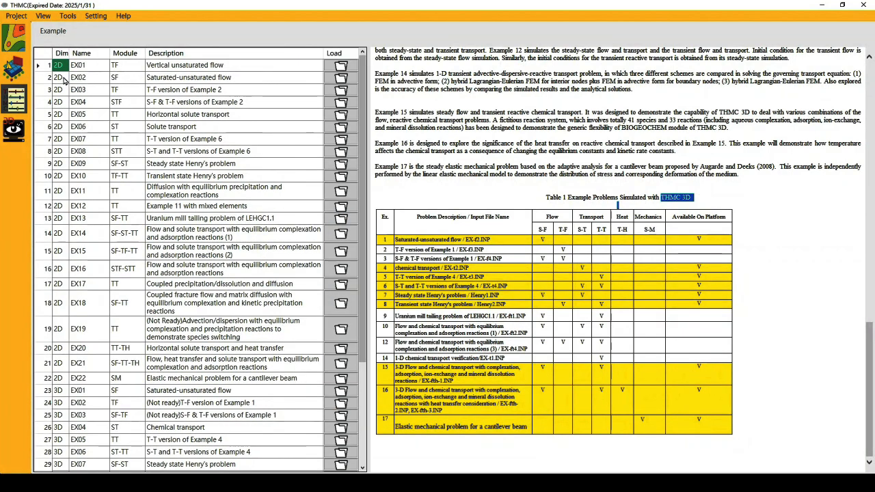
Step: Review the descriptions and figures of the 2D EX04 flow example and the 3D EX04 chemical transport example
left_click(66, 102)
scroll(66, 252, "down", 4)
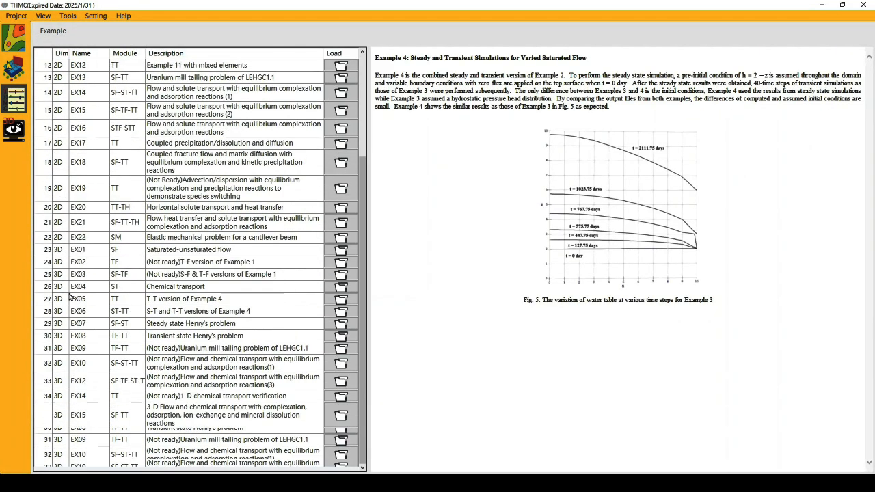
left_click(60, 287)
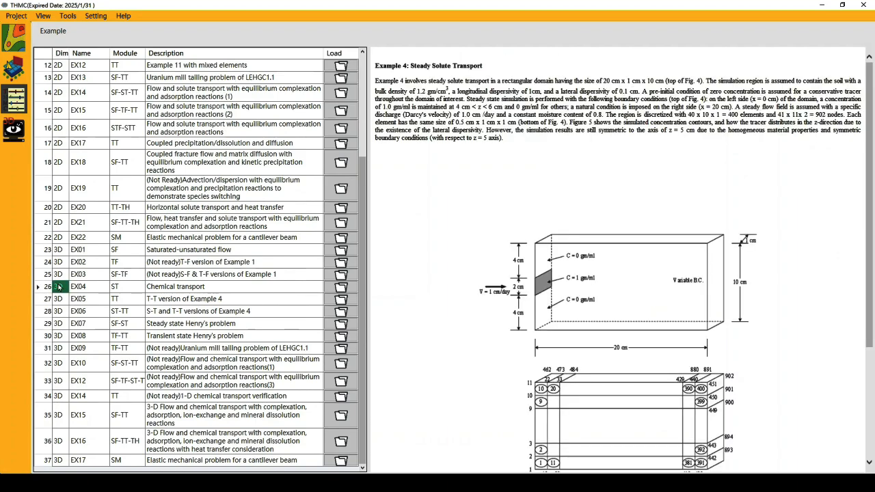
scroll(486, 253, "down", 3)
scroll(487, 253, "down", 2)
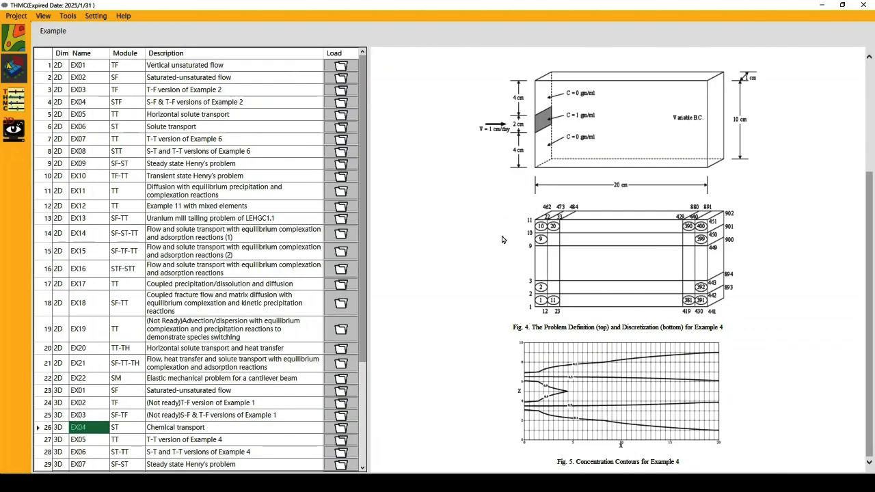
Step: Create a new project named EX01 with the THMC2D model
left_click(15, 15)
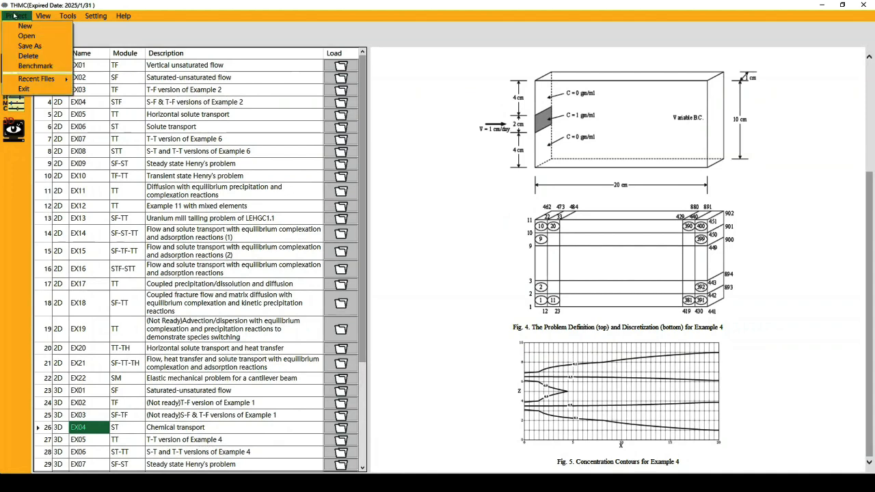
left_click(38, 29)
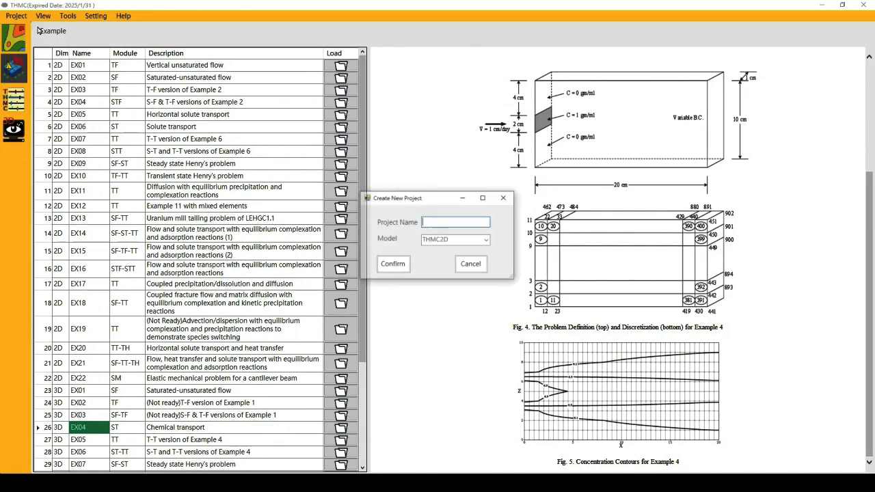
type("E")
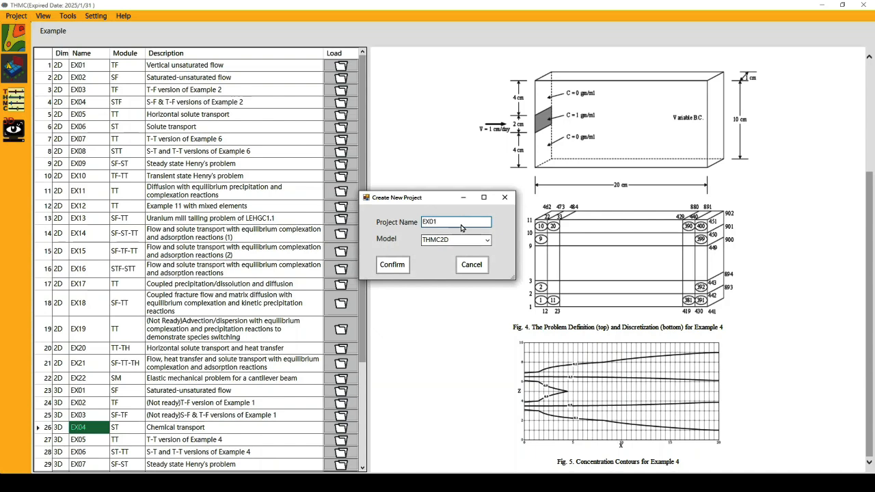
type("X01")
left_click(486, 240)
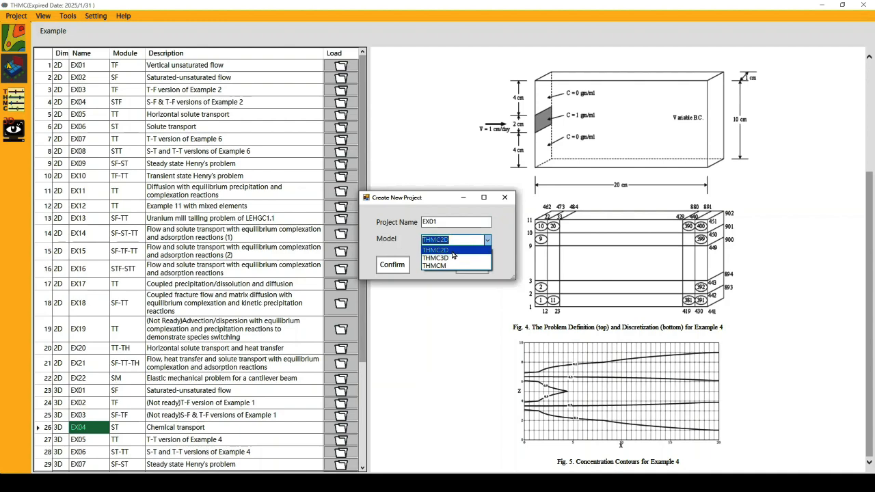
left_click(452, 251)
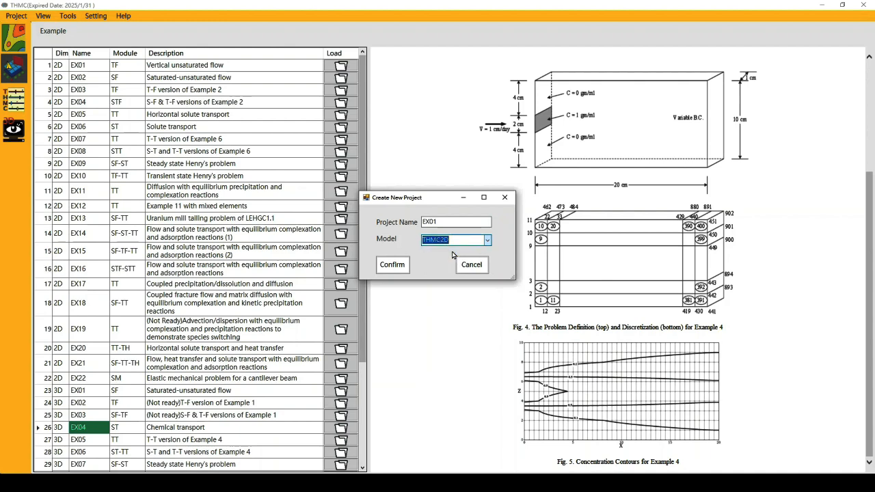
left_click(393, 265)
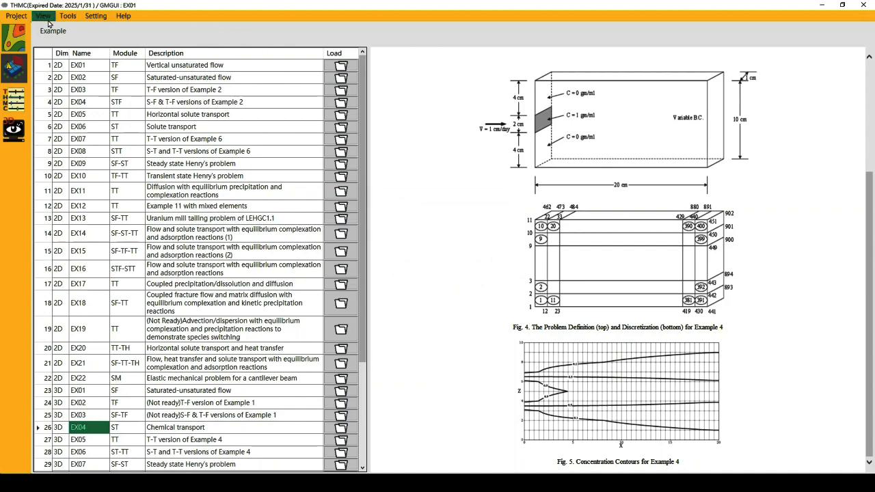
Step: Switch to the geometry and mesh workspace and create a new solution for project EX01 with the default solution name
left_click(11, 73)
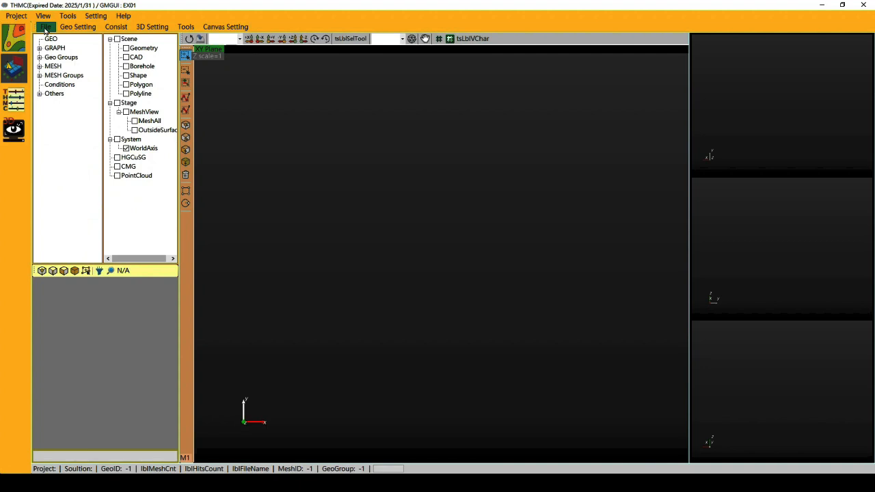
left_click(45, 28)
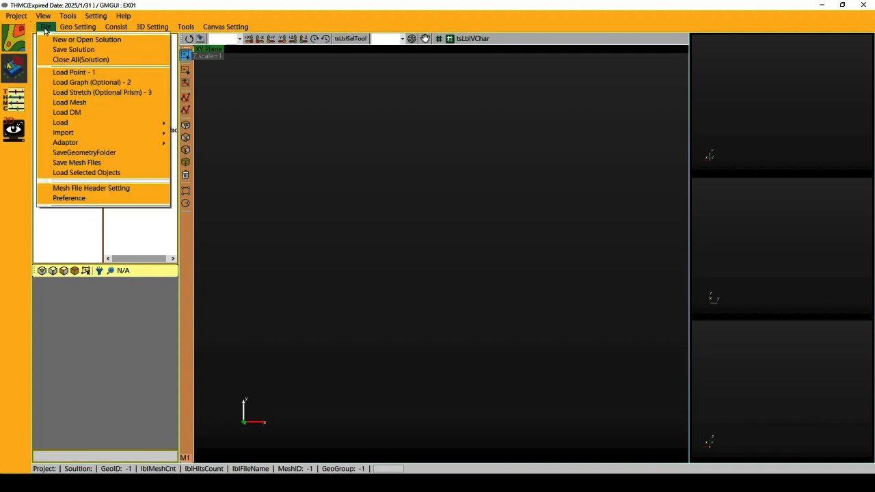
left_click(100, 41)
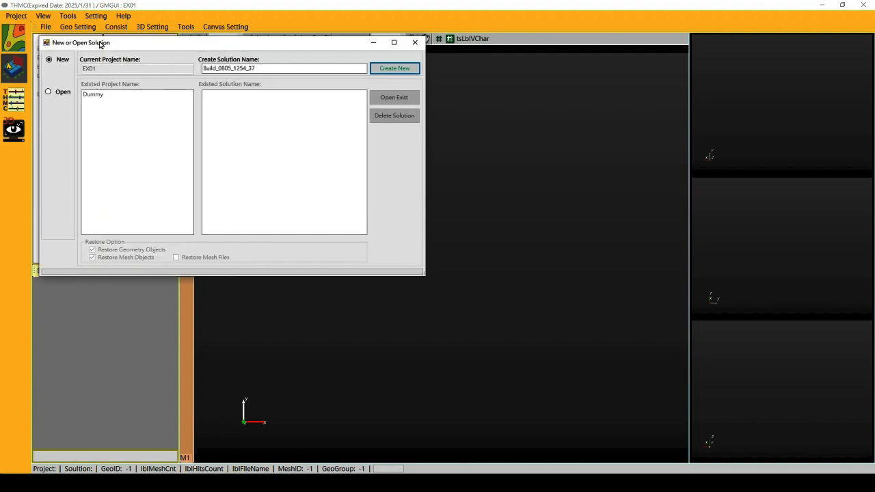
left_click_drag(152, 44, 208, 84)
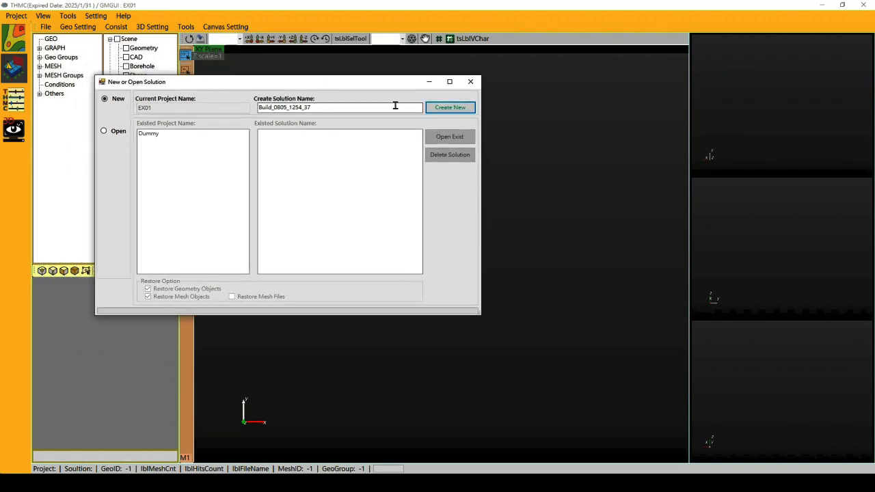
left_click(448, 109)
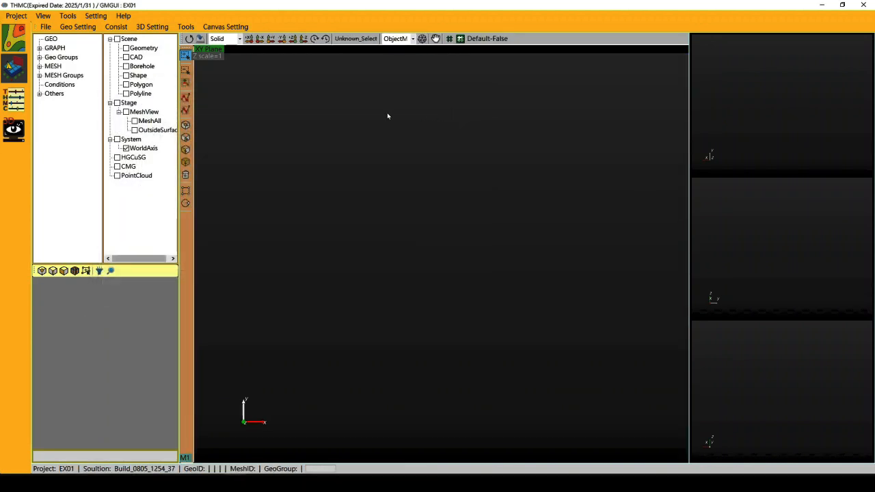
Step: Switch the working plane to ZX and create a rectangle at the origin with width 50 and height 200
left_click(210, 50)
left_click(211, 51)
left_click(186, 192)
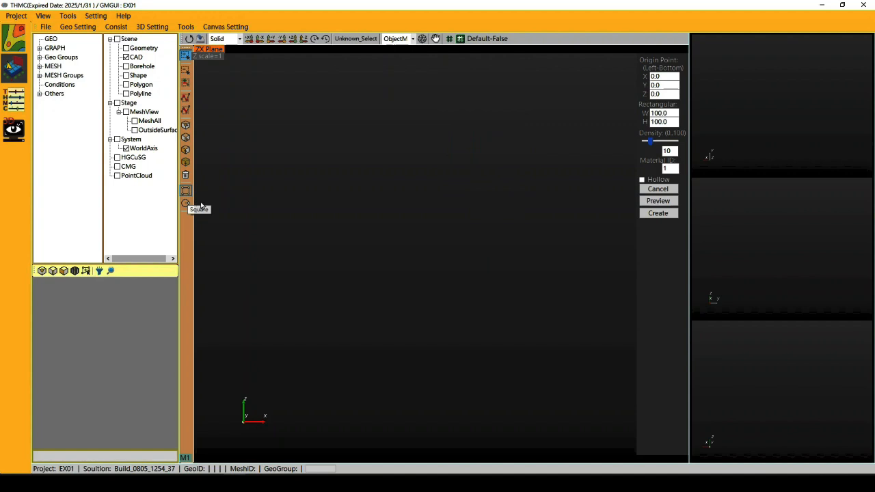
left_click_drag(651, 113, 681, 116)
type("50")
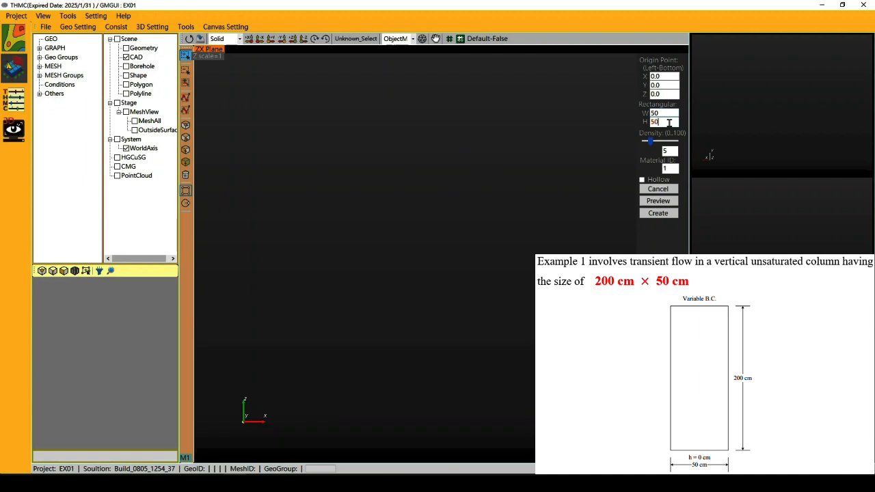
double_click(668, 123)
type("200")
left_click(667, 205)
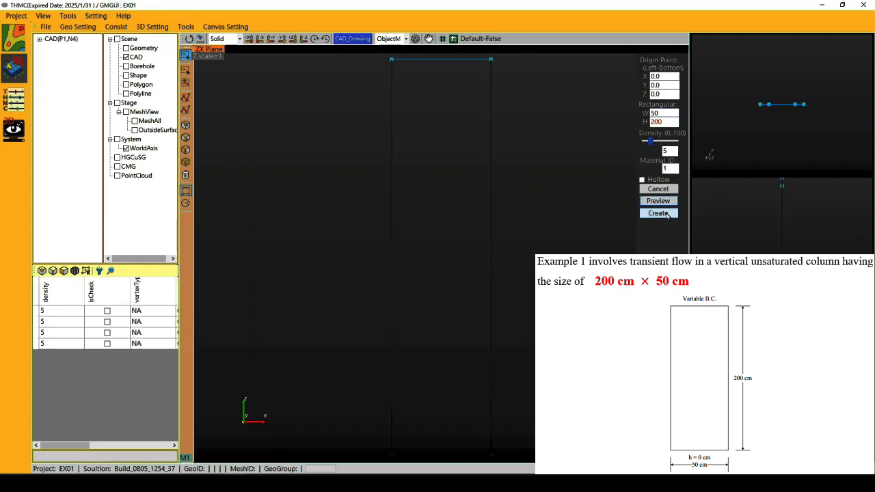
left_click(658, 213)
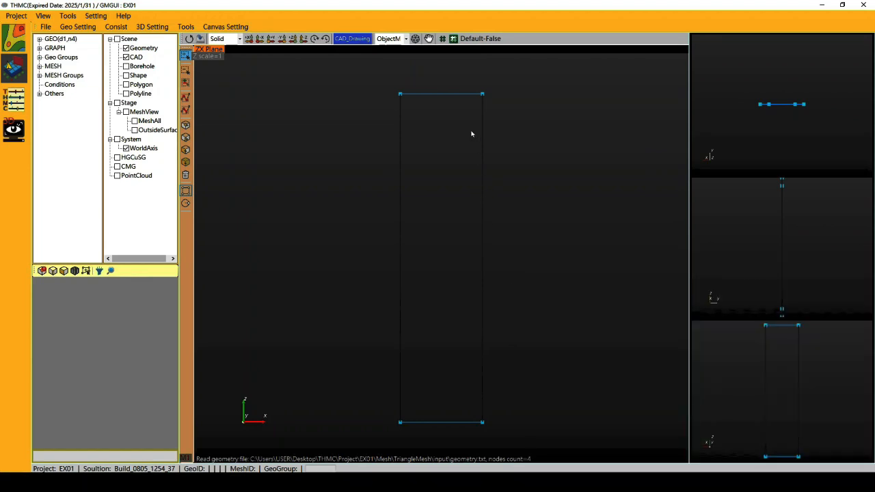
Step: Generate a quadrilateral mesh for the rectangle with the default Mesh Generator preferences
left_click(414, 39)
left_click_drag(396, 30, 529, 85)
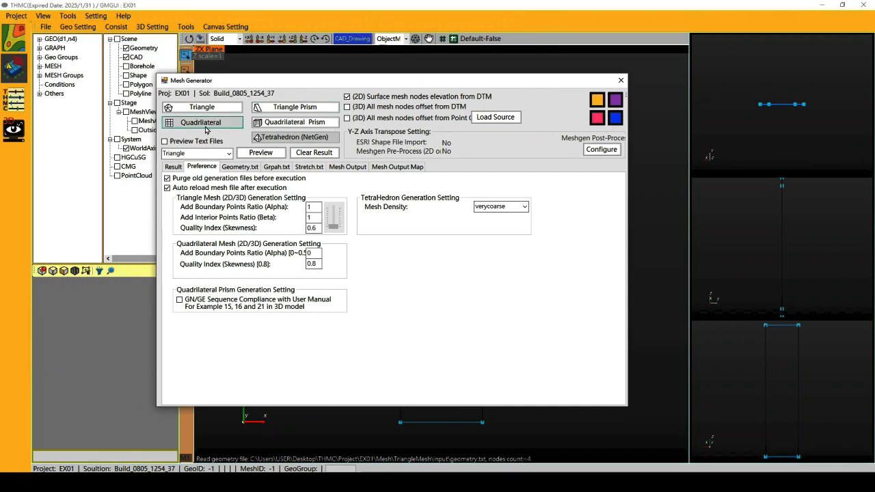
left_click(230, 122)
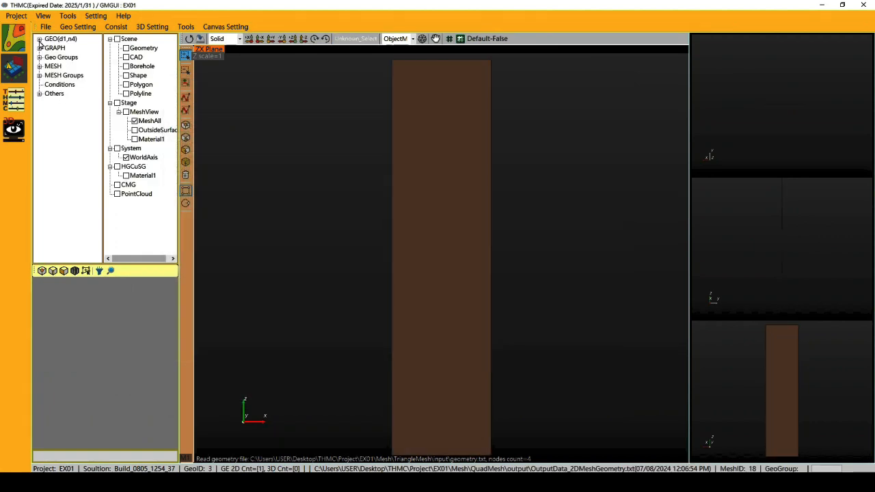
Step: Set the node count of boundary group BG1 in domain1 to 41
left_click(40, 40)
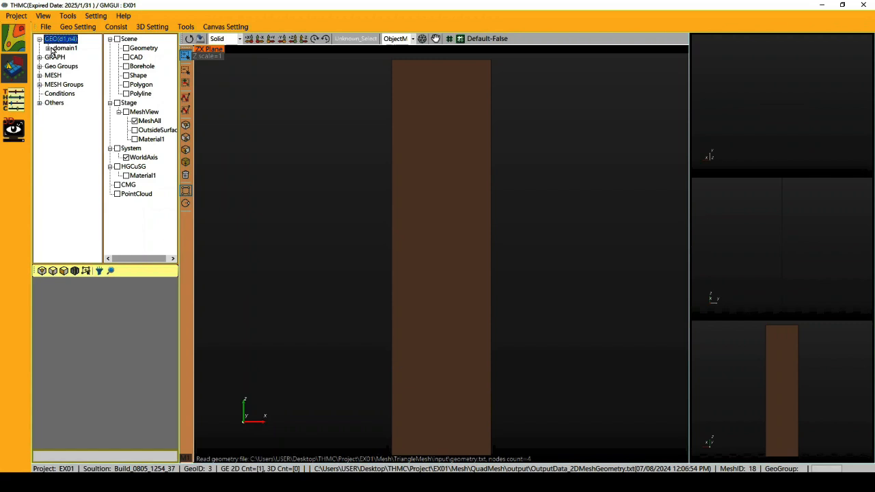
left_click(48, 49)
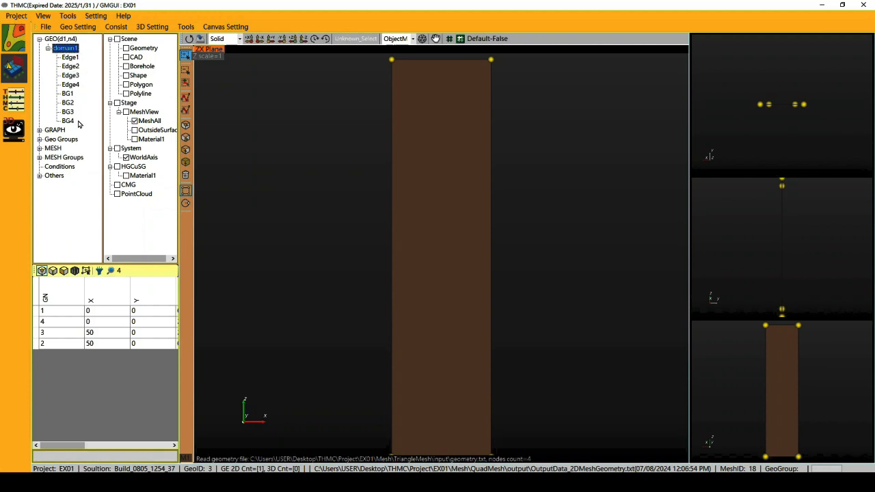
left_click(70, 96)
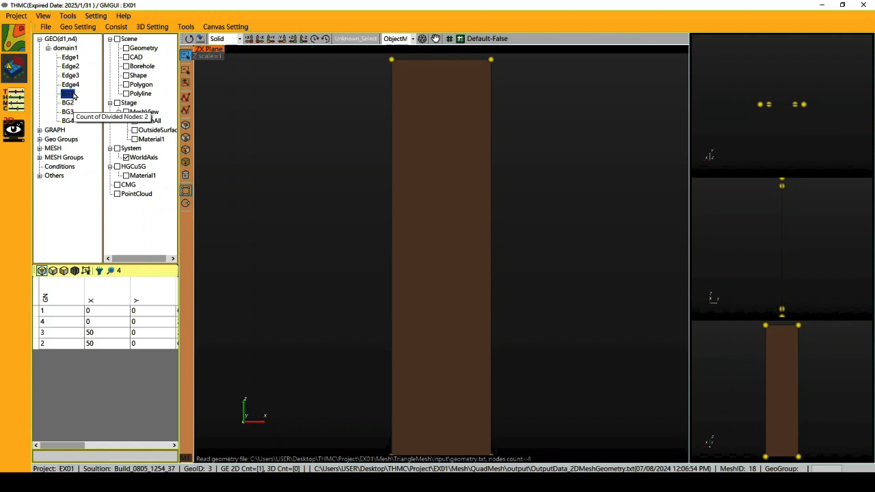
right_click(73, 98)
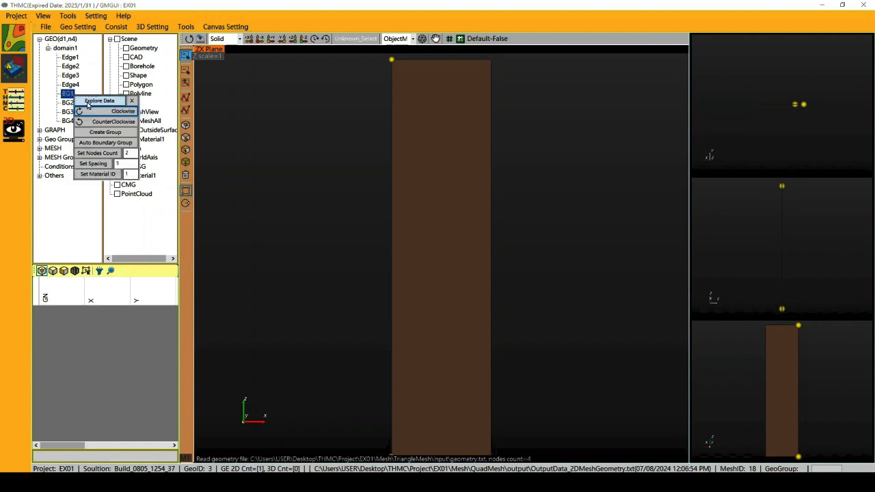
left_click(129, 153)
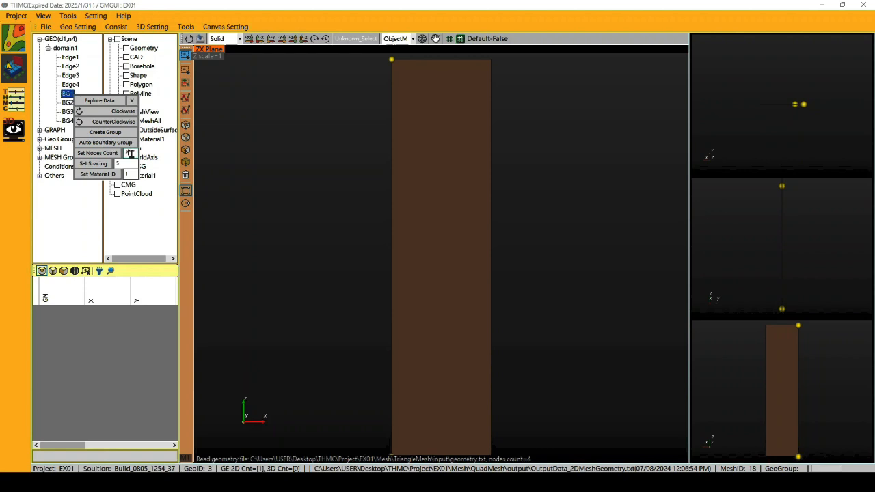
type("41")
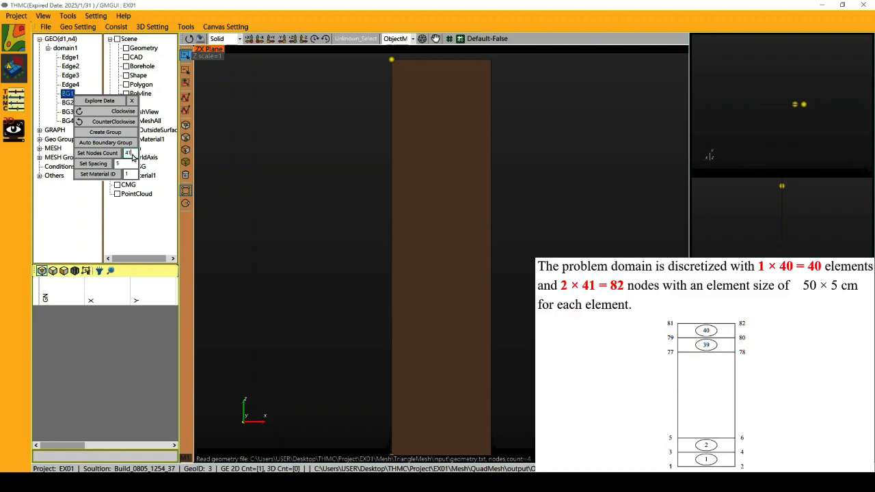
left_click(112, 154)
Step: Set the node count of boundary group BG2 in domain1 to 2
left_click(67, 103)
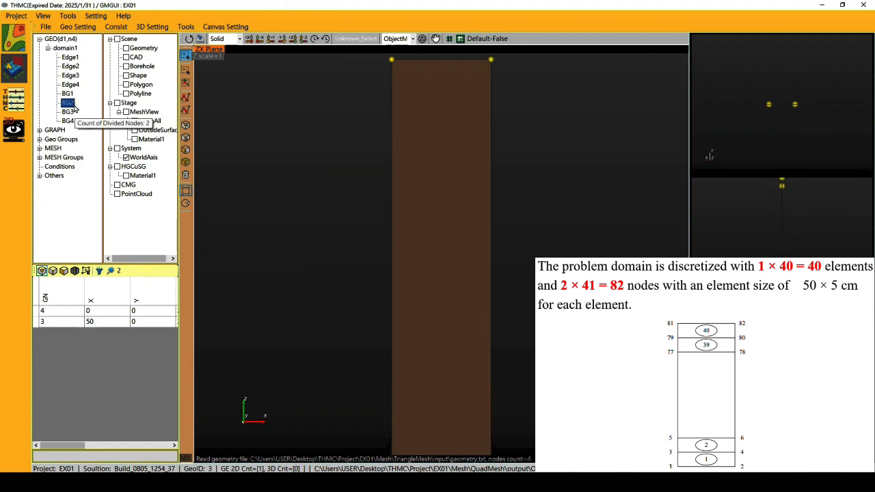
right_click(73, 108)
left_click(132, 163)
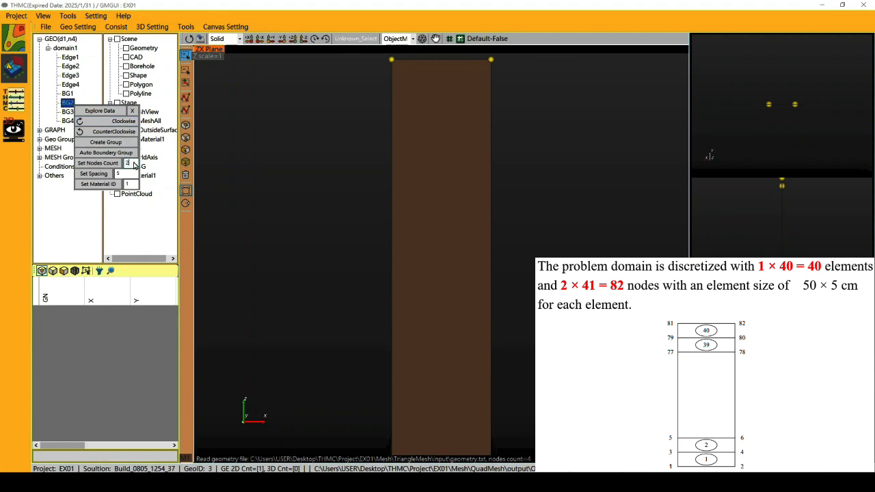
left_click(115, 166)
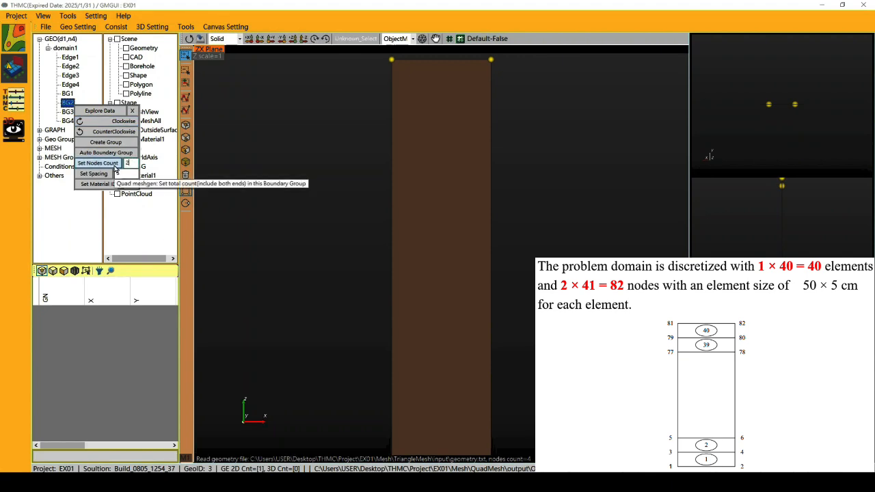
left_click(114, 166)
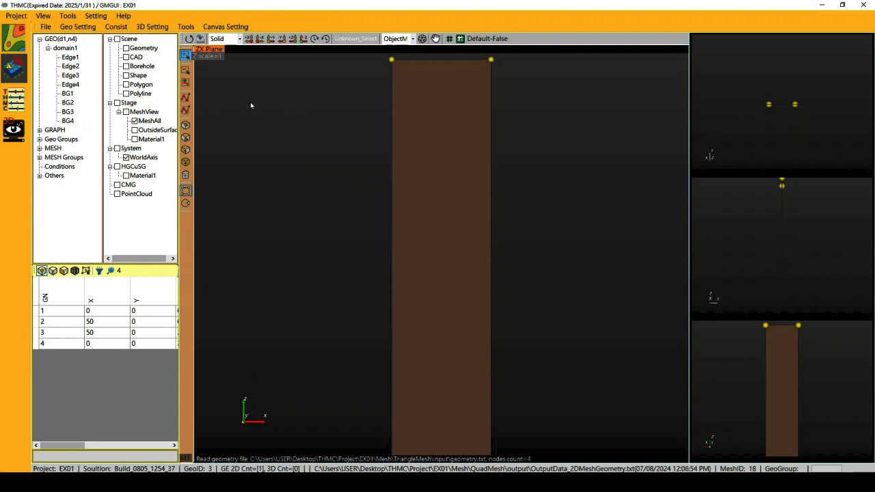
Step: Regenerate the quadrilateral mesh using the new node counts of the boundary groups
left_click(421, 39)
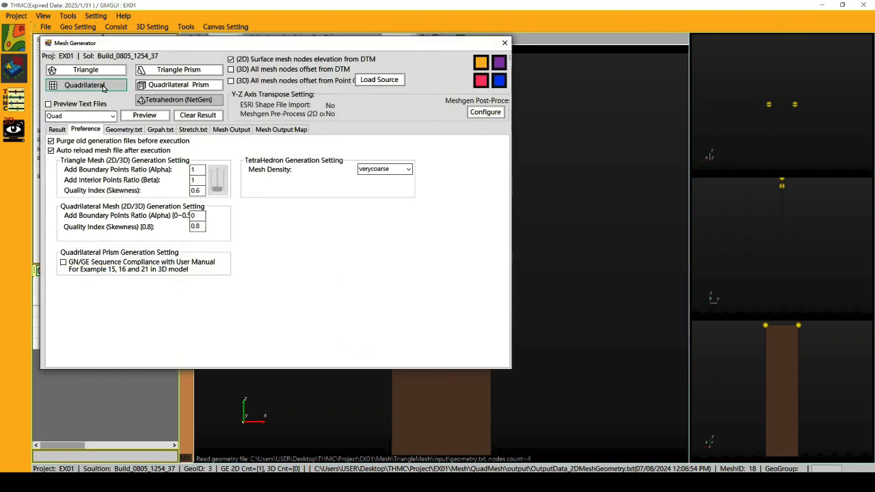
left_click(103, 88)
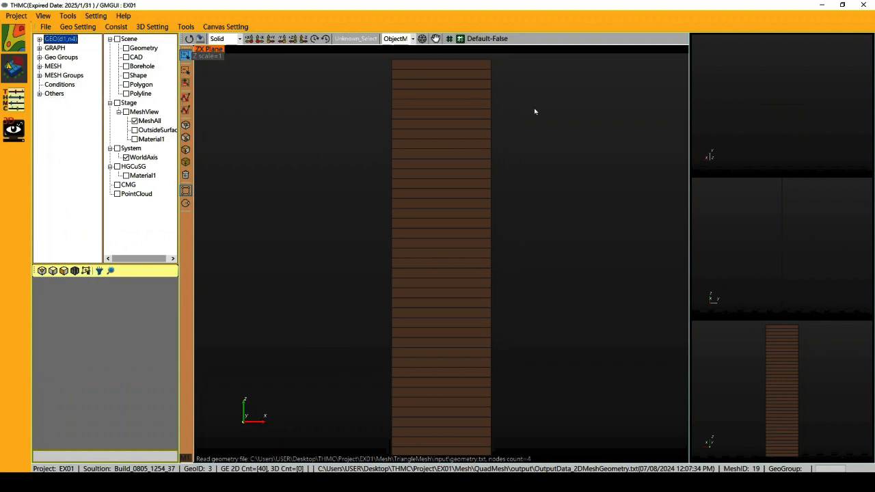
left_click(542, 149)
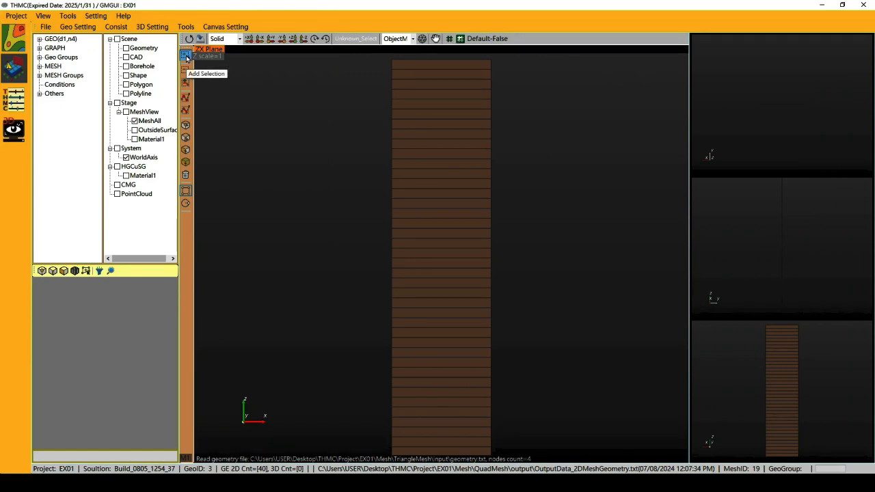
Step: Create a 2D point group named Hydrological_Initial_top from the two nodes on the column's top edge, with category Hydrological and condition Initial
left_click(186, 128)
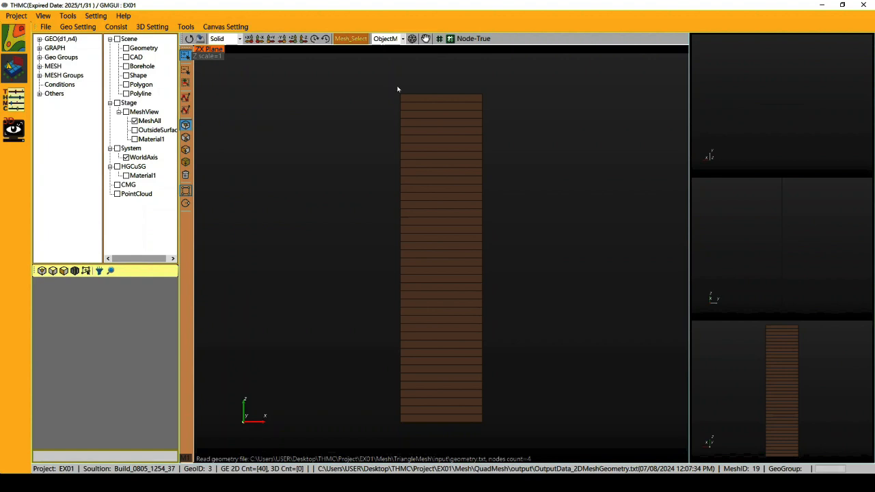
left_click_drag(388, 85, 496, 101)
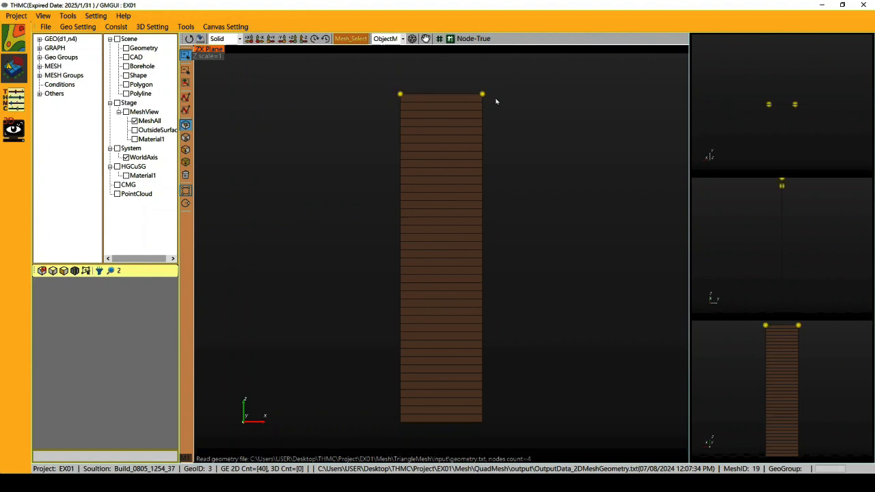
left_click(87, 271)
left_click_drag(98, 44, 284, 117)
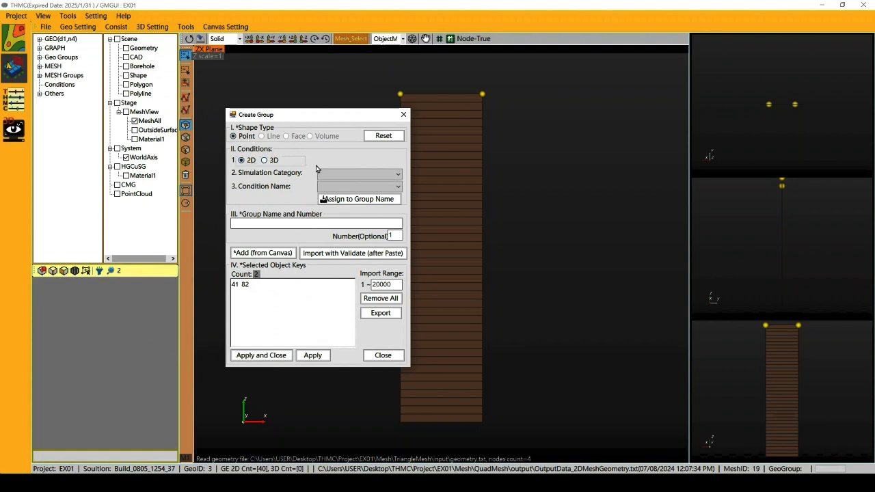
left_click(340, 175)
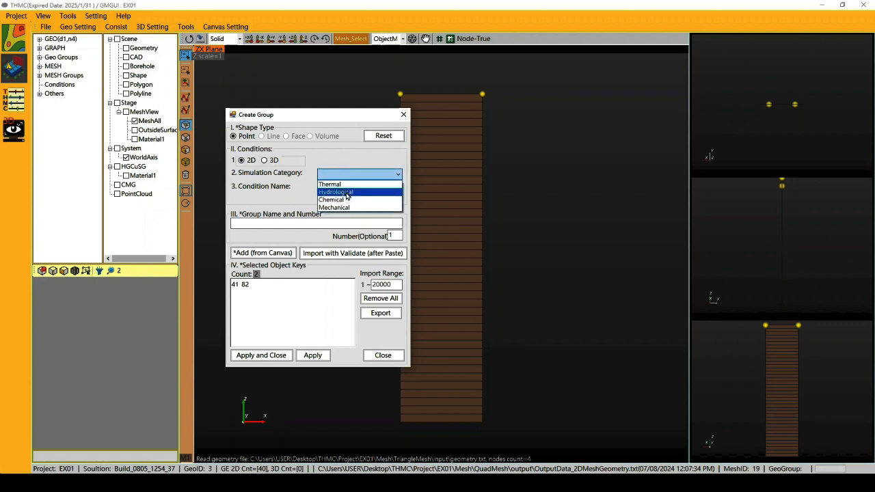
left_click(356, 193)
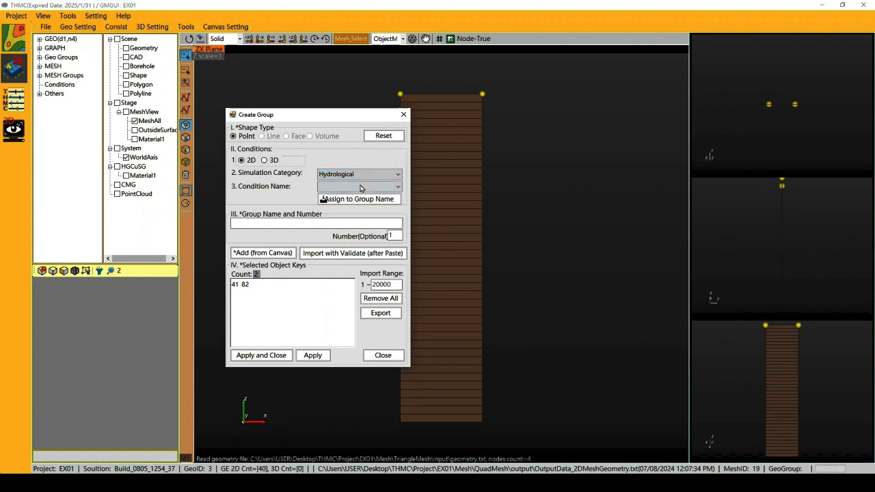
left_click(363, 186)
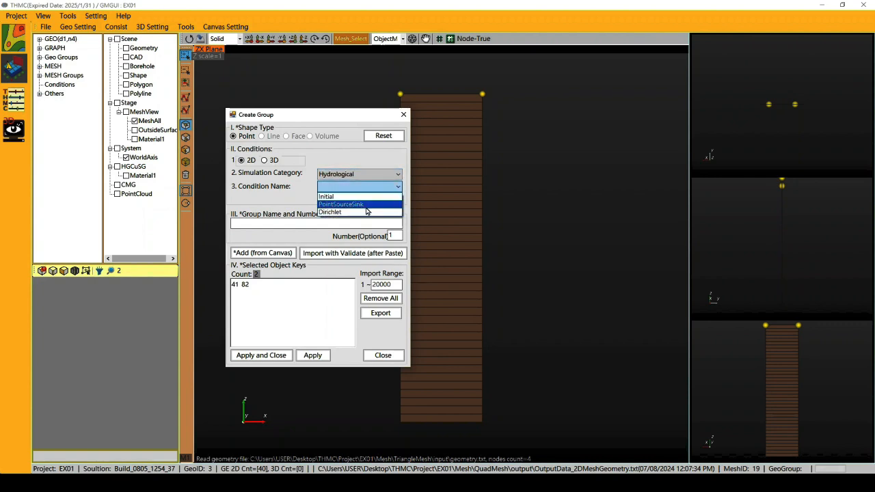
left_click(365, 198)
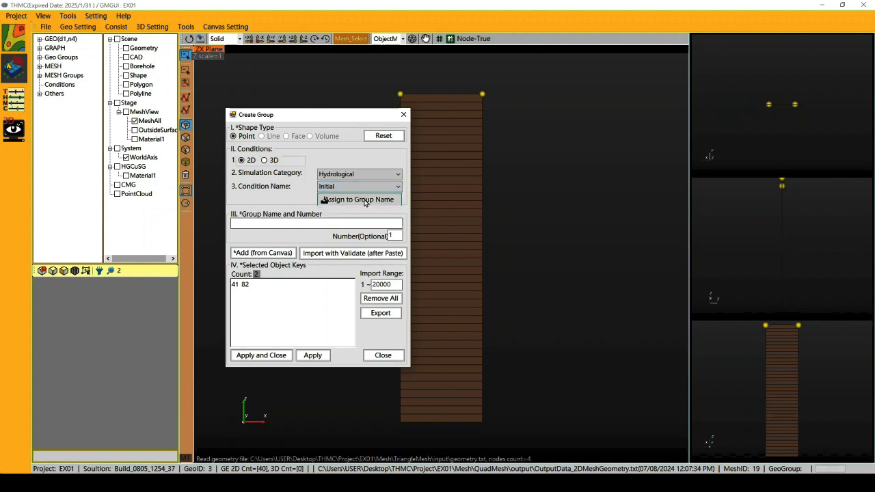
left_click(364, 201)
left_click(340, 223)
type("tial_top")
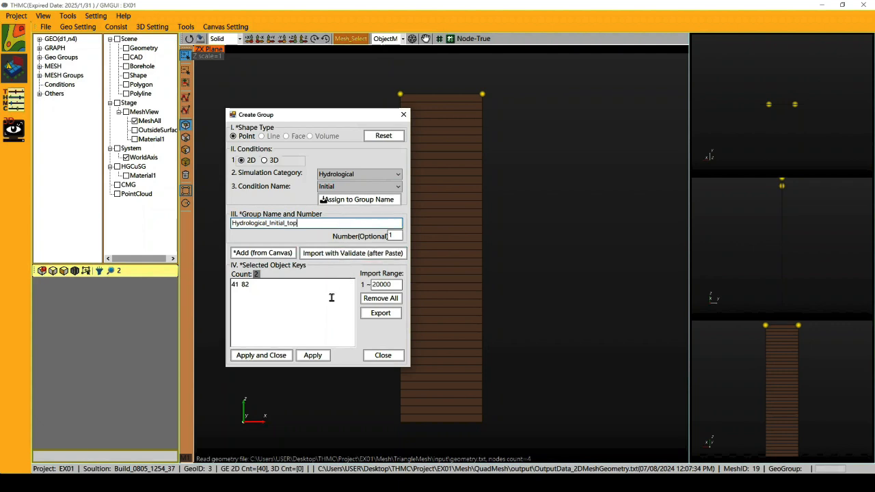
left_click(274, 356)
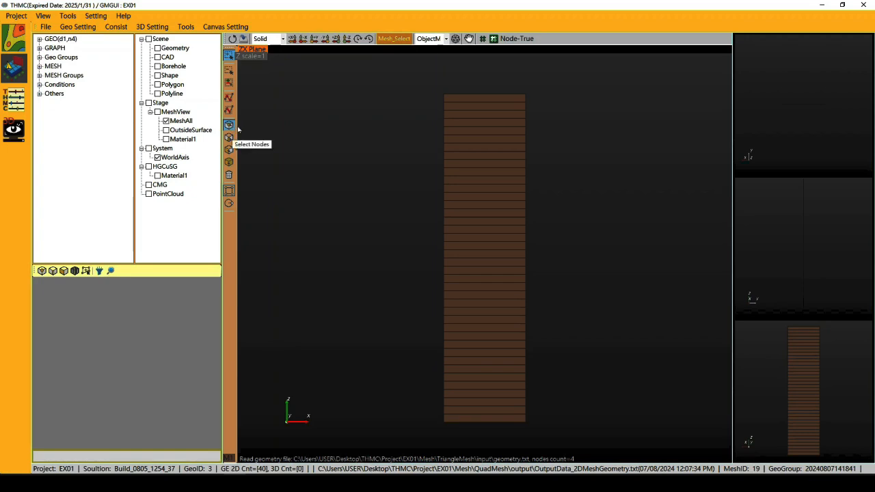
Step: Create a 2D point group named Hydrological_Initial_bottom from the two bottom-edge nodes of the column, with category Hydrological and condition Initial
left_click_drag(430, 415, 544, 445)
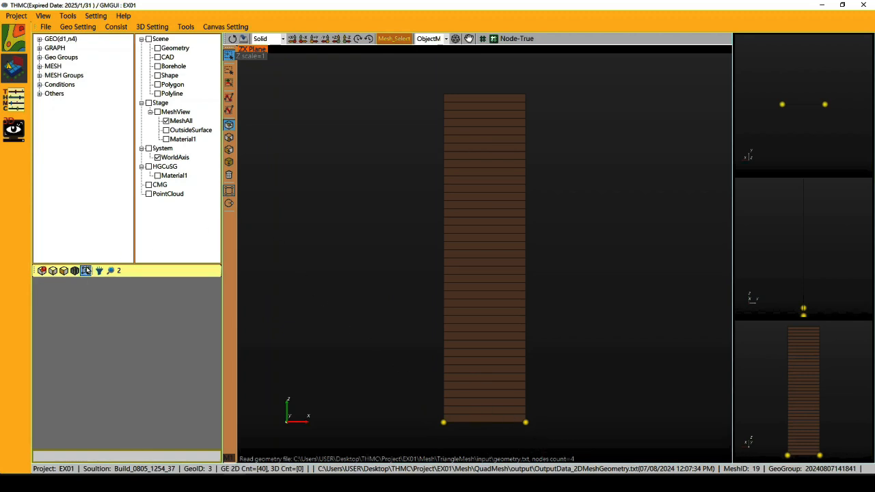
left_click(85, 270)
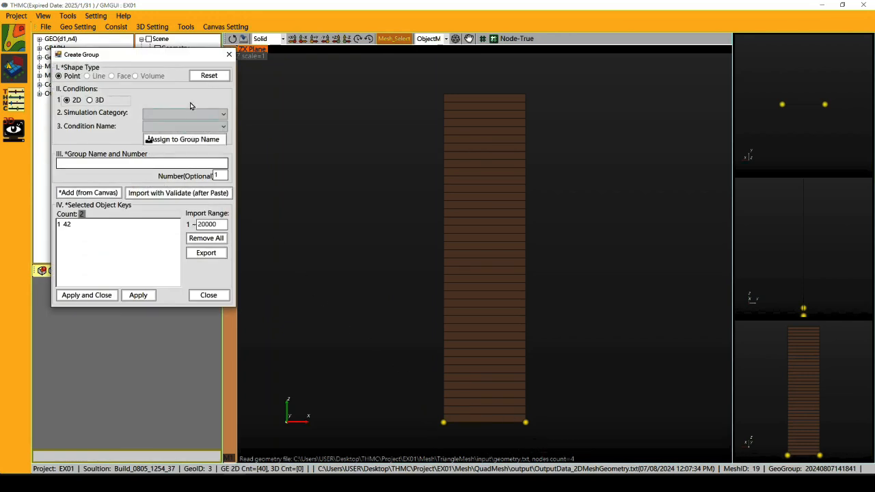
left_click(191, 113)
left_click(191, 134)
left_click(188, 127)
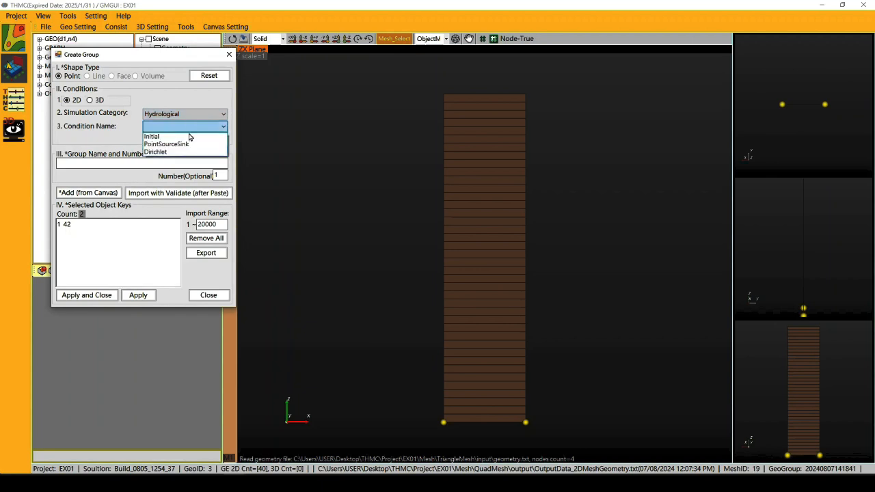
left_click(188, 135)
left_click(185, 140)
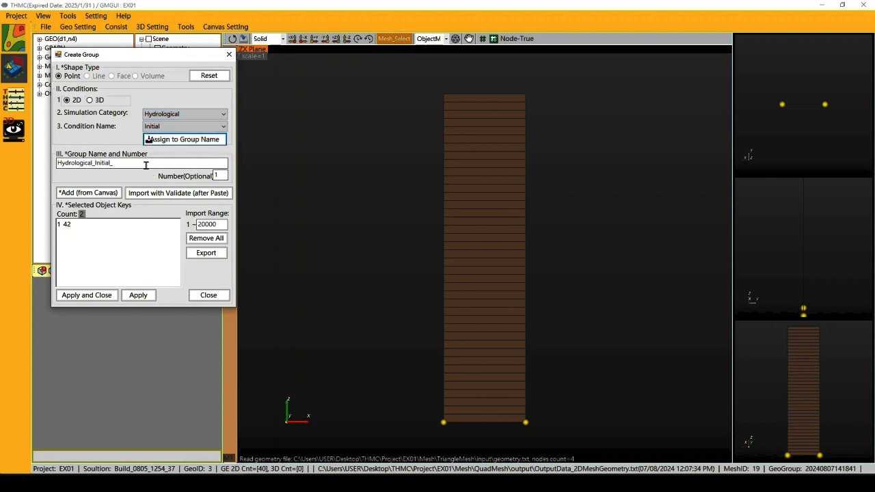
left_click(146, 165)
type("bottom")
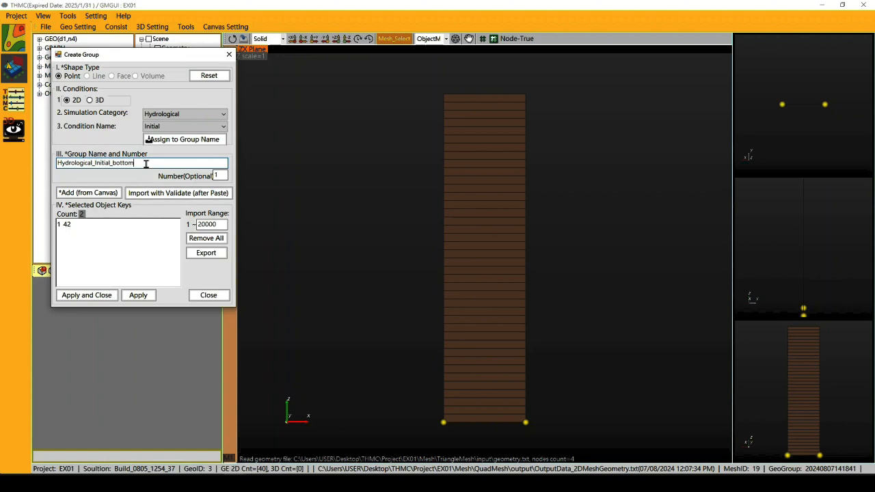
left_click(96, 300)
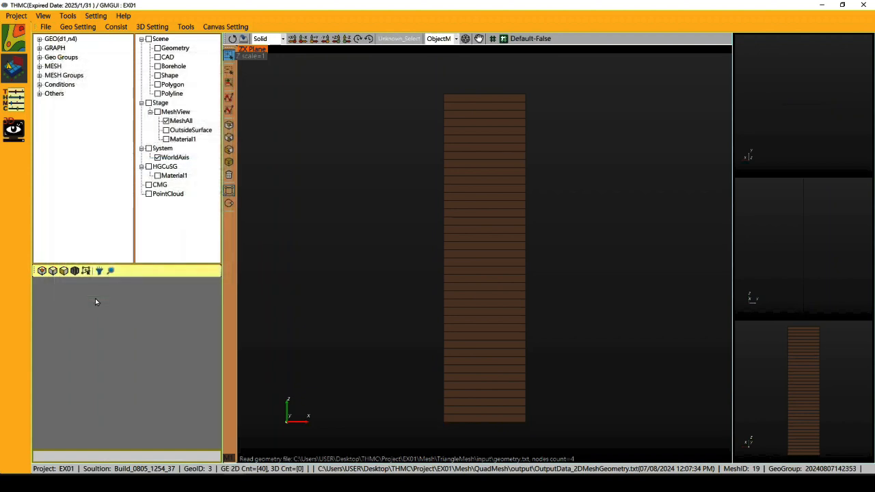
Step: Create a Hydrological Initial point group named Hydrological_Initial_rest from all mesh nodes between the column's top and bottom edges
left_click(229, 126)
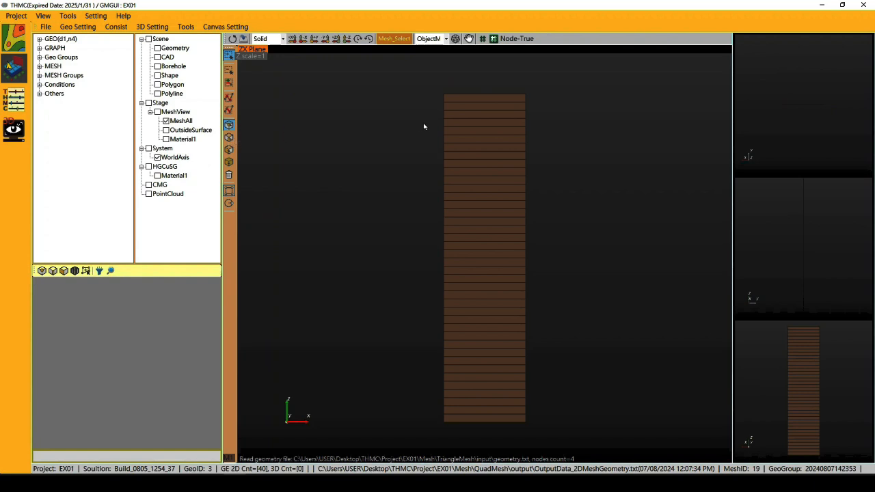
left_click_drag(436, 98, 534, 419)
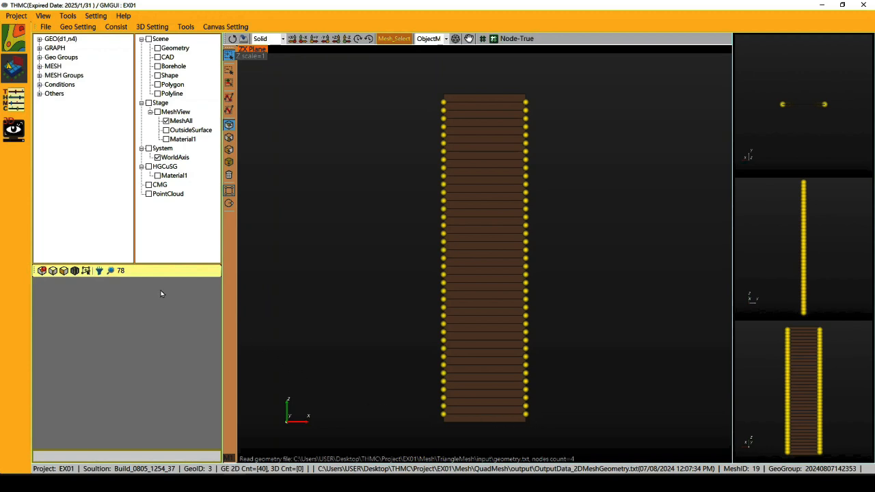
left_click(86, 272)
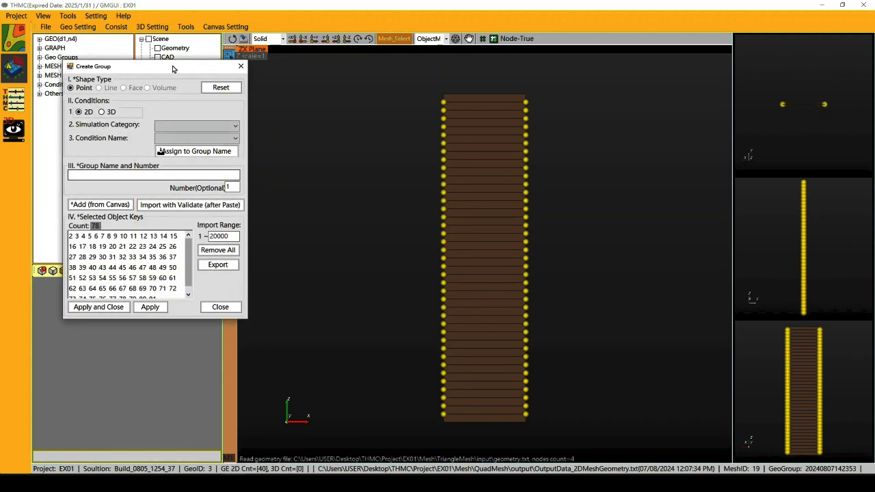
left_click_drag(168, 63, 331, 119)
left_click(367, 176)
left_click(353, 196)
left_click(349, 188)
left_click(335, 205)
left_click(338, 201)
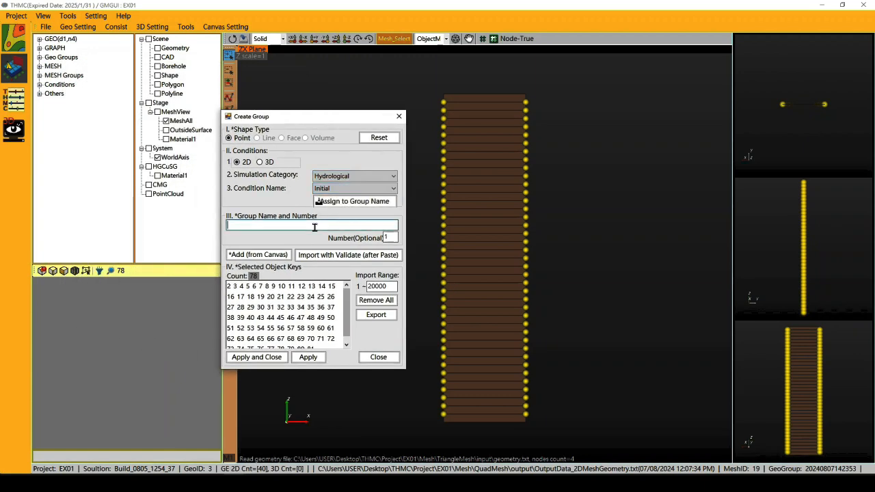
left_click(335, 224)
type("rest")
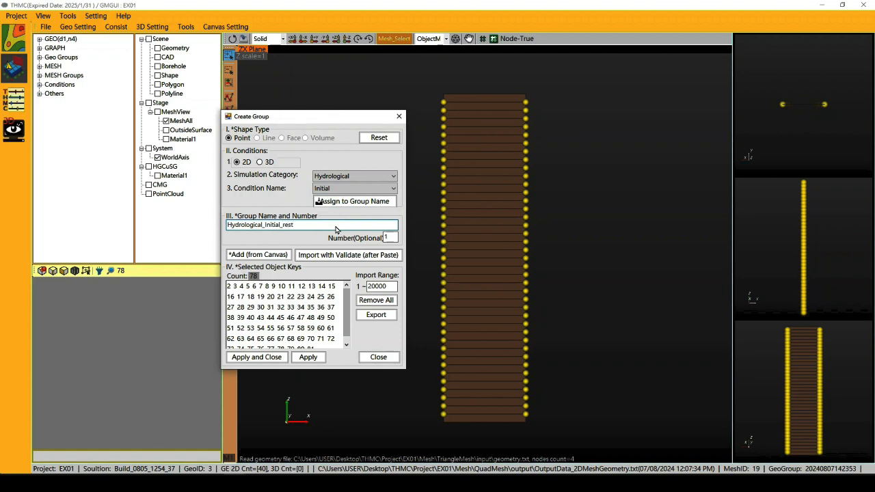
left_click(265, 359)
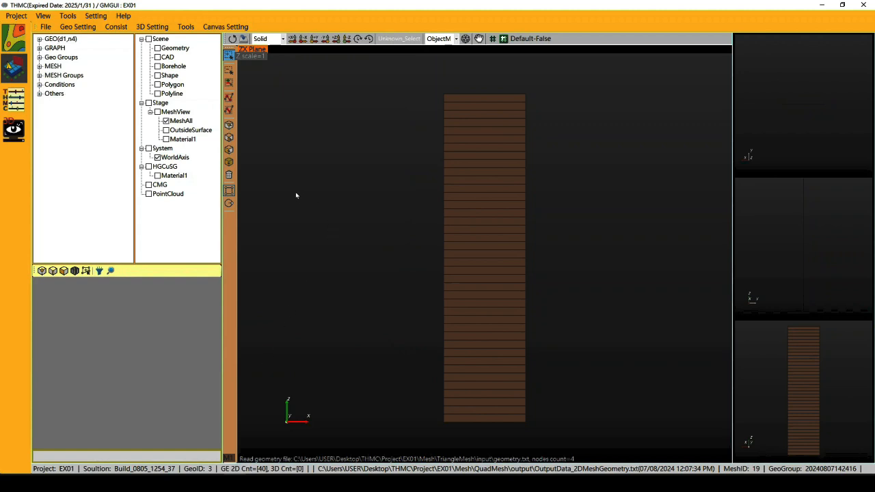
Step: Check the nodes assigned to the rest, bottom and top Hydrological_Initial conditions, and clear the highlighted selection
left_click(39, 84)
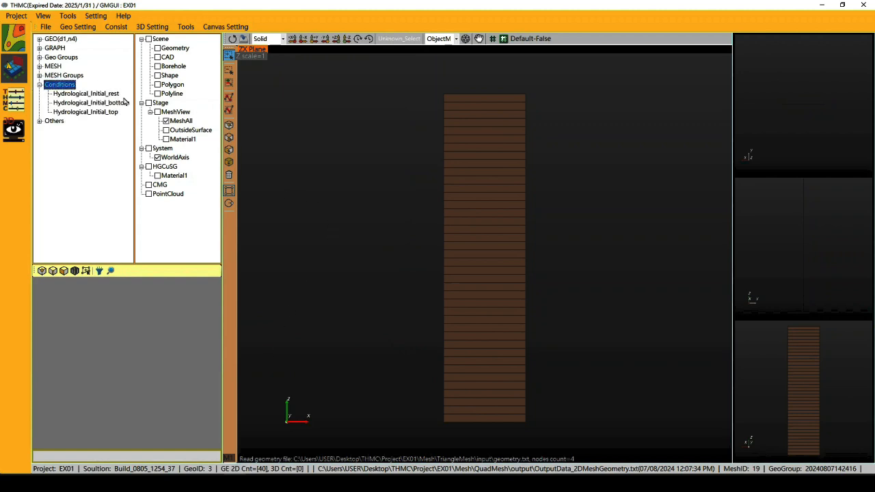
left_click(113, 94)
left_click(116, 103)
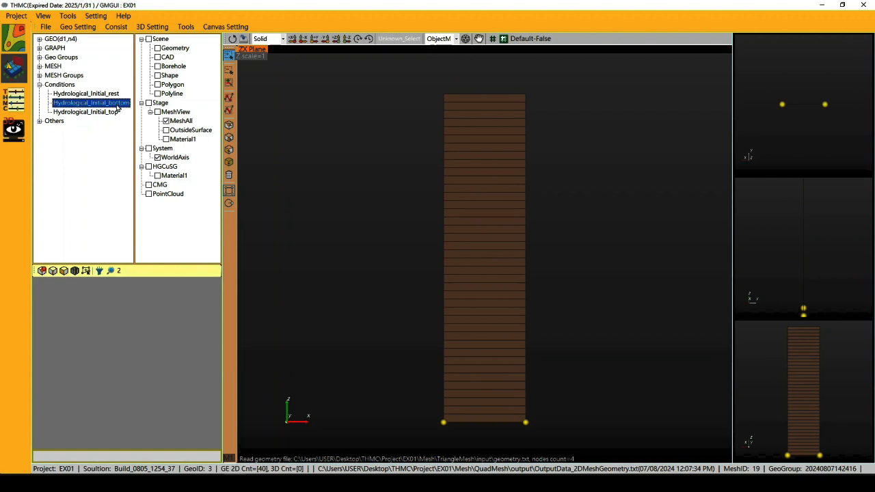
left_click(114, 112)
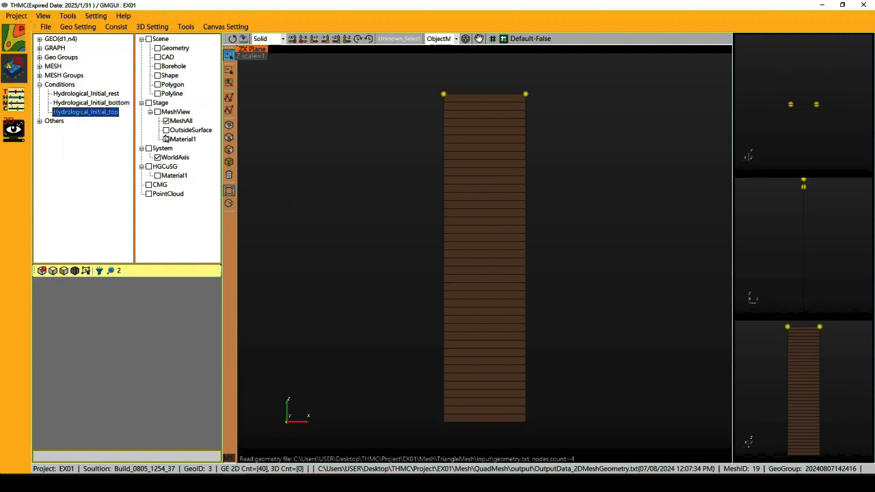
left_click(229, 176)
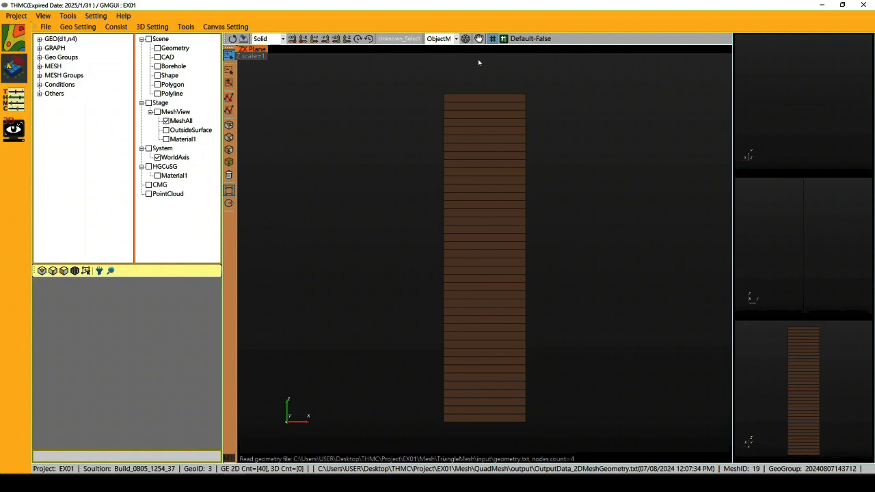
Step: Select the mesh edges around the top of the column and list them in the edge table
left_click(229, 137)
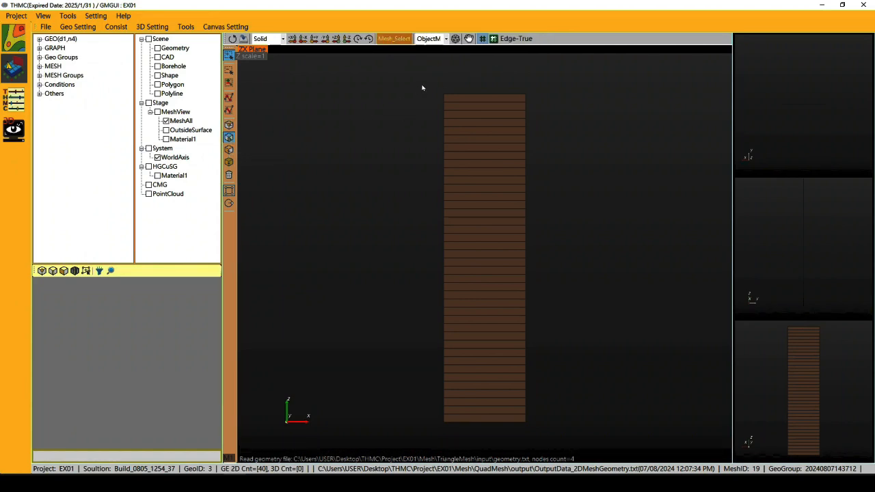
left_click_drag(424, 82, 559, 110)
left_click(53, 271)
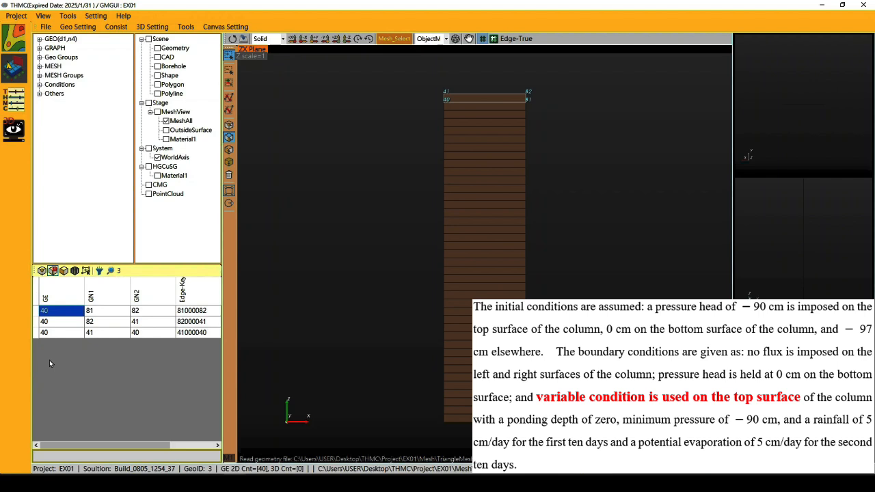
Step: Remove the edges with keys 81000082 and 41000040 from the selection, keeping only the column's top edge
left_click(37, 311)
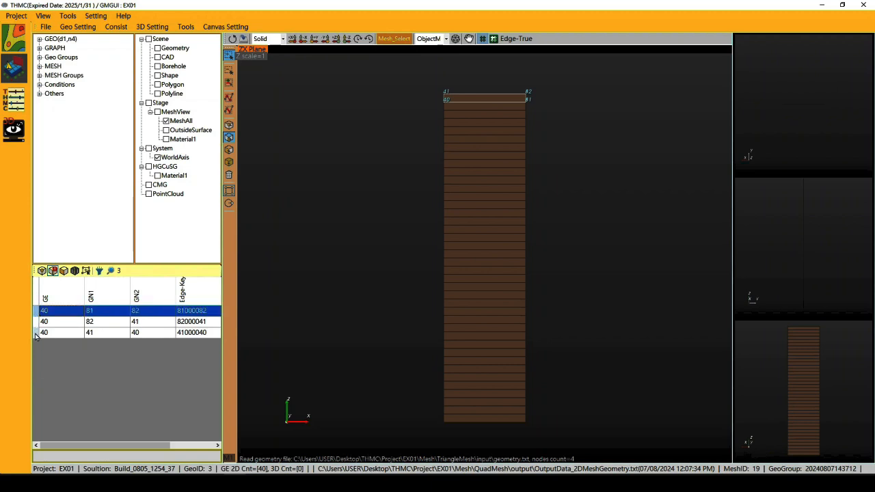
left_click(36, 333, "ctrl")
right_click(149, 336)
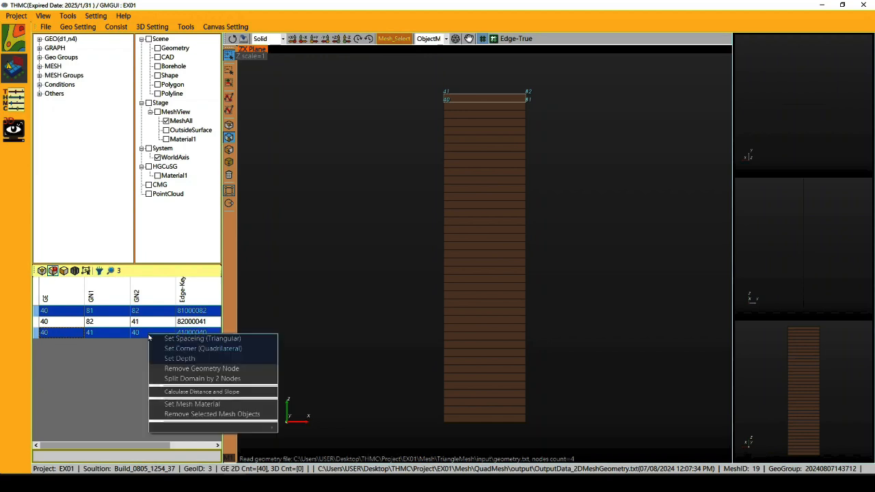
left_click(208, 415)
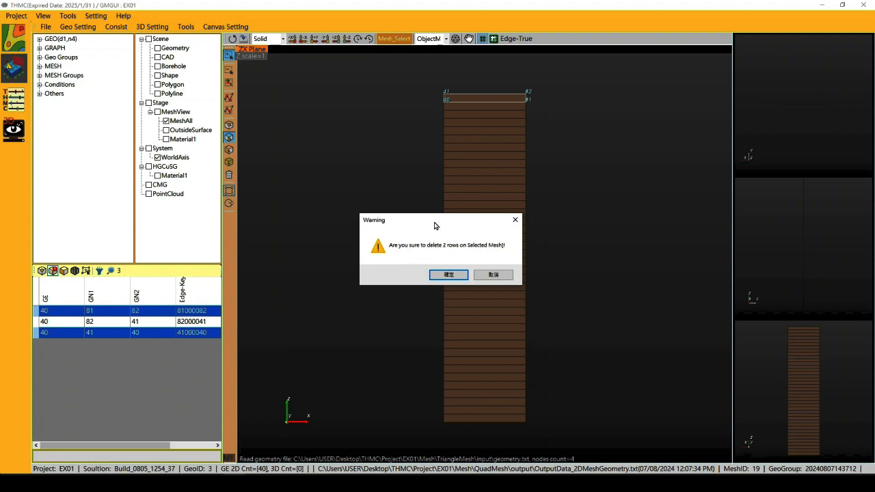
left_click(448, 275)
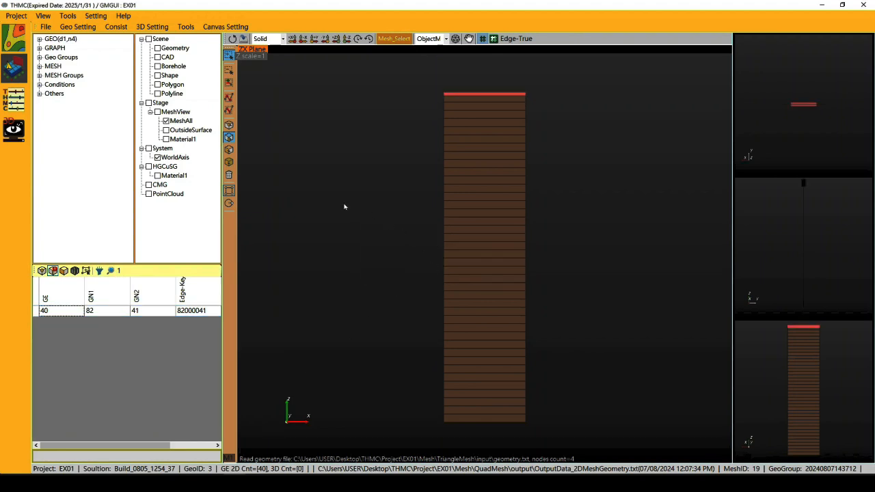
Step: Create a 2D Hydrological Variable line group named Hydrological_Variable_top from the column's selected top edge
left_click(86, 272)
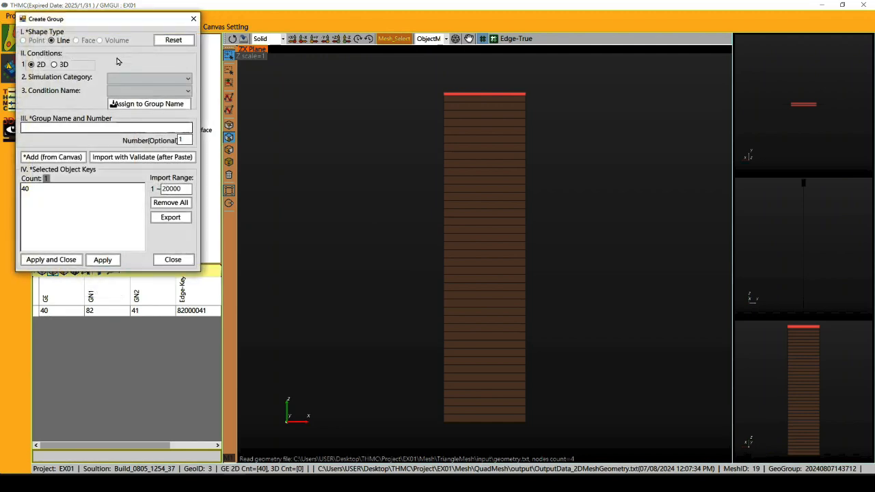
left_click_drag(124, 21, 346, 127)
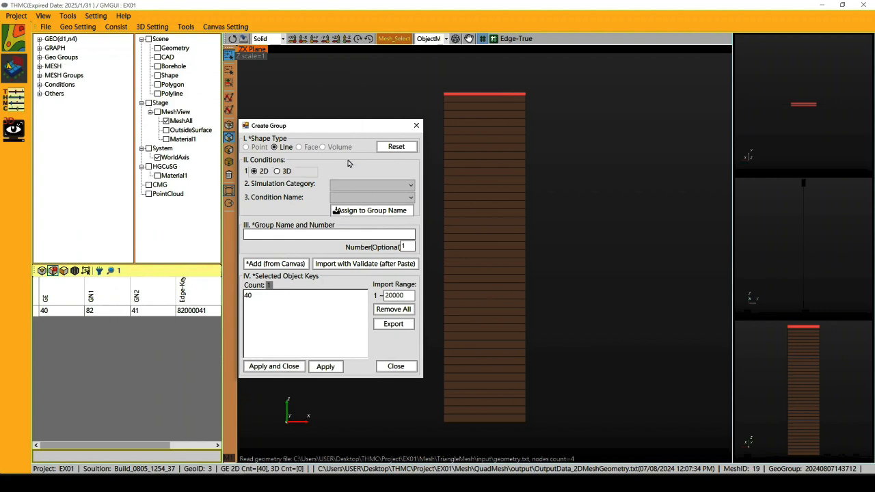
left_click(362, 189)
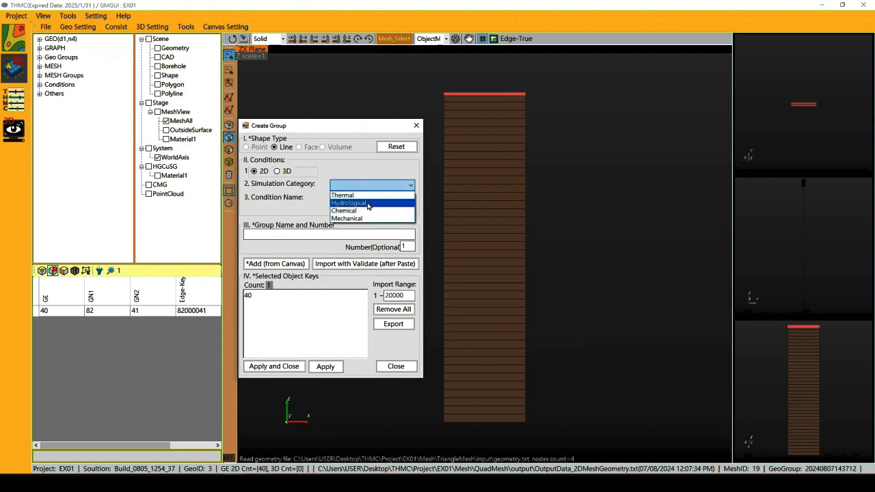
left_click(367, 203)
left_click(368, 199)
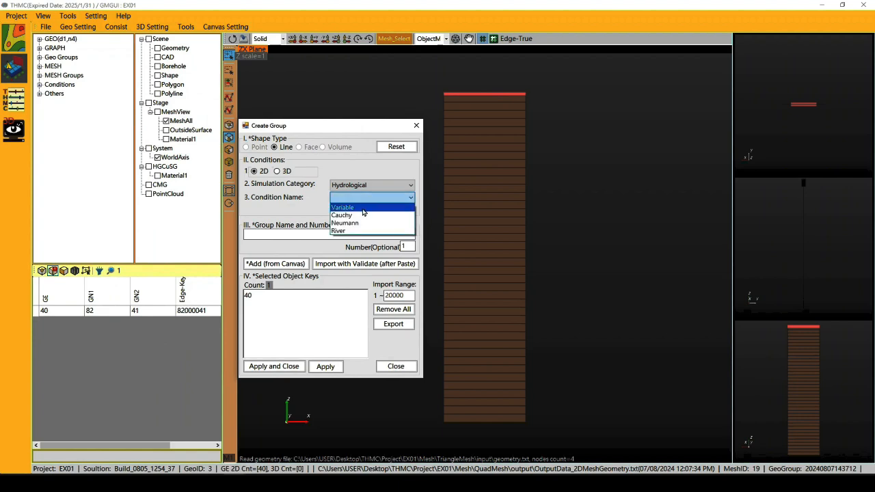
left_click(362, 208)
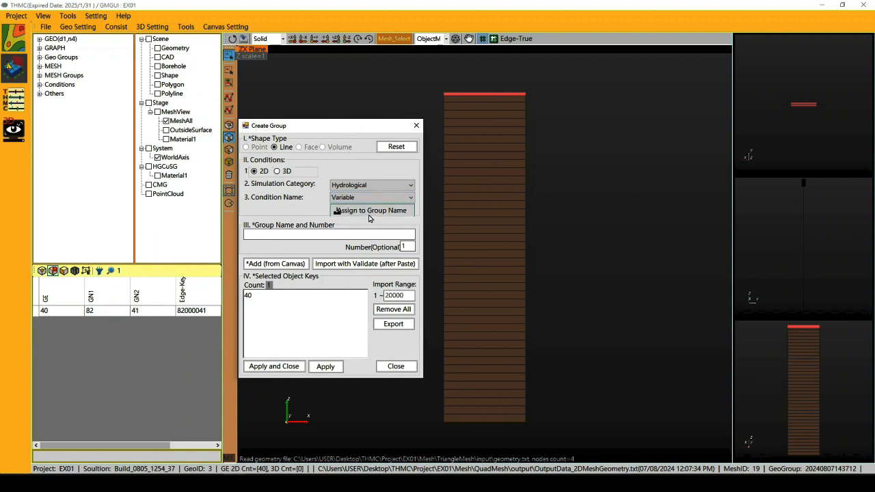
left_click(369, 213)
left_click(355, 234)
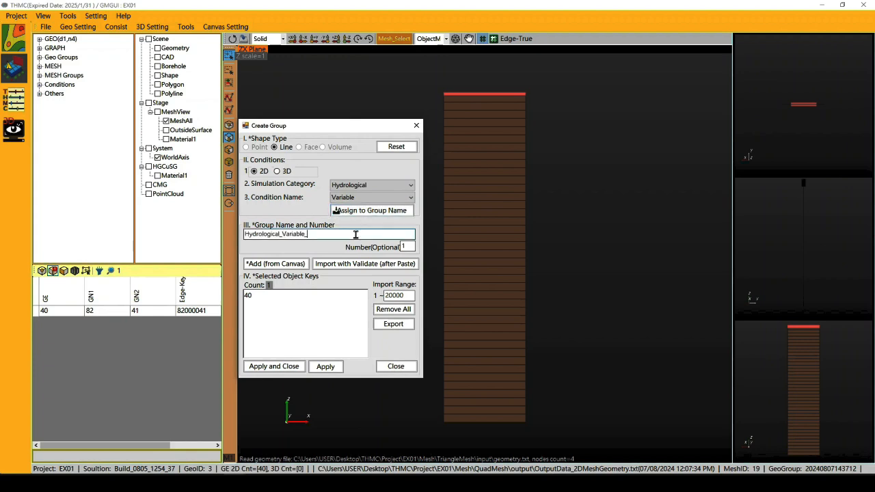
type("top")
left_click(275, 371)
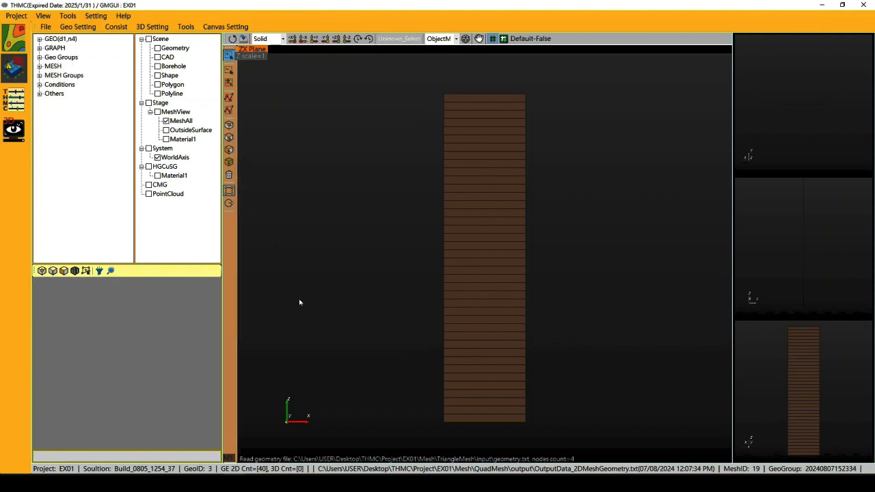
Step: Select the two mesh nodes on the column's bottom edge and create a Hydrological Dirichlet point group named Hydrological_Dirichlet_bottom from them
left_click(230, 127)
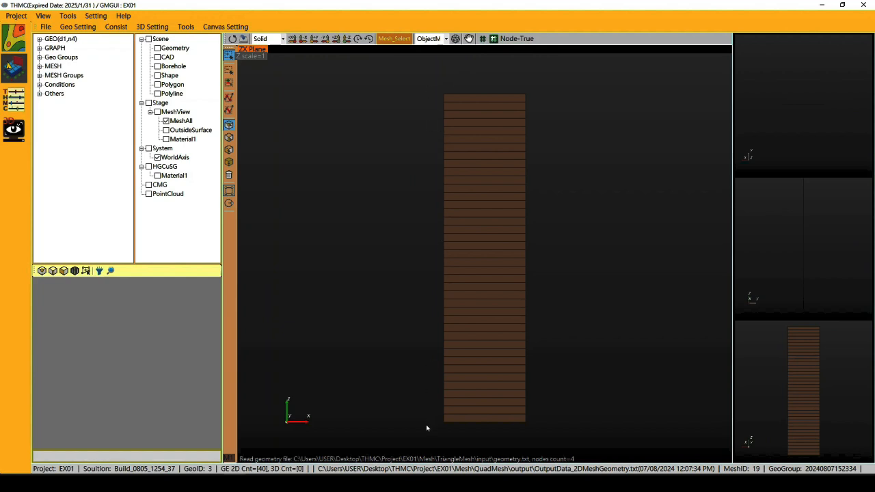
left_click_drag(426, 418, 565, 427)
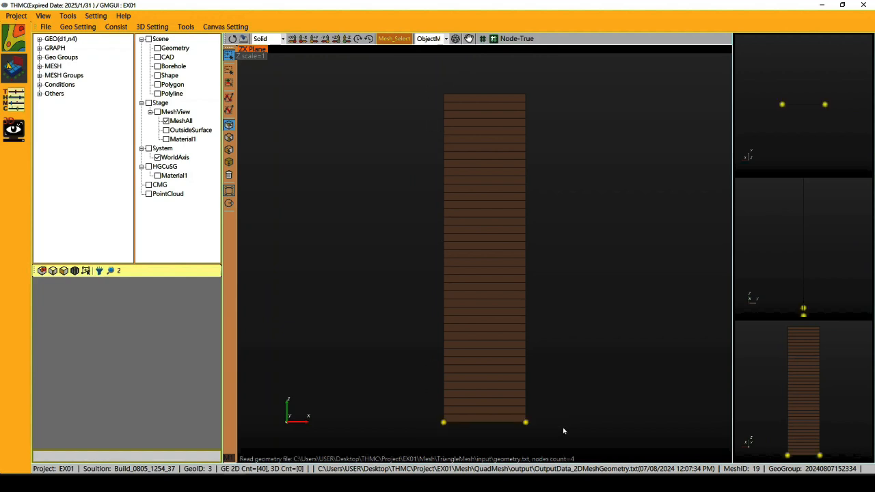
left_click(86, 271)
left_click_drag(135, 37, 311, 118)
left_click(335, 174)
left_click(315, 196)
left_click(321, 186)
left_click(321, 209)
left_click(324, 199)
left_click(319, 220)
type("bottom")
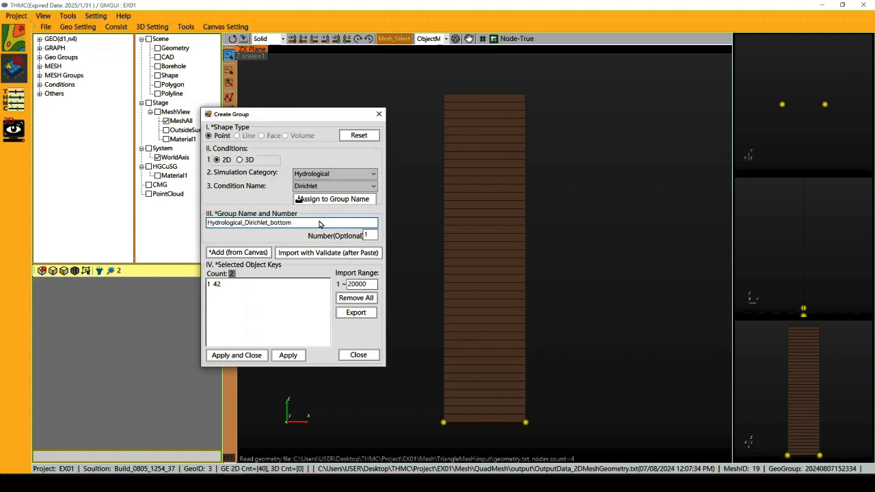
left_click(237, 355)
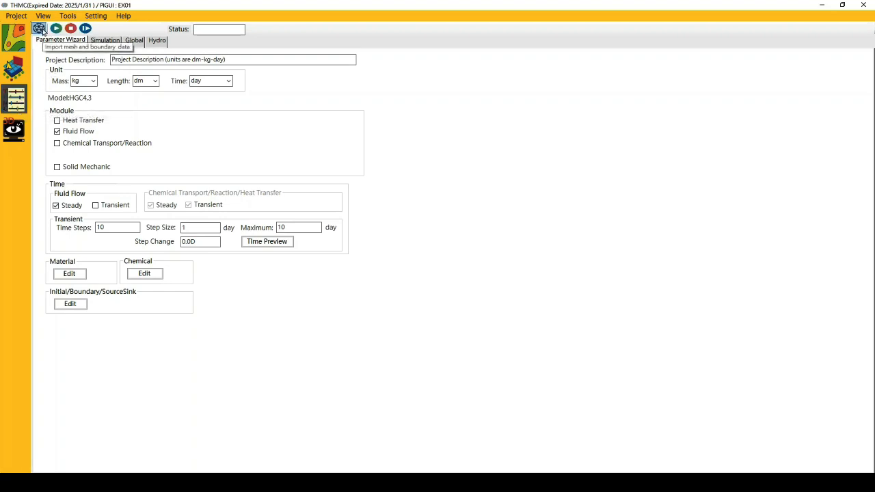
Step: Look through the Simulation, Global and Hydro parameter pages of the model
left_click(104, 42)
left_click(134, 42)
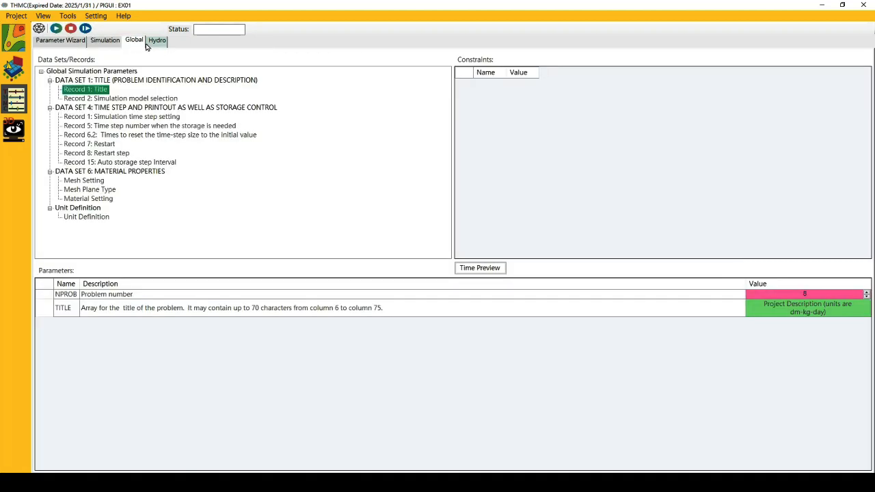
left_click(156, 41)
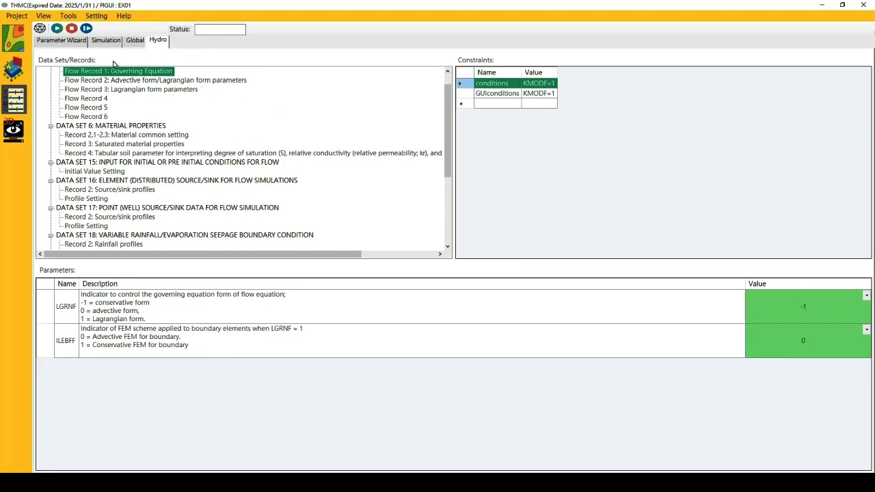
Step: Import the GM GUI Quad mesh and its boundary data with the length unit set to cm
left_click(39, 30)
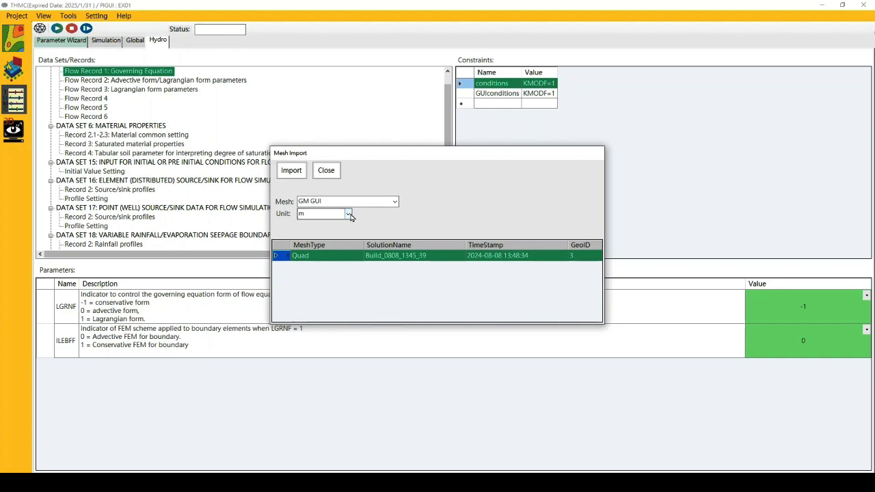
left_click(349, 214)
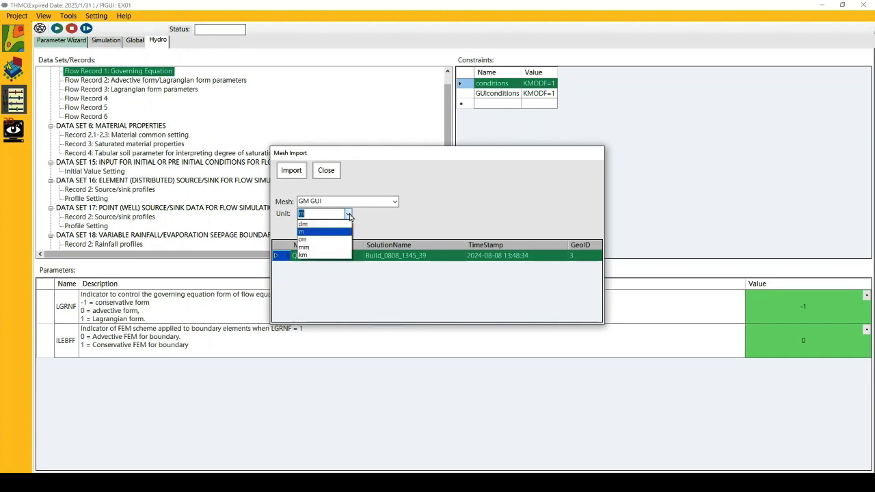
left_click(309, 241)
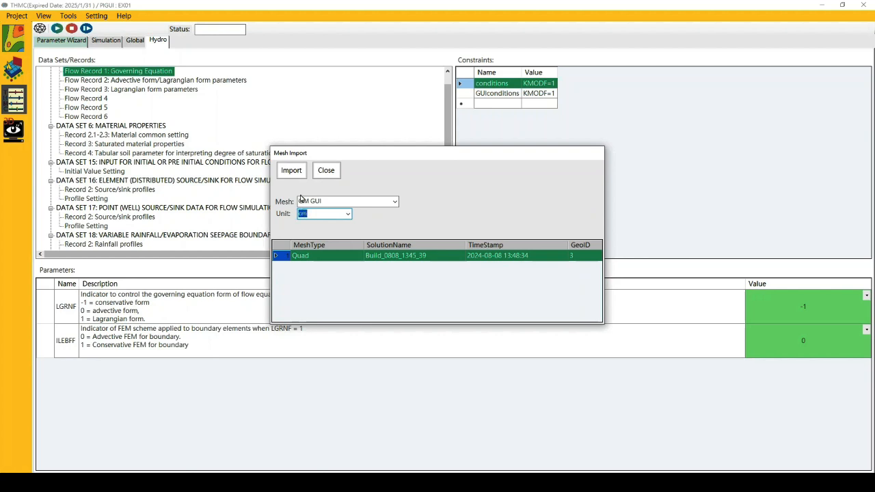
left_click(295, 172)
key("Return")
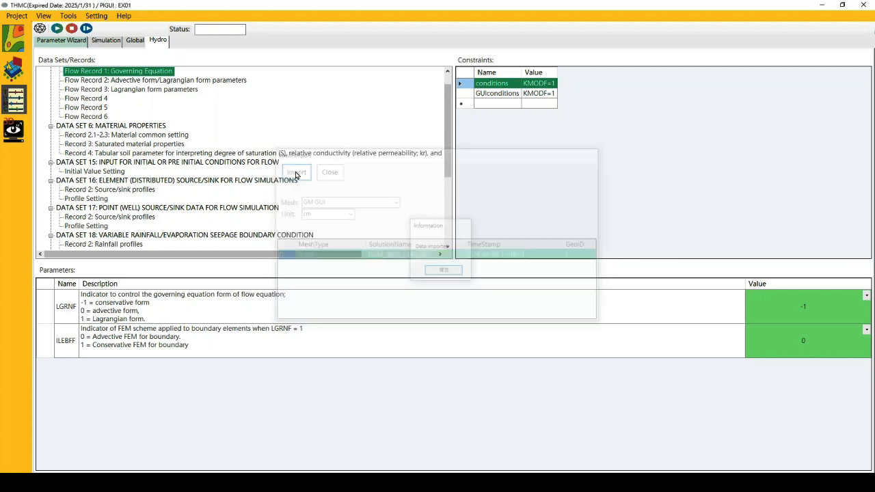
Step: Turn on the Advanced view of the model parameters and open the Parameter Wizard
left_click(50, 20)
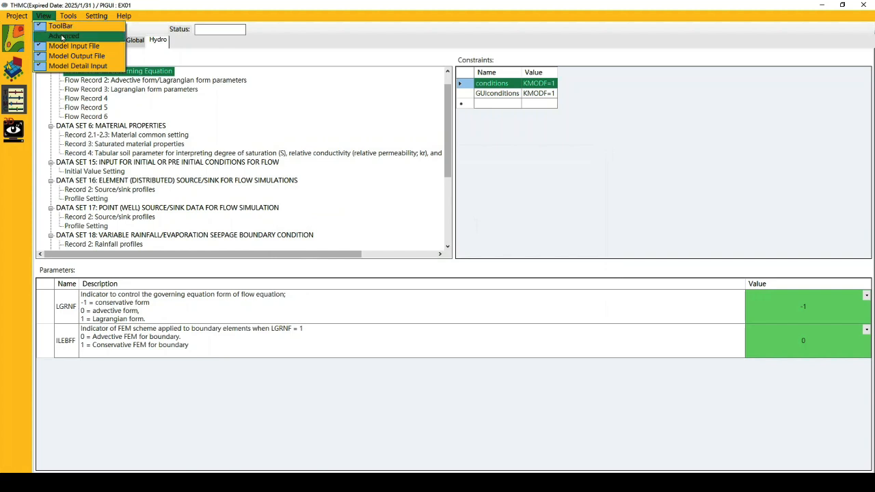
left_click(63, 35)
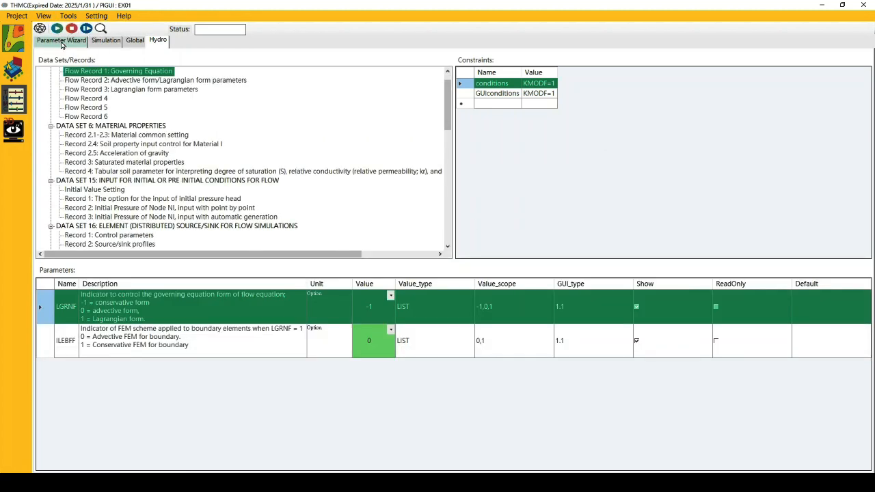
left_click(61, 43)
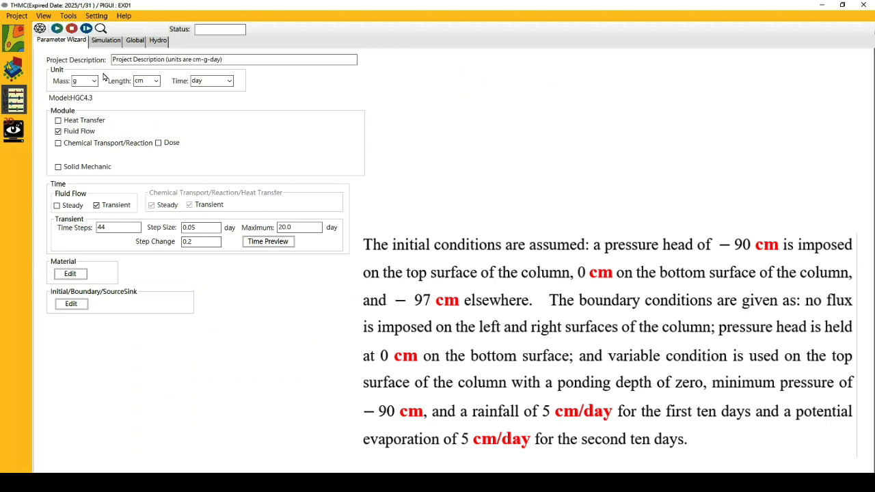
Step: Check the available choices for the project's mass, length and time units
left_click(97, 86)
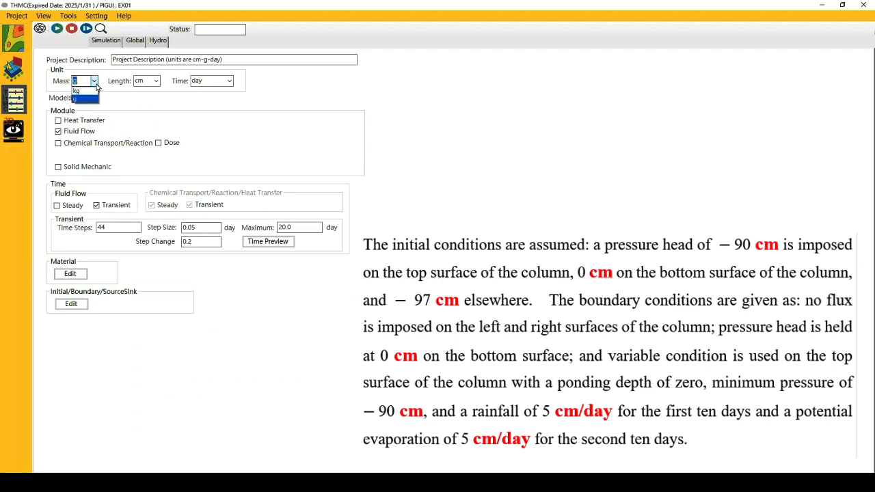
left_click(95, 83)
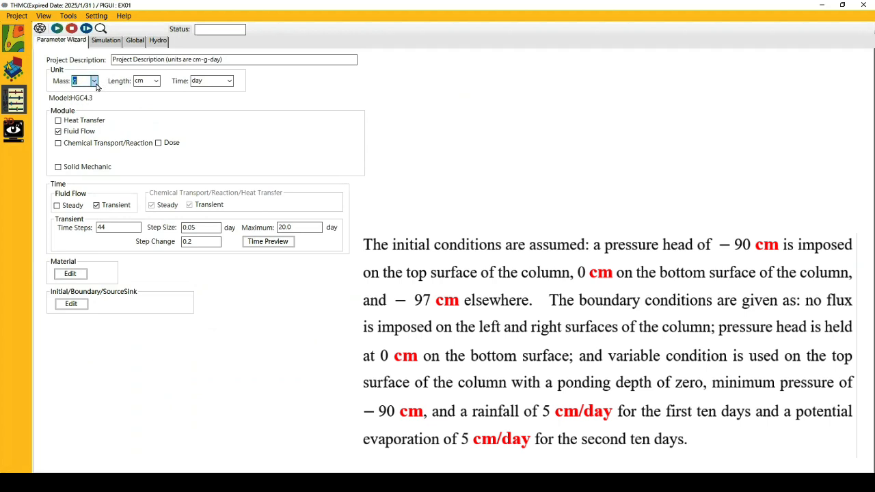
left_click(156, 81)
left_click(223, 86)
left_click(231, 81)
left_click(259, 90)
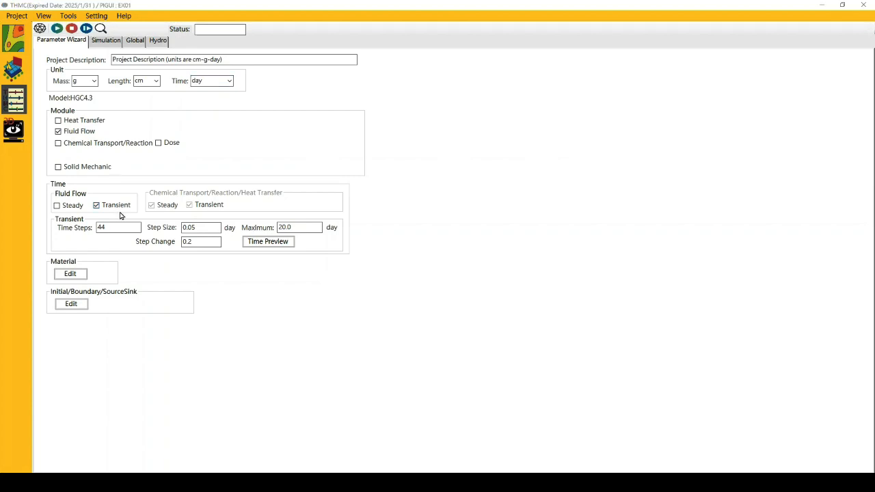
Step: Generate a preview of the transient simulation's time steps and save the simulation time settings
left_click(278, 247)
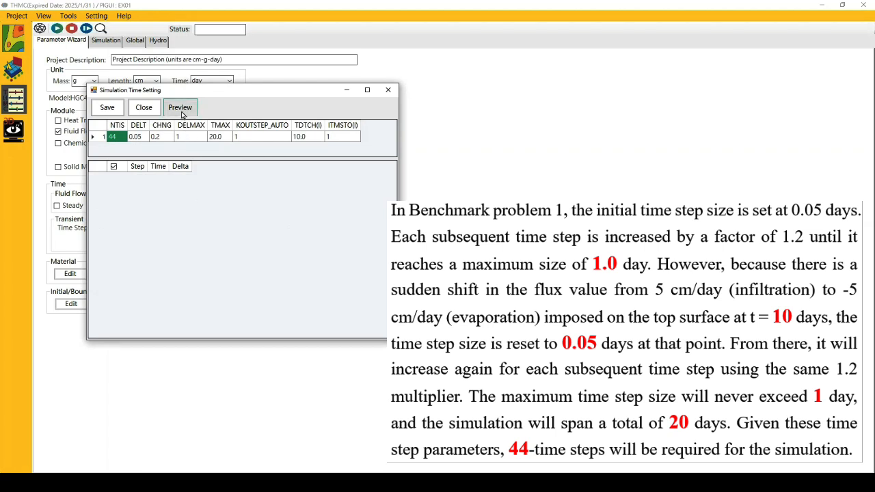
left_click(181, 110)
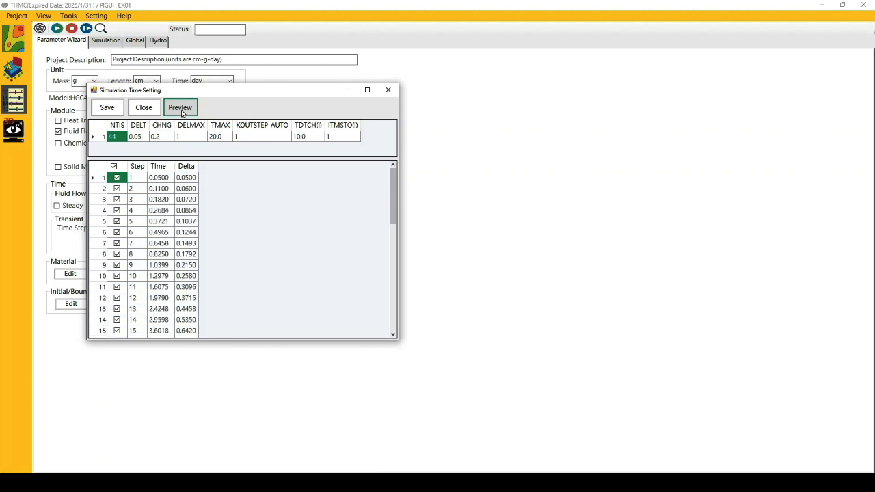
left_click(108, 112)
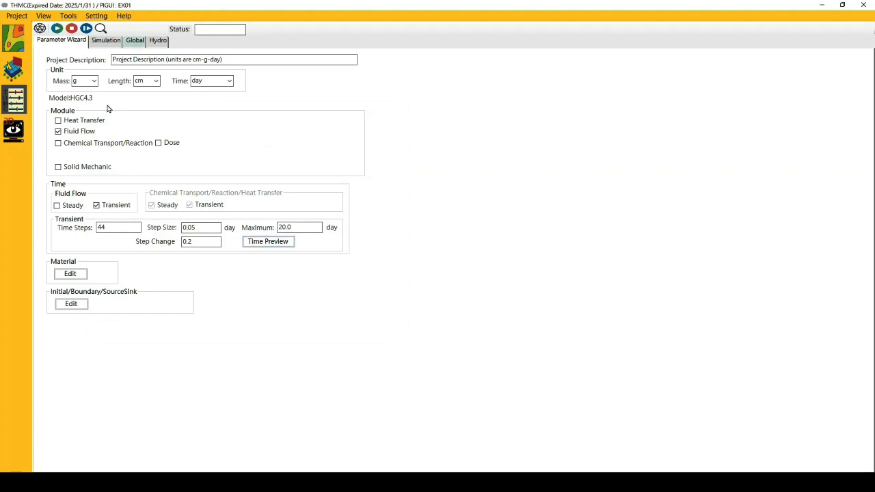
Step: Open the material settings and check the default material's flow properties, from modified media compressibility through to fractal exponent
left_click(71, 275)
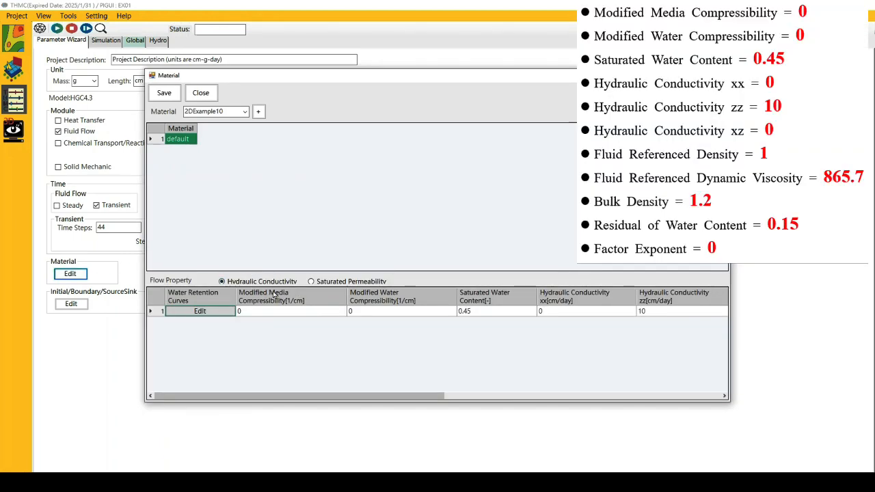
left_click(282, 316)
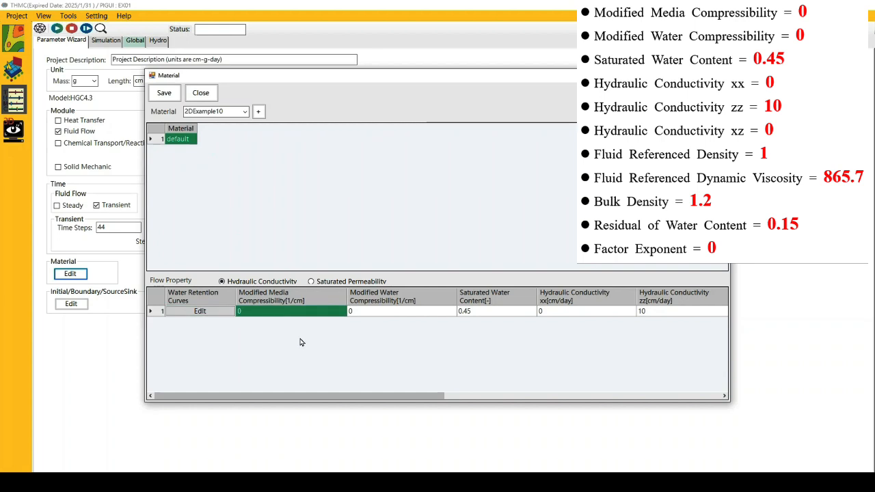
key("Tab")
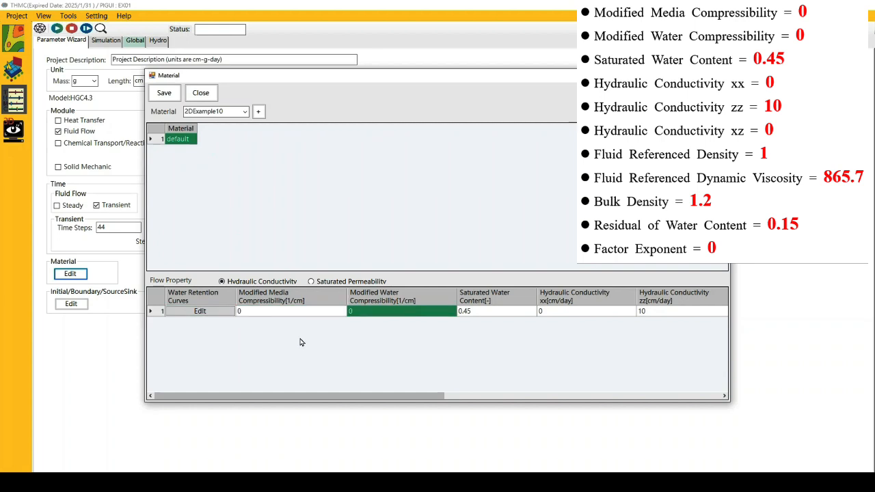
key("Tab")
key("Tab")
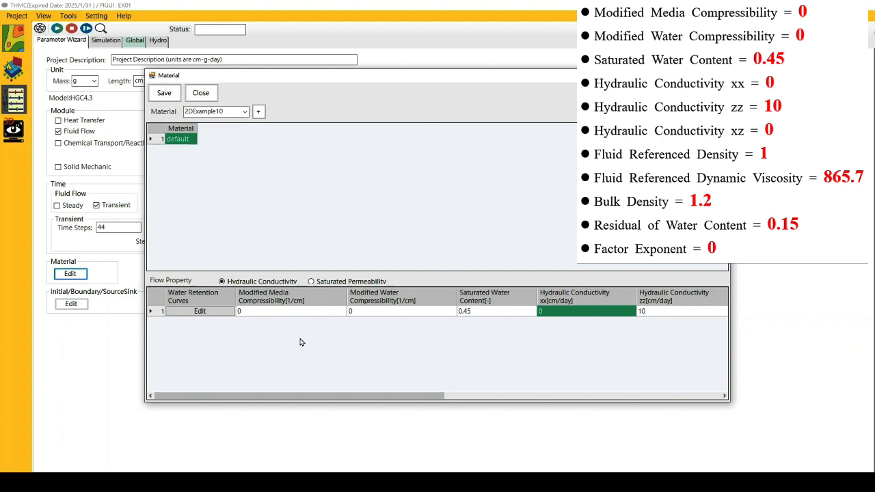
key("Tab")
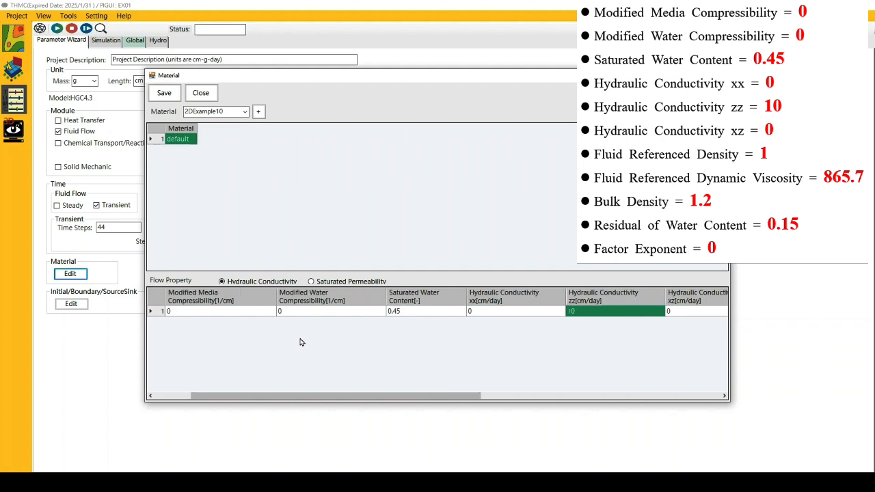
key("Tab")
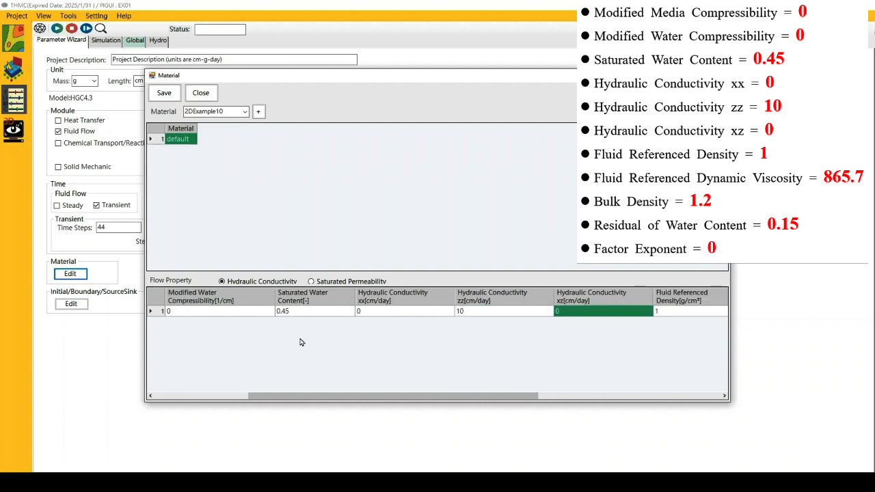
key("Tab")
key("Tab")
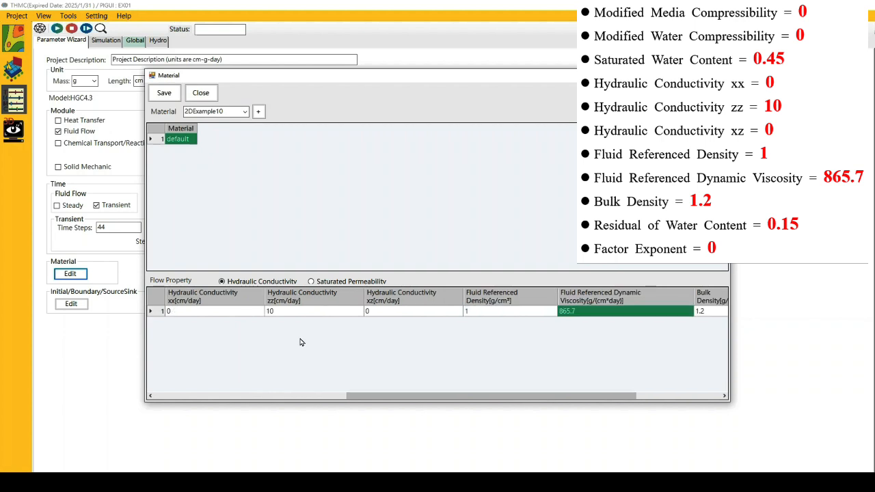
key("Tab")
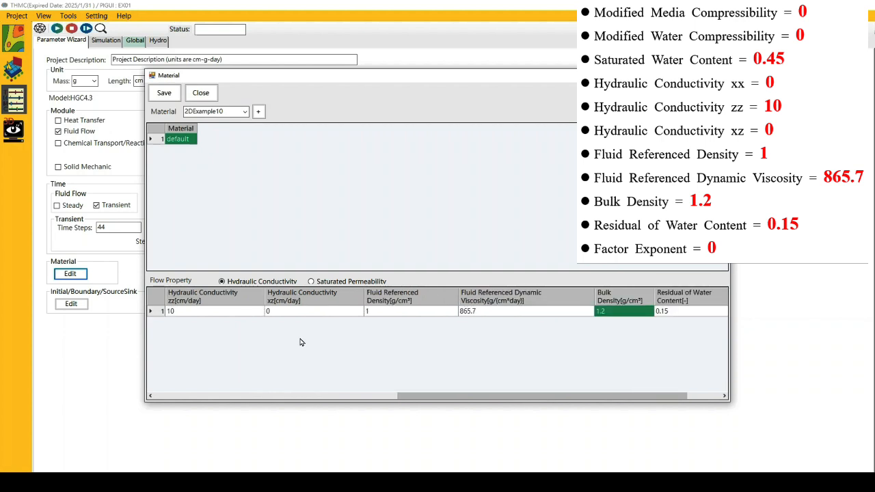
key("Tab")
key("Tab")
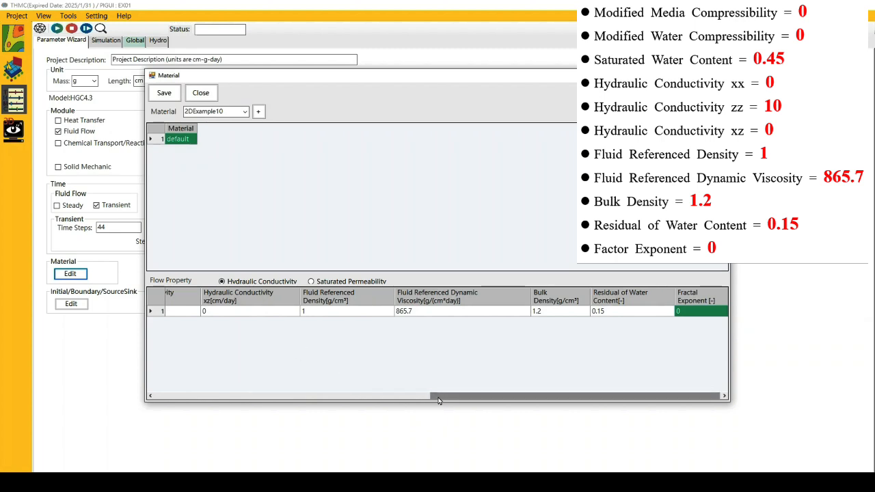
Step: Check the default material's water retention curve, KSP = -1, and its WCR, WCS, ha and hb values, and confirm the dialog
left_click_drag(439, 400, 161, 401)
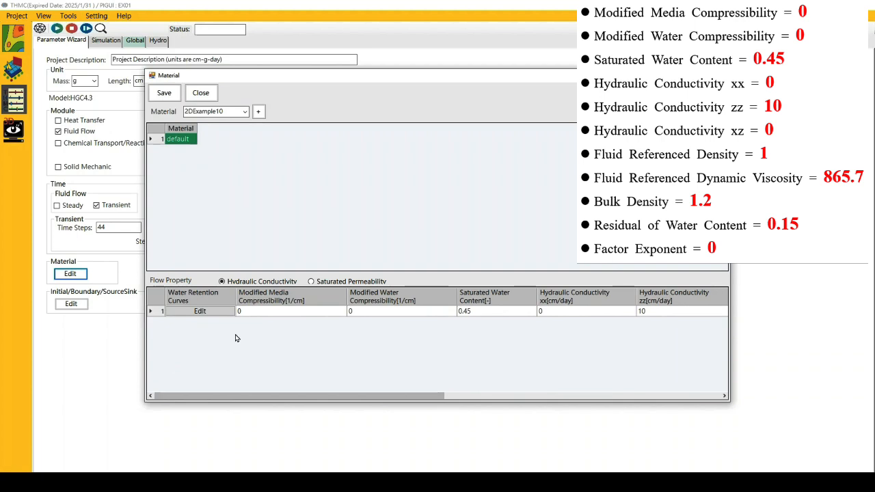
left_click(213, 316)
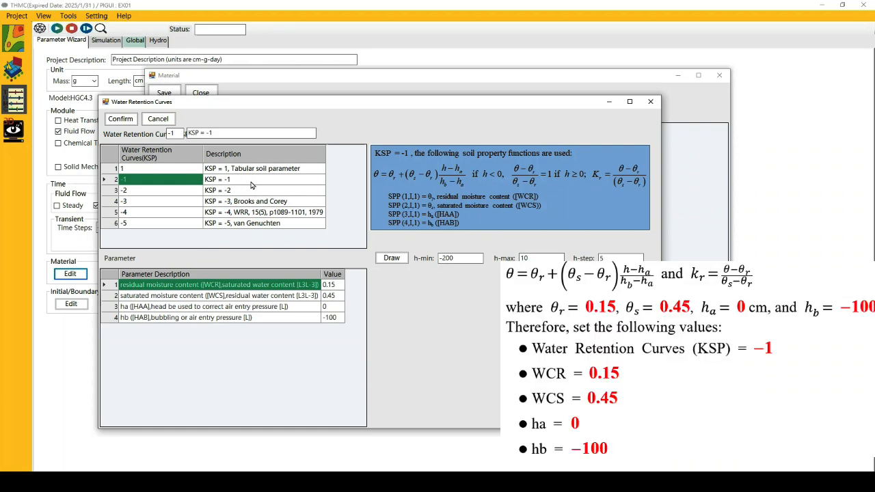
left_click(336, 287)
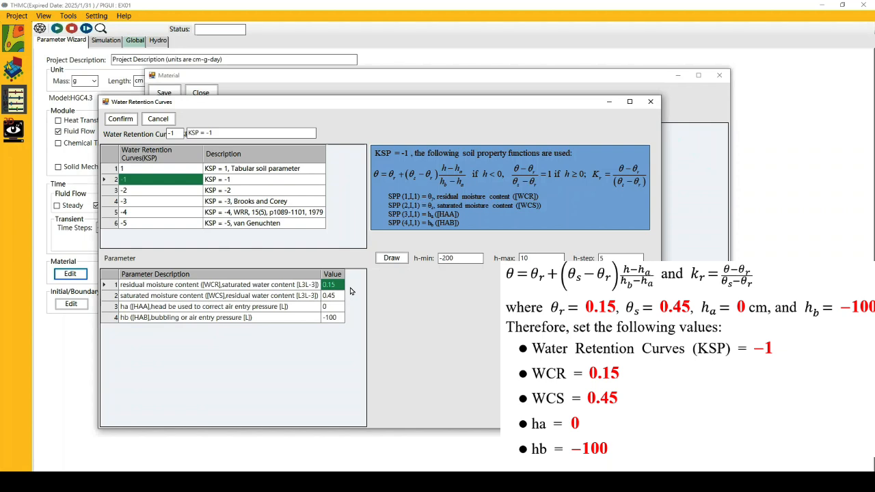
key("Down")
key("Down")
key("Down")
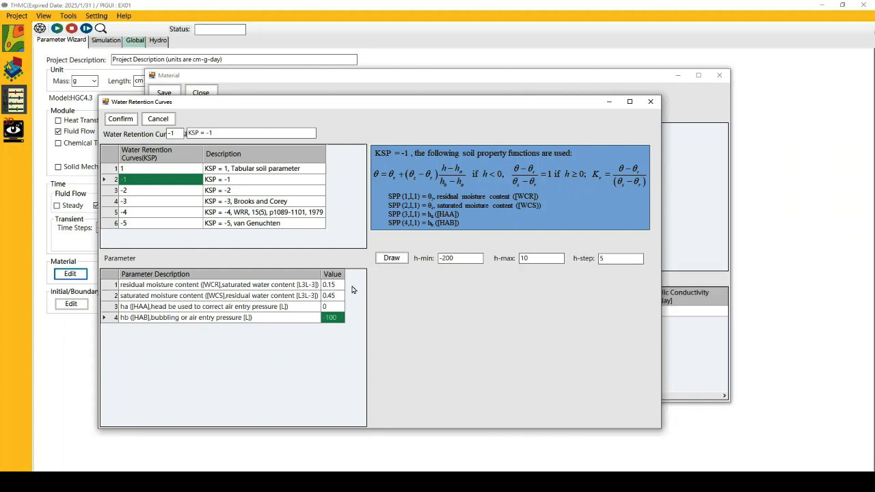
left_click(122, 127)
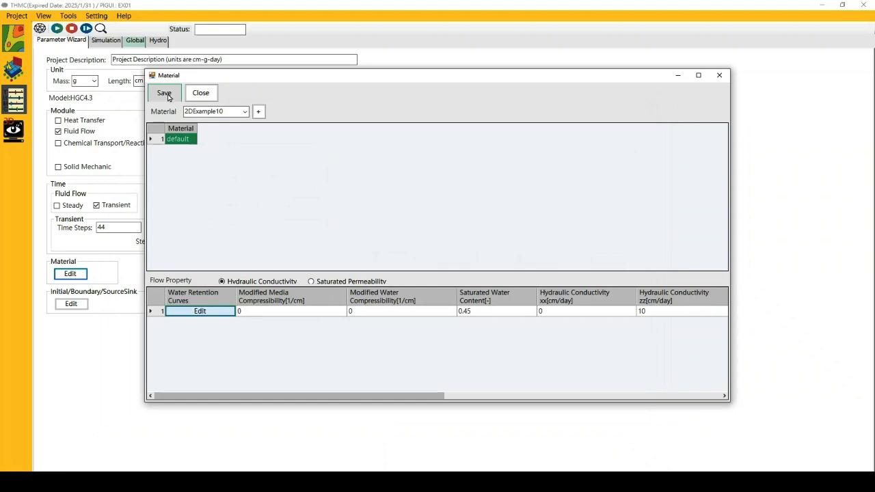
Step: Save the material settings and close the material window
left_click(170, 96)
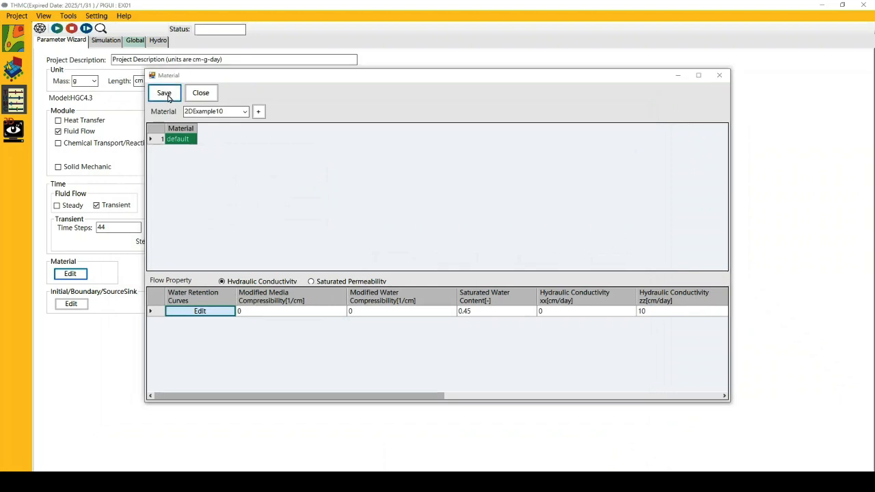
key("Return")
left_click(209, 98)
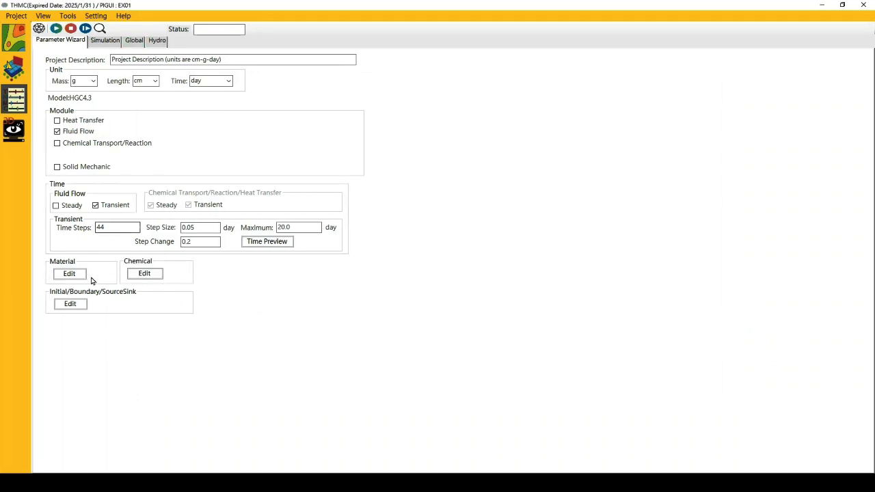
Step: Open the initial, boundary and source/sink settings and add a hydrological Initial Condition
left_click(71, 305)
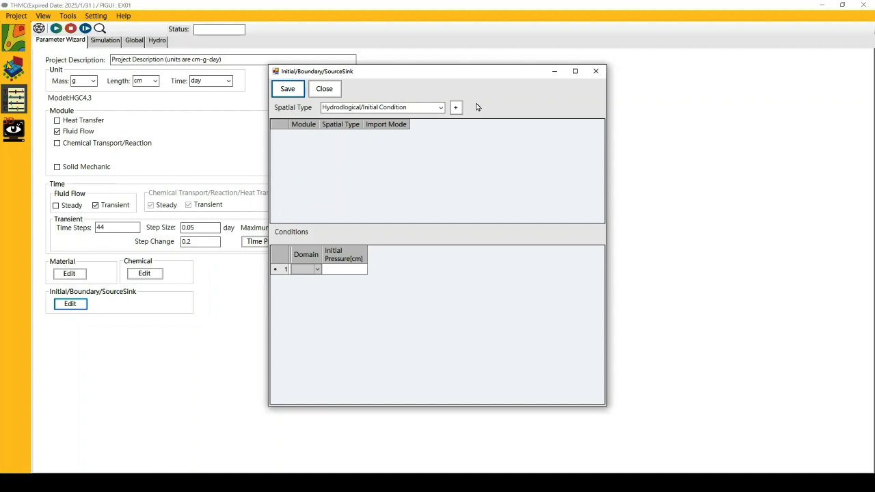
left_click(441, 107)
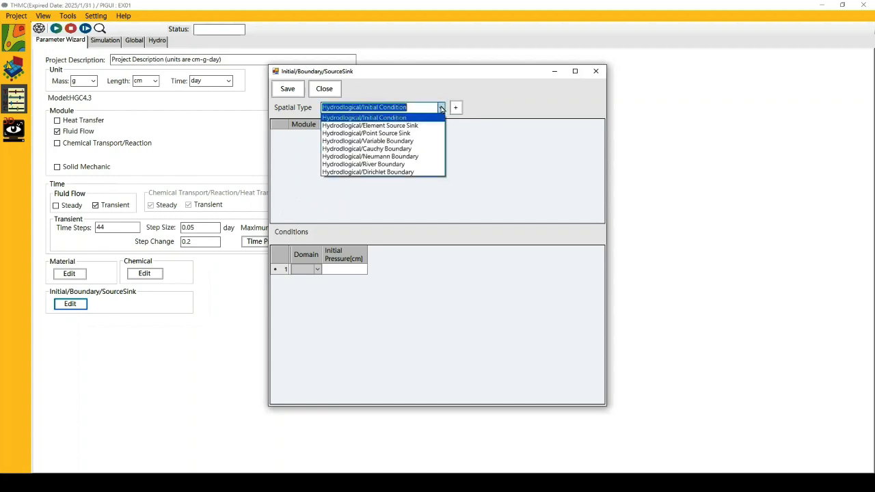
left_click(395, 118)
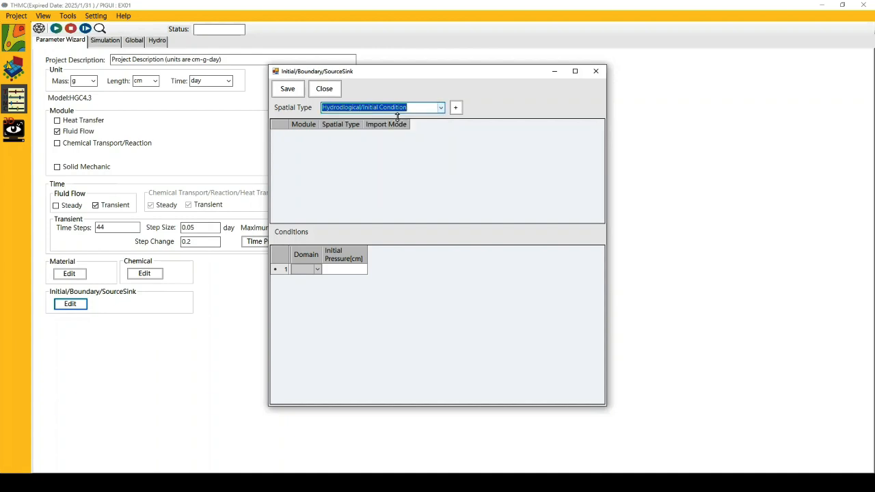
left_click(455, 107)
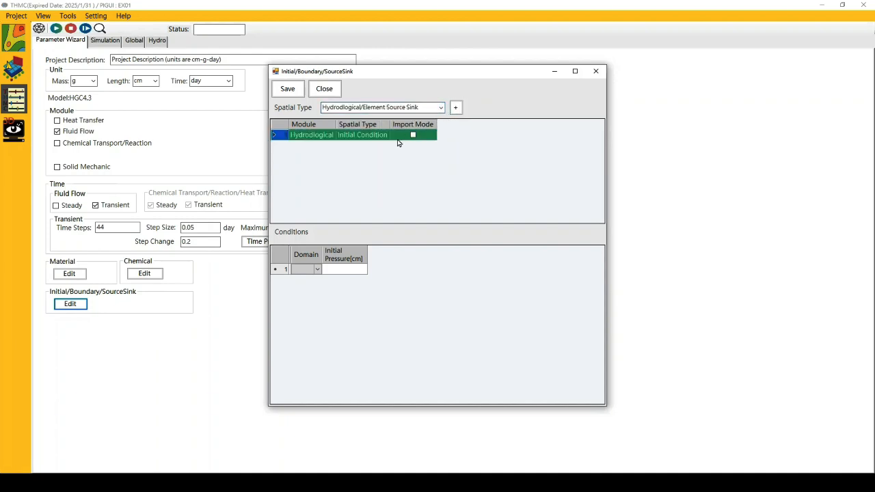
Step: Assign the domains Hydrological_Initial_top, Hydrological_Initial_bottom and Hydrological_Initial_rest to three rows of the initial condition
left_click(313, 270)
left_click(317, 269)
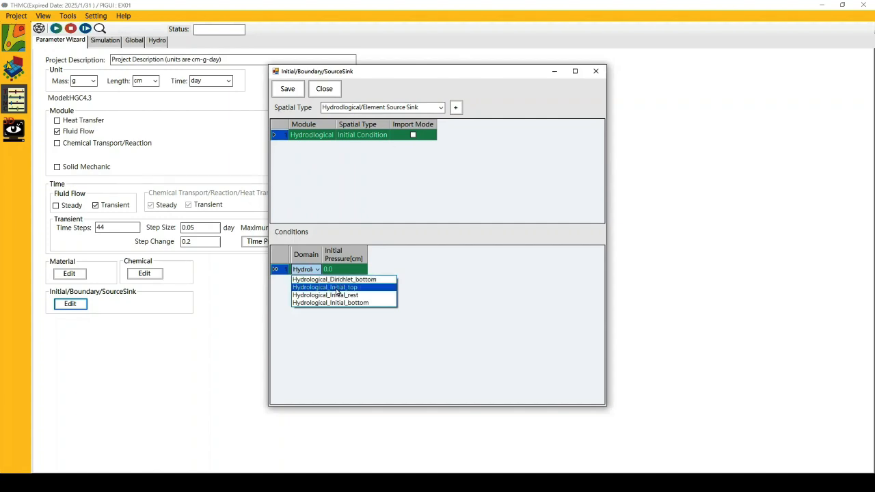
left_click(336, 287)
left_click(333, 281)
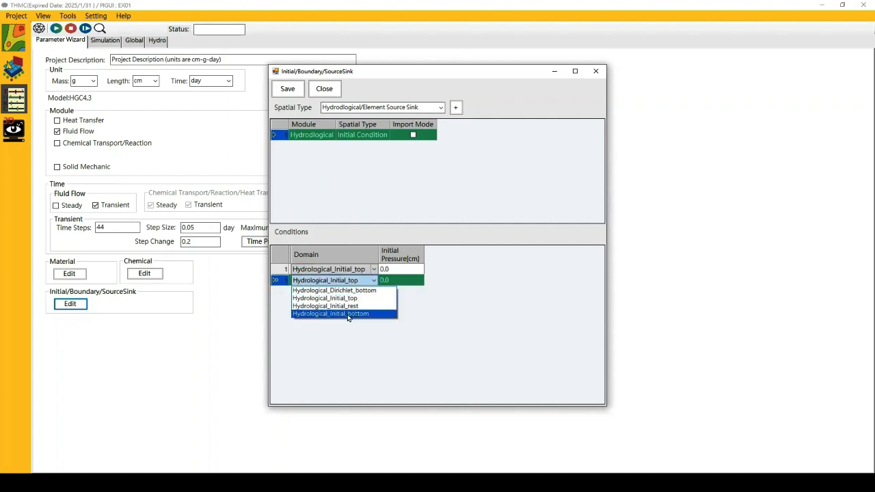
left_click(347, 313)
left_click(345, 291)
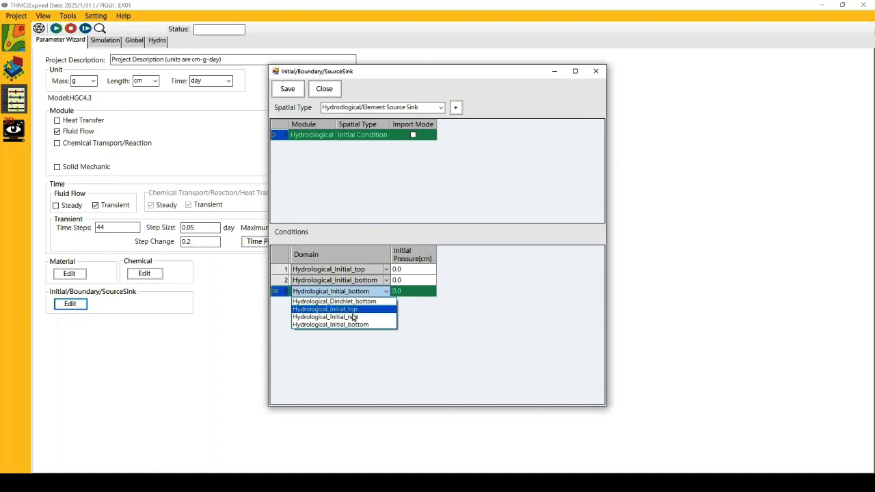
left_click(355, 318)
Step: Set the initial pressure to -90 cm for the top domain, 0 for the bottom and -97 for the rest
left_click(405, 271)
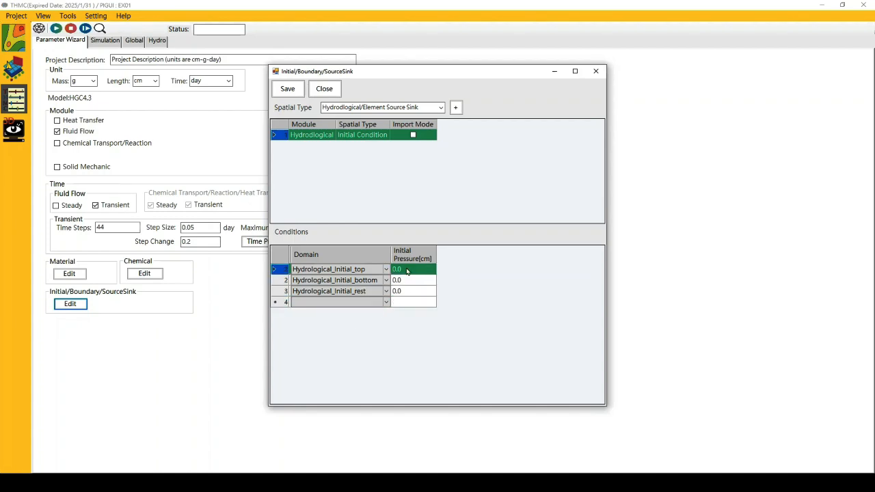
left_click(406, 270)
double_click(406, 269)
type("-9")
key("Return")
type("0")
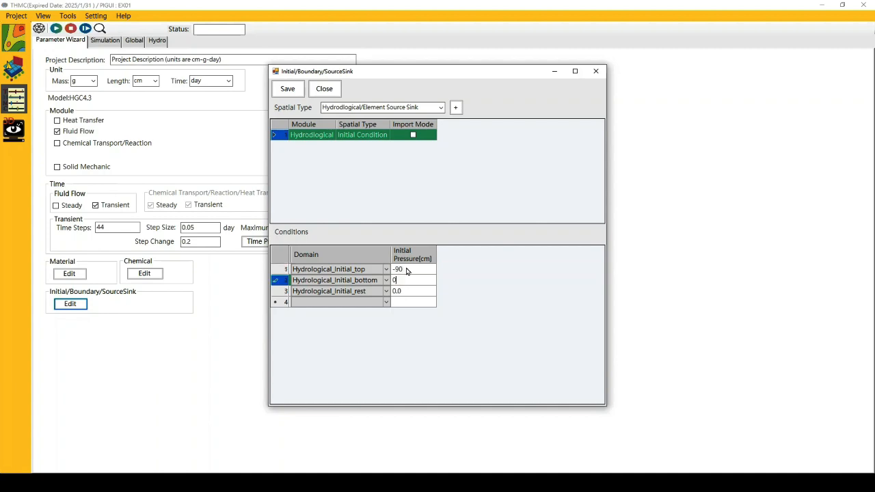
key("Return")
type("-")
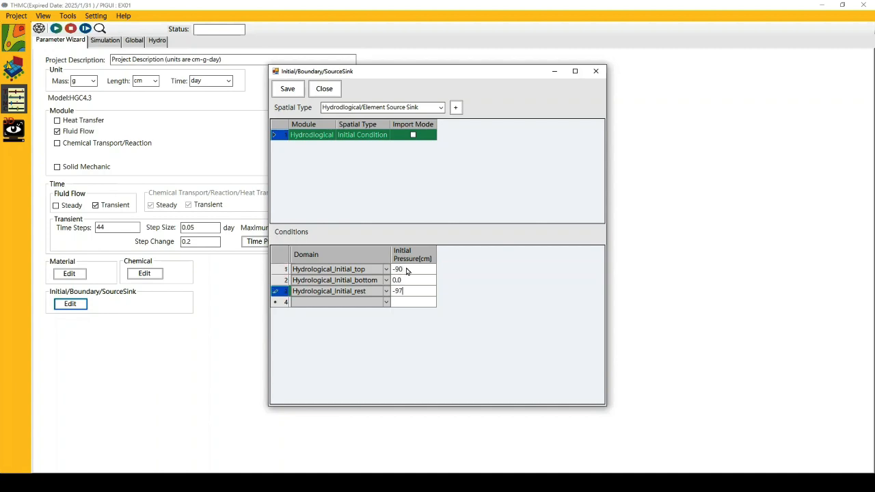
type("97")
key("Return")
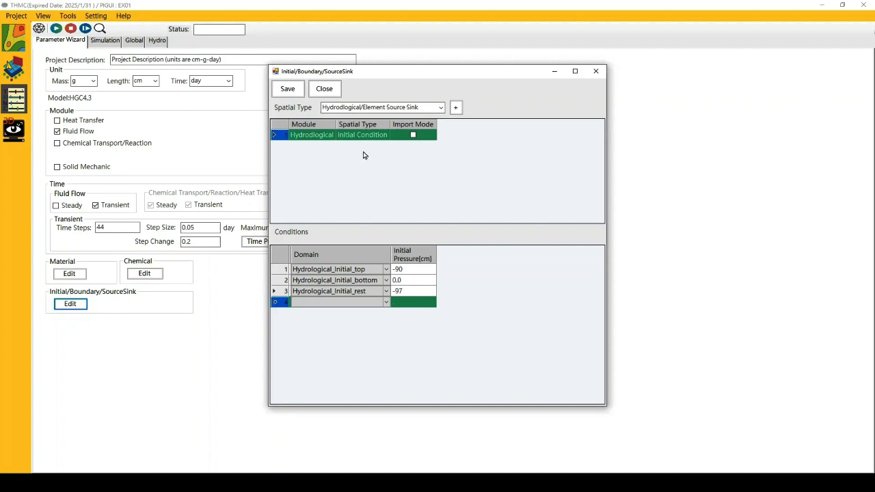
Step: Add a hydrological Dirichlet Boundary and assign it to the domain Hydrological_Dirichlet_bottom
left_click(440, 108)
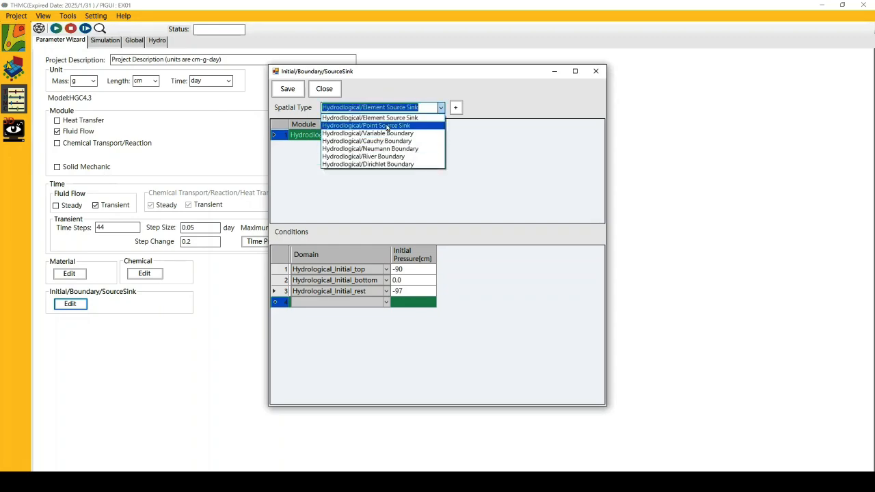
left_click(387, 165)
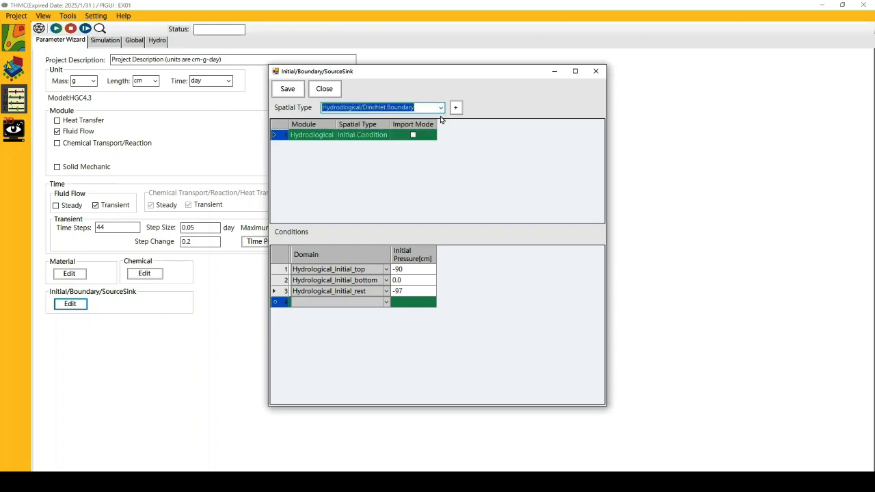
left_click(456, 109)
left_click(304, 261)
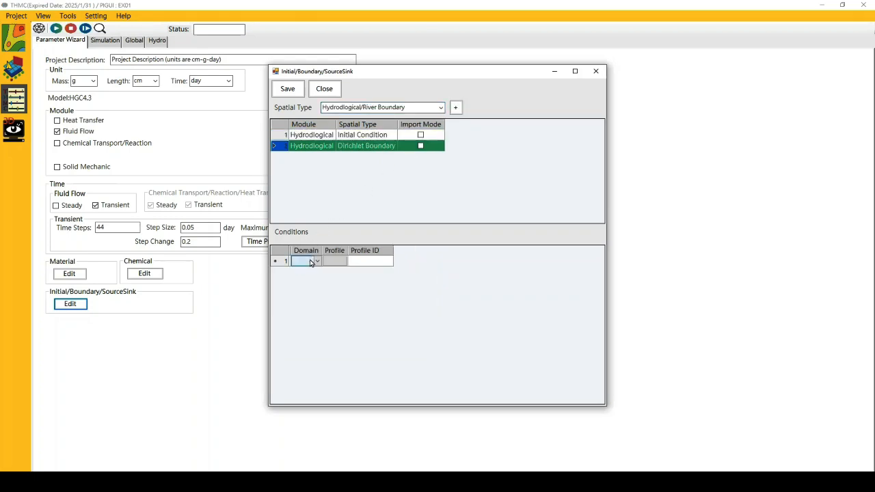
left_click(312, 263)
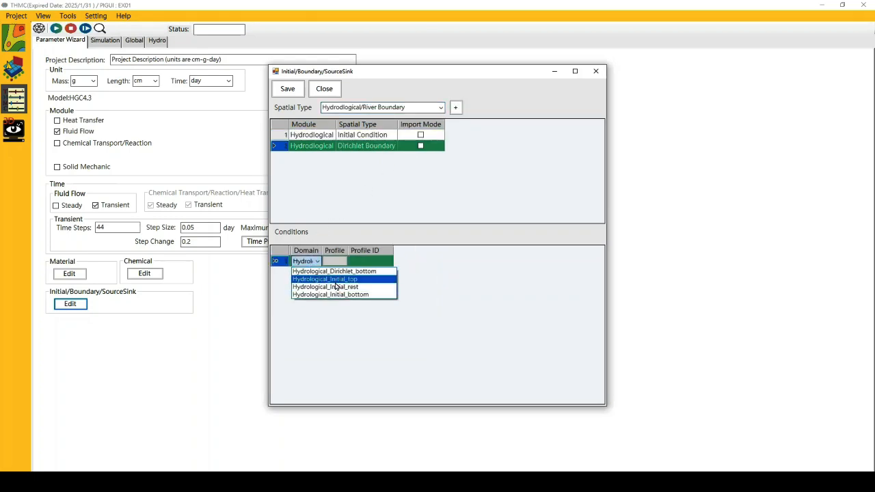
left_click(336, 272)
Step: Create a profile for the Dirichlet boundary with a total head of 0 cm at times 0 and 1.0e+38, and save it
left_click(412, 261)
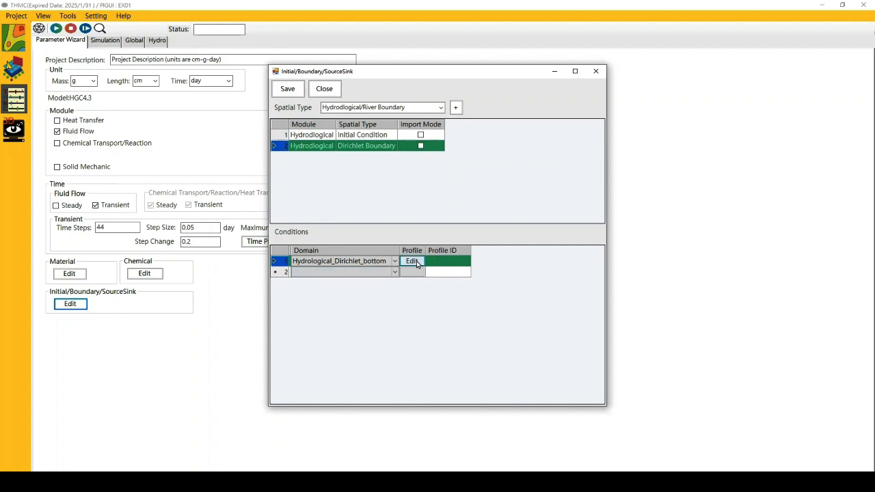
left_click(125, 127)
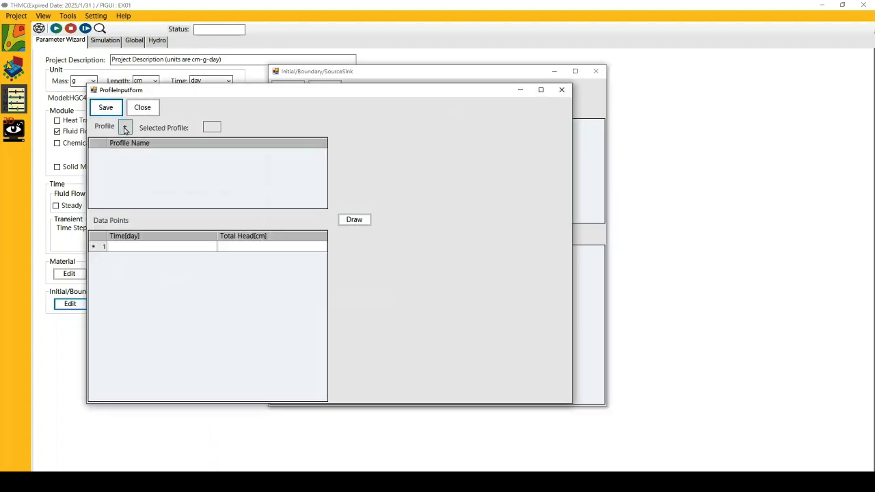
left_click(236, 250)
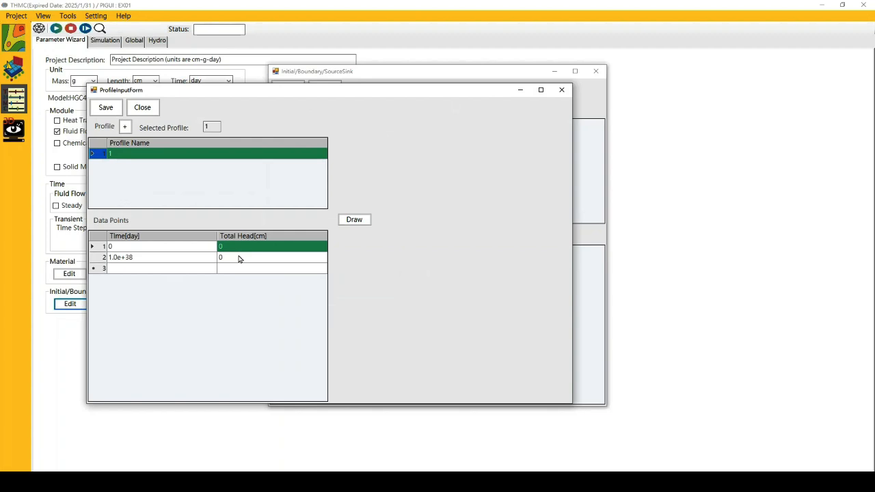
type("0")
key("Return")
type("0")
key("Return")
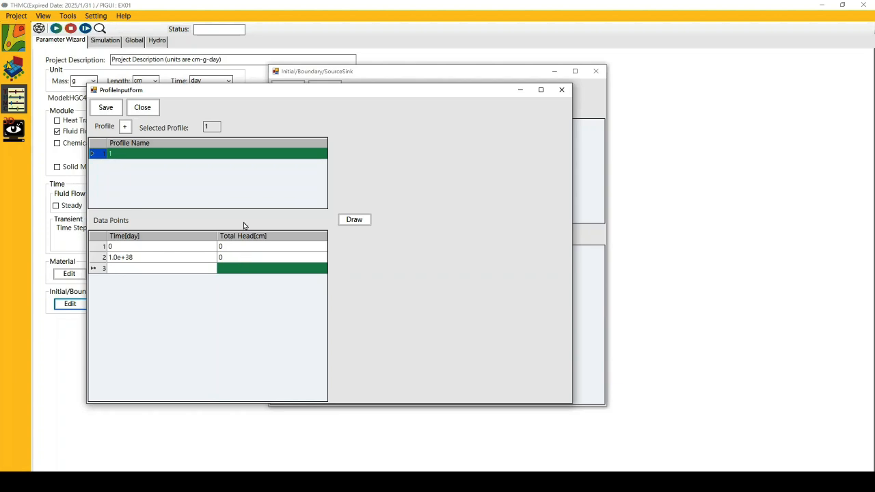
left_click(111, 110)
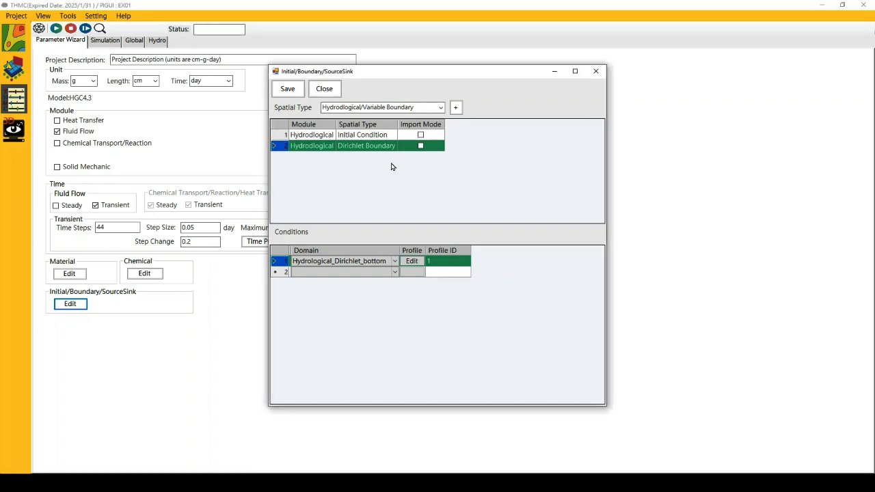
Step: Add a hydrological Variable Boundary and assign it to the domain Hydrological_Variable_top
left_click(441, 107)
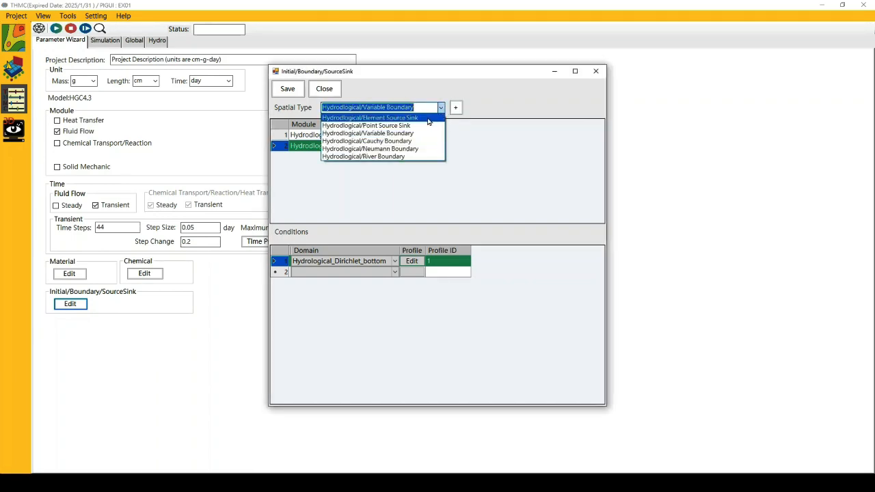
left_click(390, 134)
left_click(456, 108)
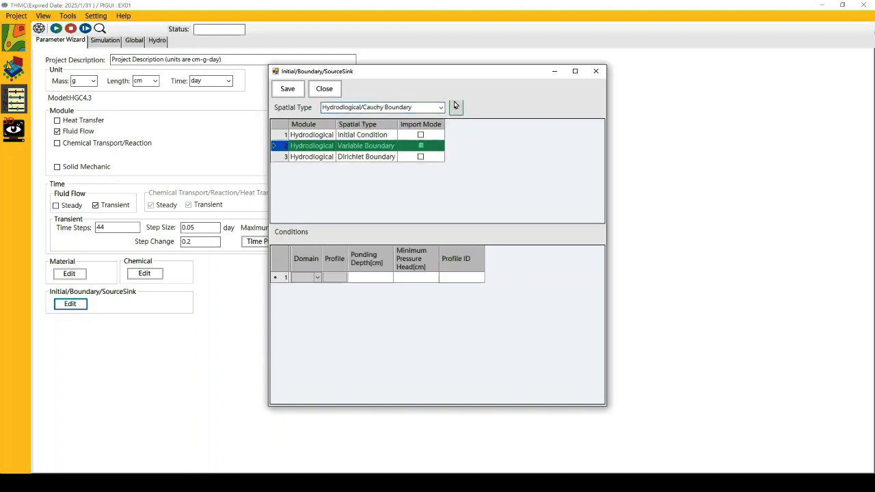
left_click(311, 280)
left_click(313, 279)
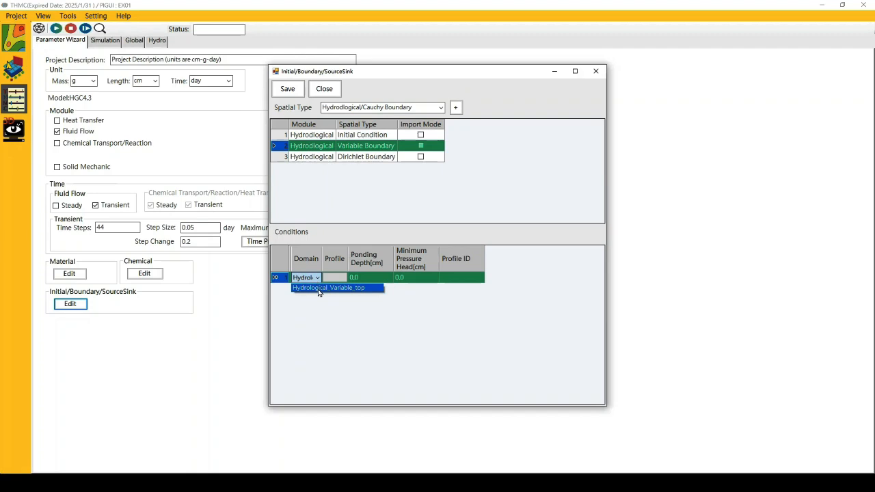
left_click(318, 288)
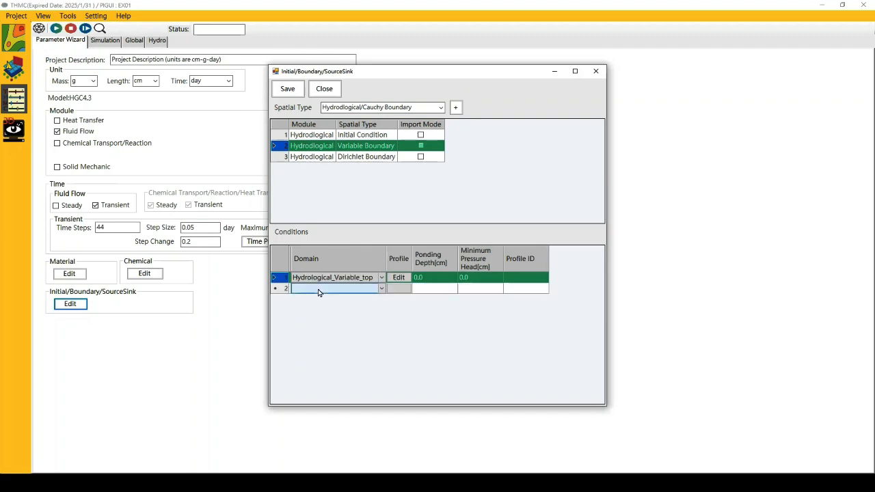
Step: Set the minimum pressure head of the variable top boundary to -90 cm
left_click(481, 278)
left_click(478, 276)
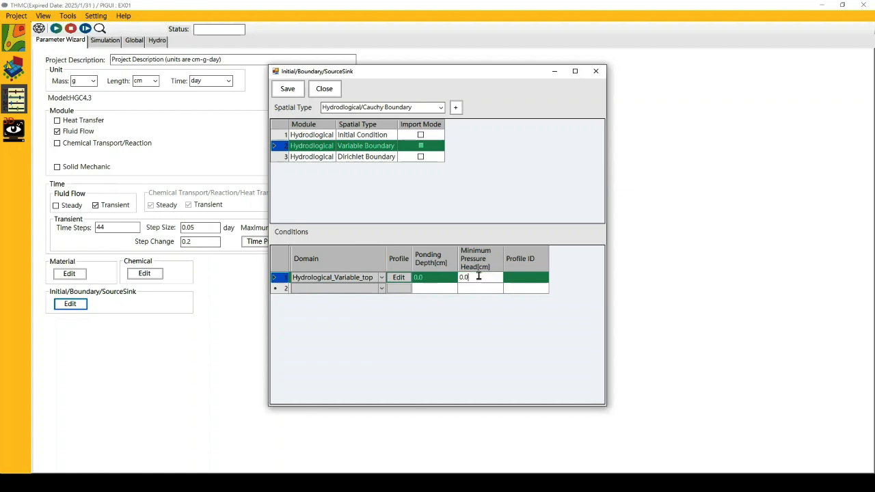
type("-90")
key("Return")
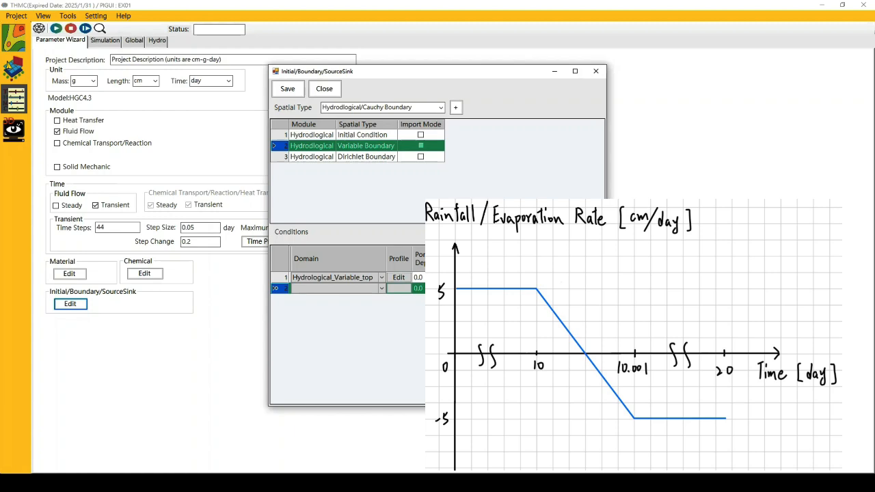
Step: Add a profile for the variable top boundary with data points at times 0, 10, 10.001 and 20 days
left_click(398, 276)
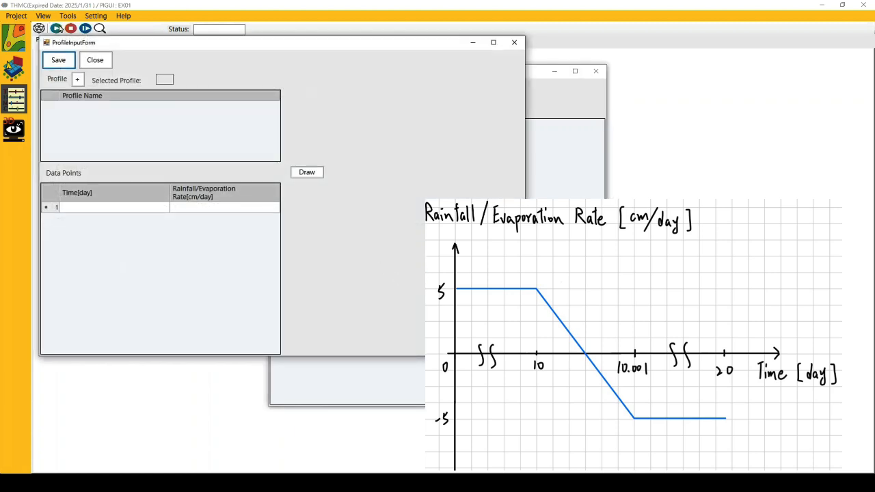
left_click_drag(162, 43, 261, 92)
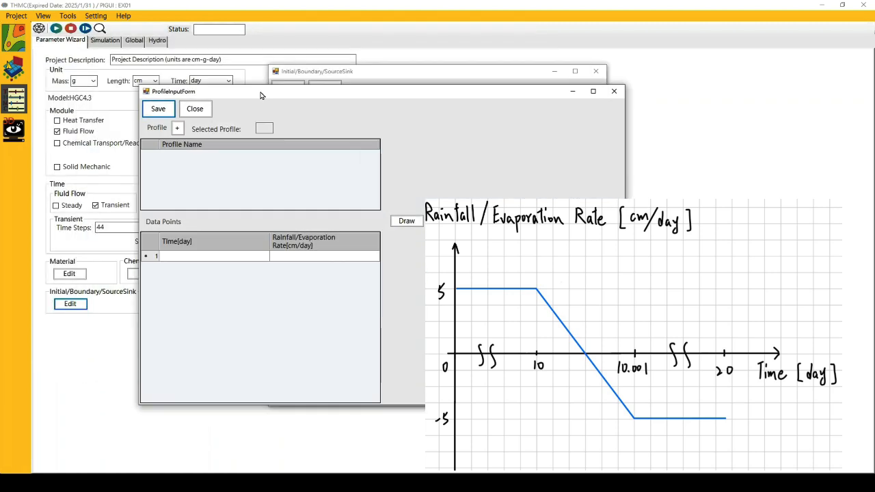
left_click(177, 130)
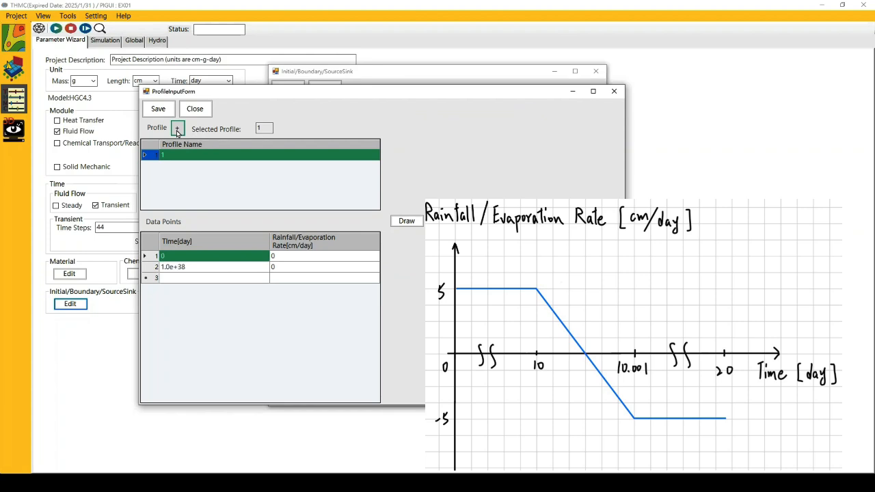
left_click(212, 267)
type("10")
key("Return")
type("10")
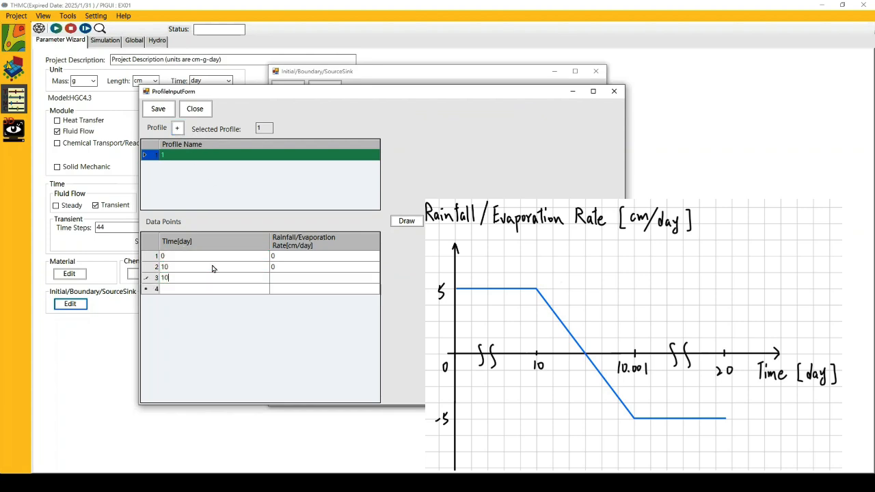
key("Return")
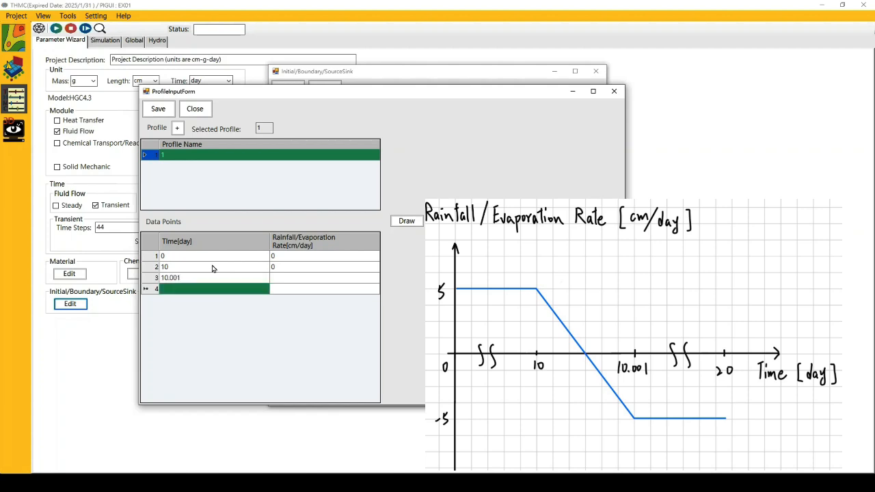
type("20")
key("Return")
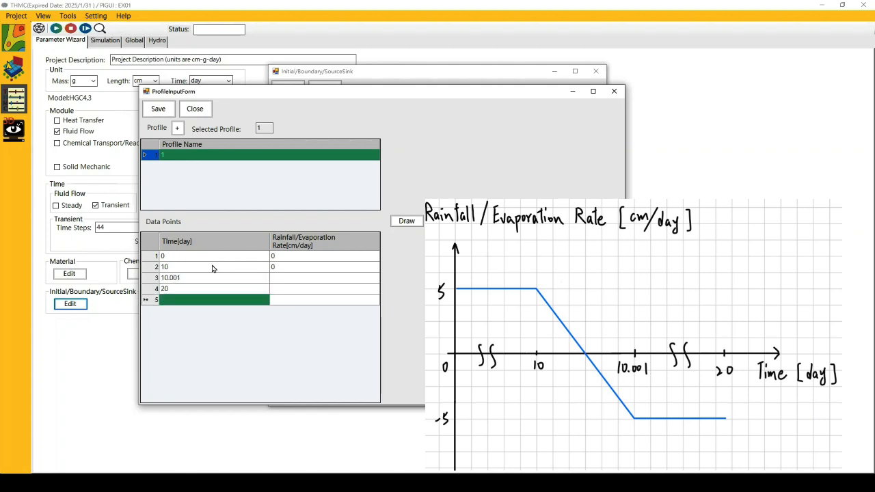
Step: Set the profile's rainfall/evaporation rates to 5, 5, -5 and -5 cm/day for its four times
left_click(324, 254)
type("5")
key("Return")
type("5")
key("Return")
type("-5")
key("Return")
type("-")
key("Return")
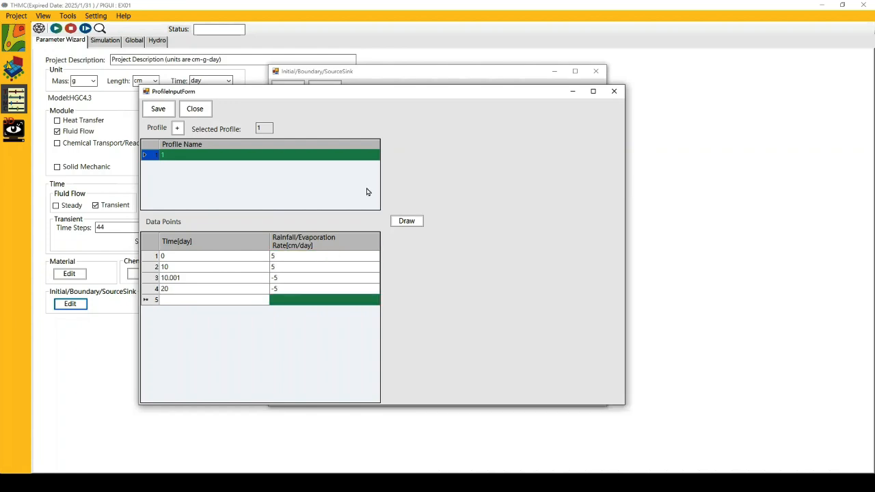
Step: Save the rainfall/evaporation profile, then save and close the initial and boundary condition settings
left_click(159, 109)
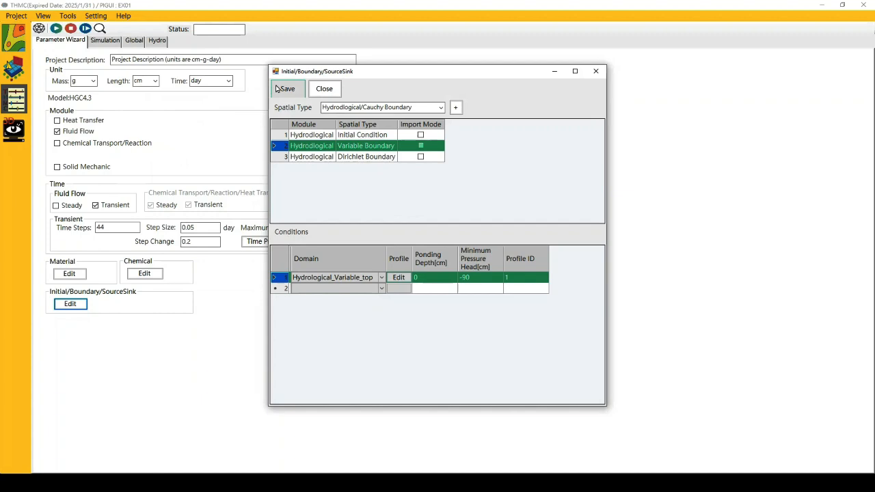
left_click(288, 91)
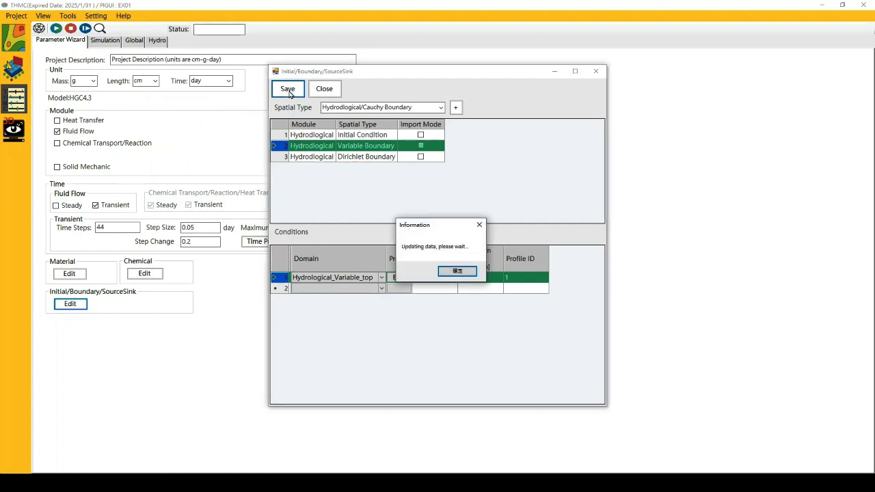
left_click(325, 90)
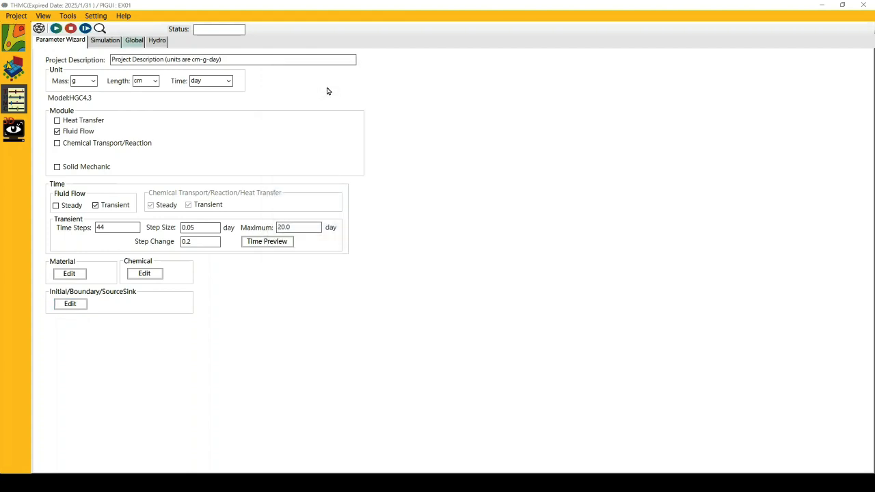
Step: Apply 44 time steps to the flow and transport step counts in the global Simulation time step setting record
left_click(133, 42)
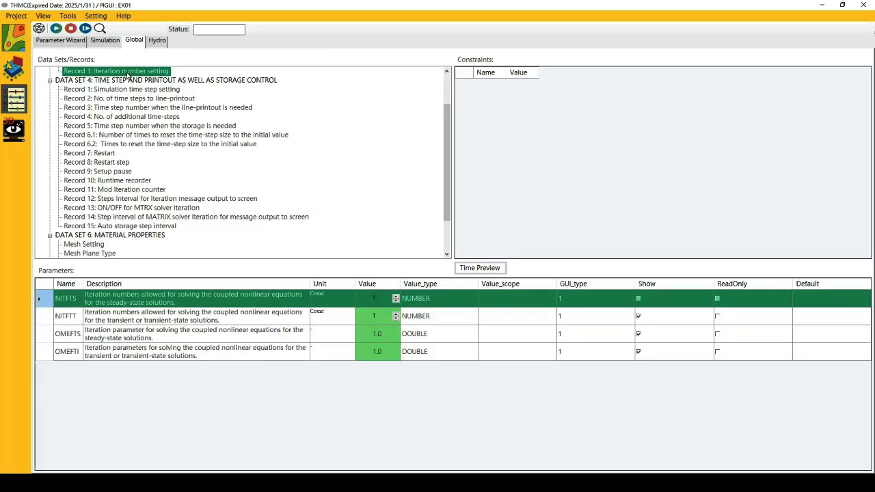
scroll(128, 86, "up", 2)
left_click(102, 91)
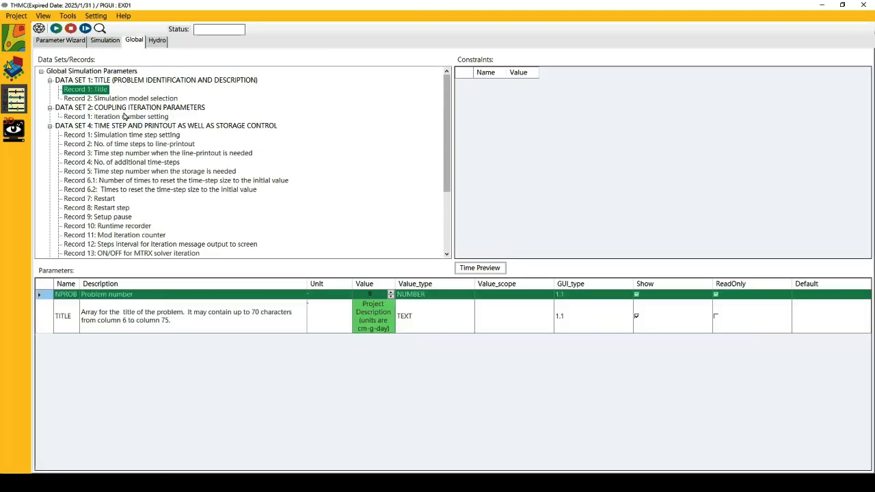
left_click(87, 128)
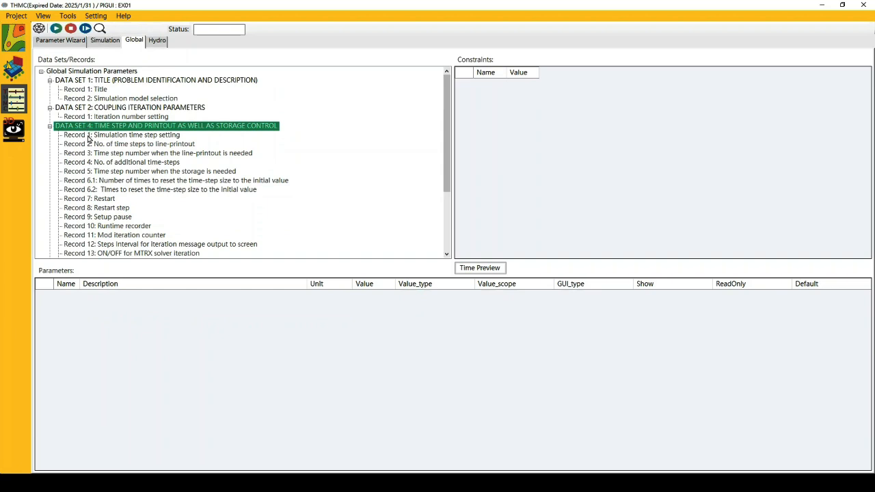
left_click(90, 137)
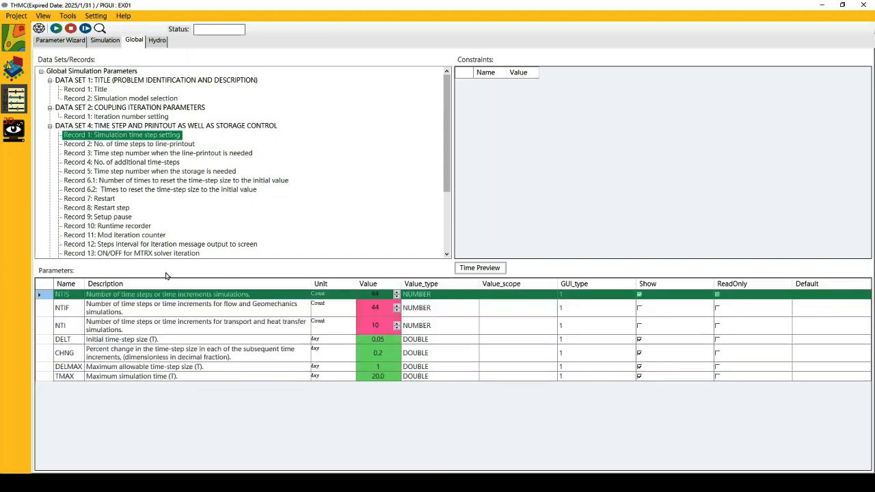
left_click(376, 296)
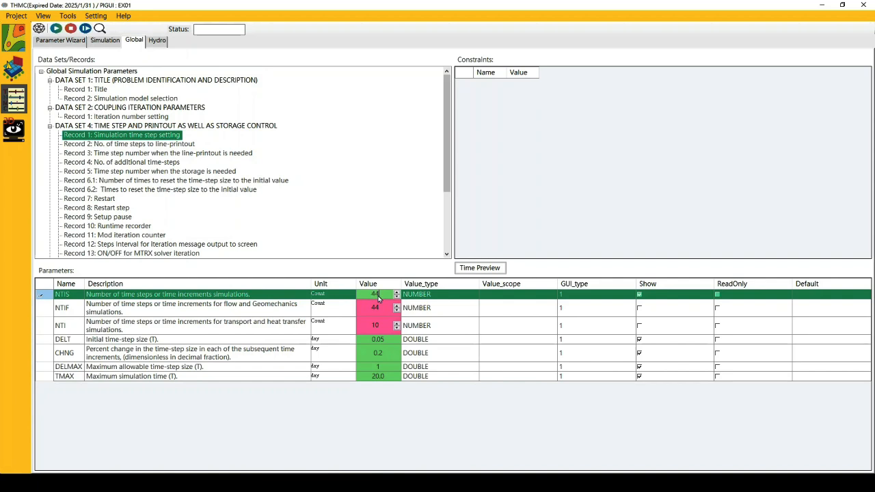
left_click(59, 308)
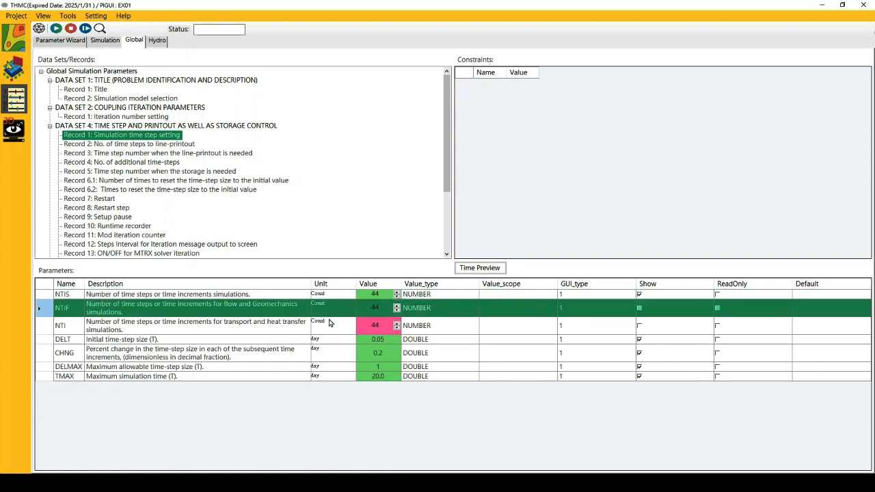
left_click(373, 309)
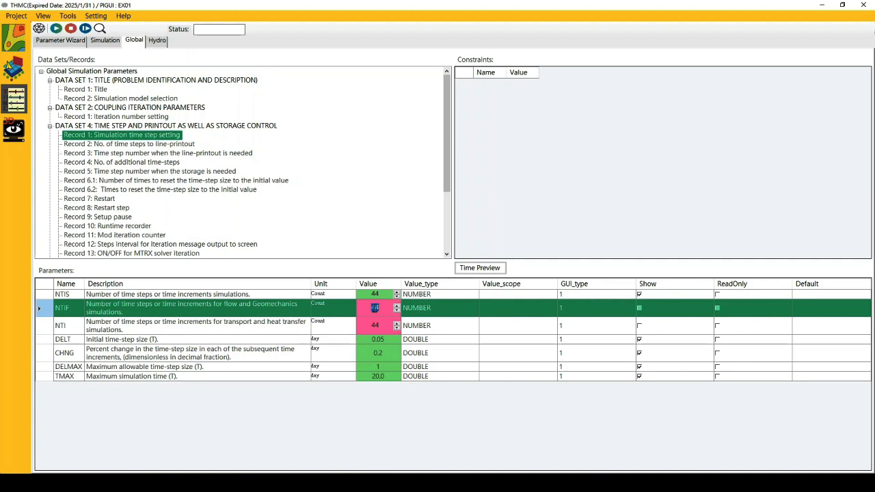
key("Return")
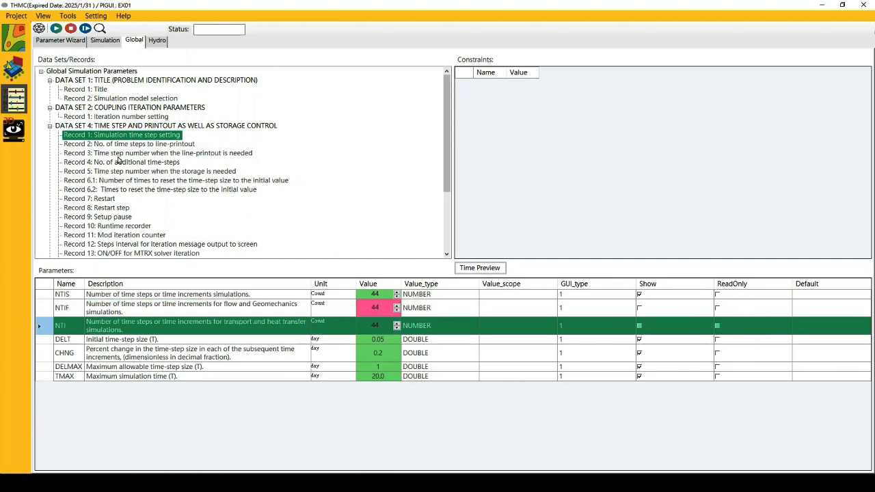
Step: Set the number of time steps to line-printout (NTIPRT) to 9
left_click(74, 145)
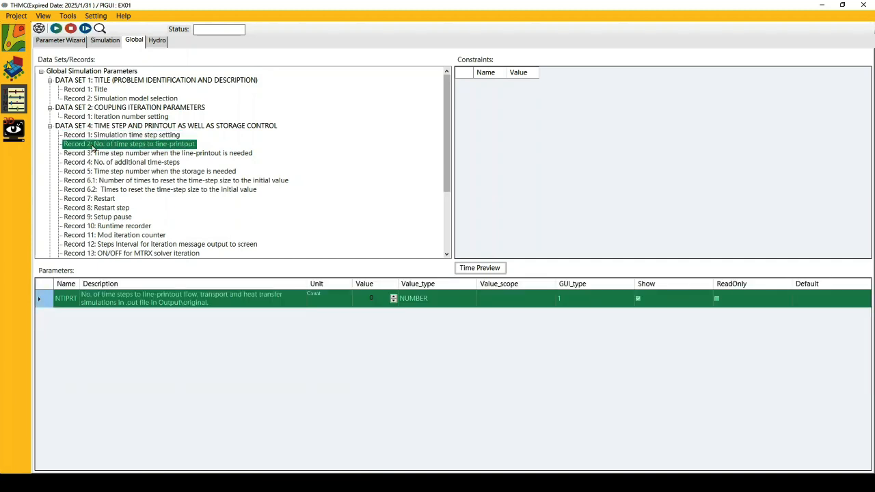
left_click(371, 301)
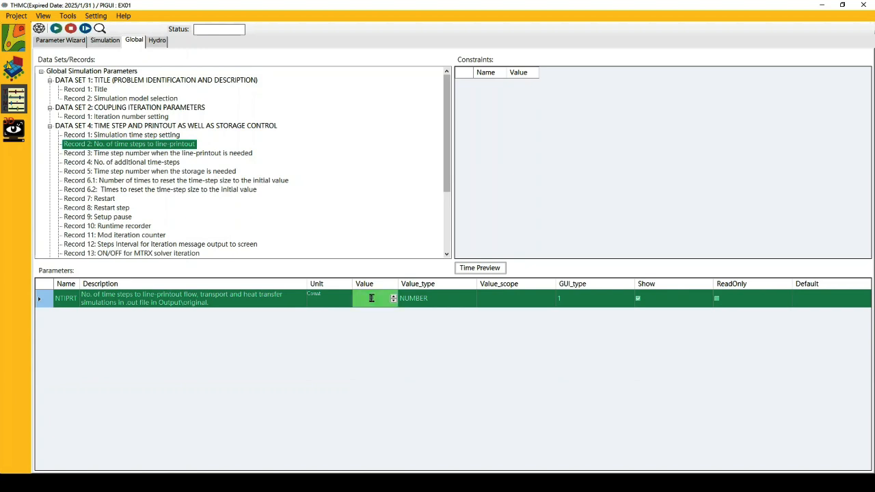
type("9")
key("Return")
Step: Fill the line-printout time step array ITMPRT with 1, 15, 22, 39, 40, 41, 42, 43 and 44, and confirm it
left_click(86, 154)
left_click(378, 295)
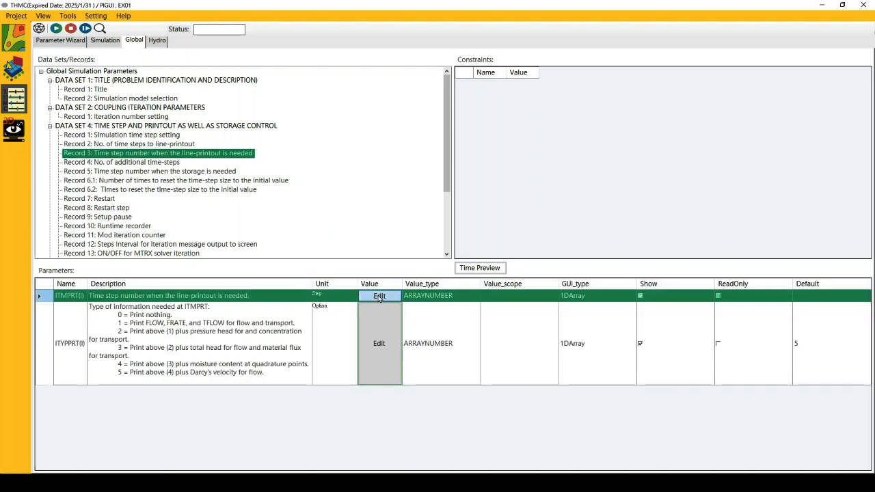
left_click(326, 188)
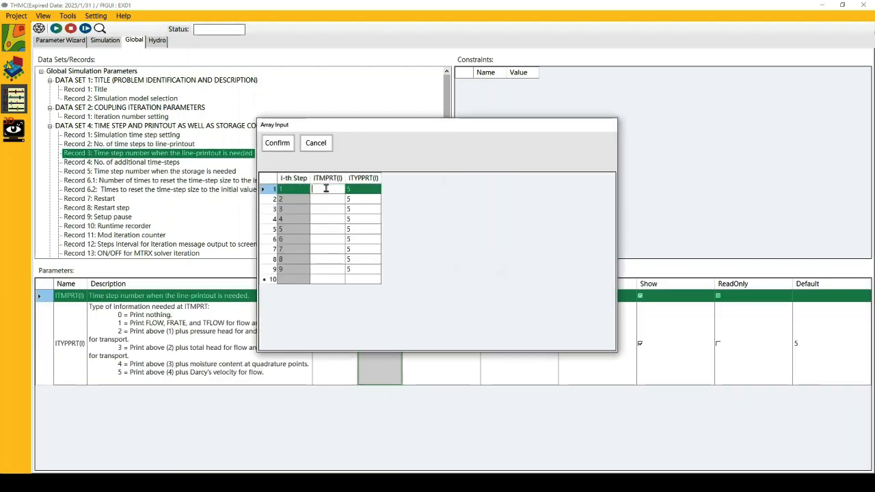
type("1")
key("Return")
type("15")
key("Return")
type("22")
key("Return")
type("39")
key("Return")
type("40")
key("Return")
type("41")
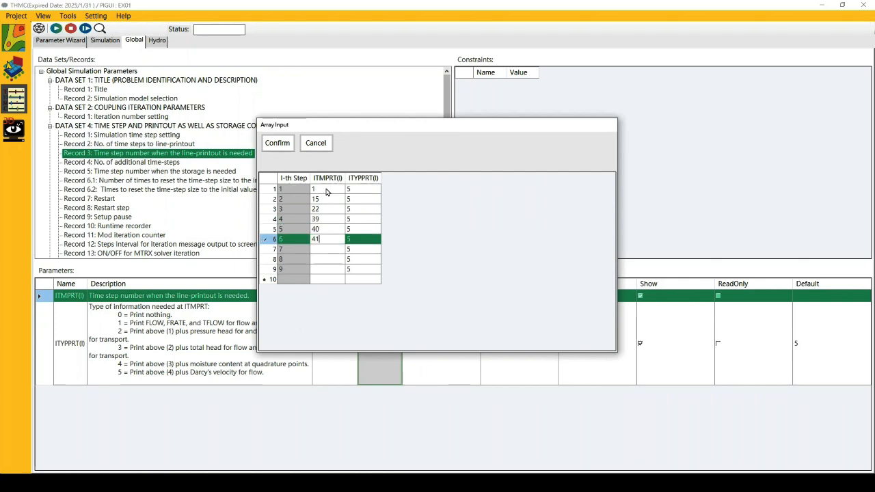
key("Return")
type("42")
key("Return")
type("43")
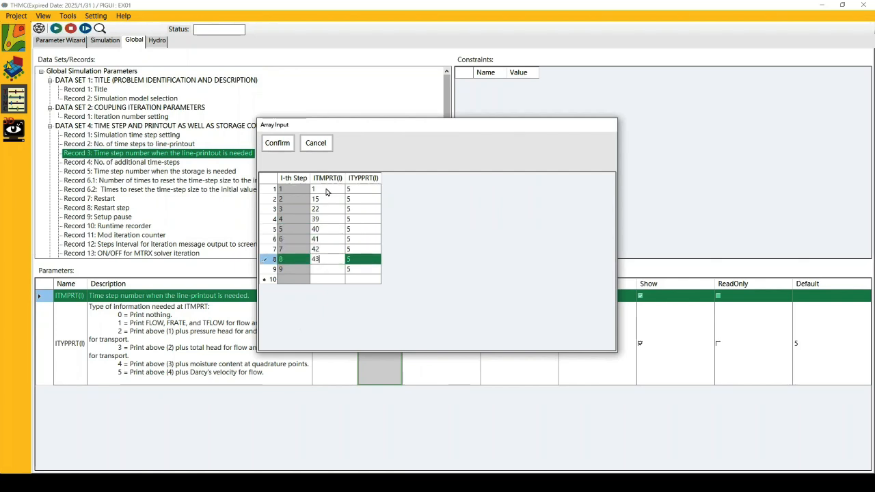
key("Return")
type("44")
key("Return")
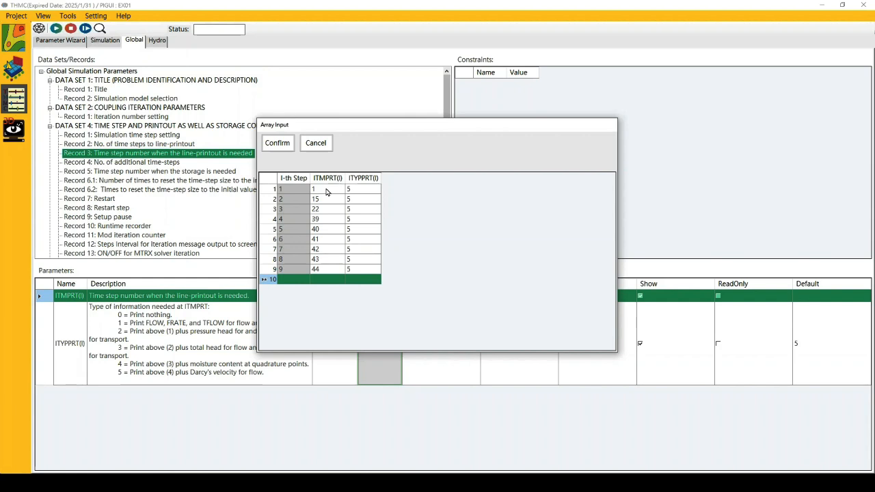
left_click(277, 143)
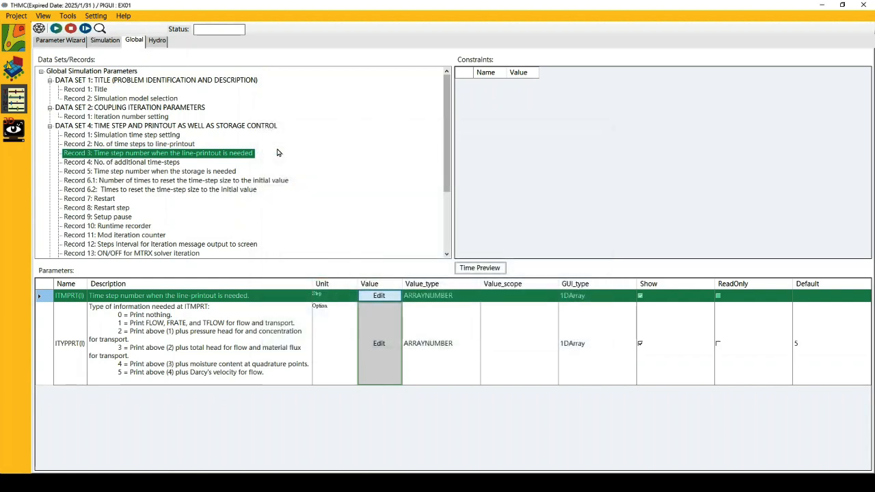
Step: Set the number of time steps to store in the auxiliary storage device (NTISTO) to 45
left_click(128, 162)
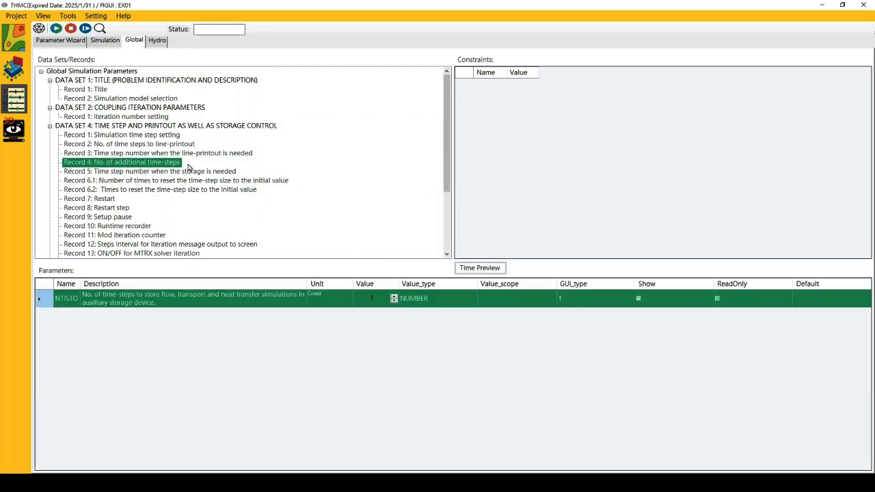
left_click(376, 297)
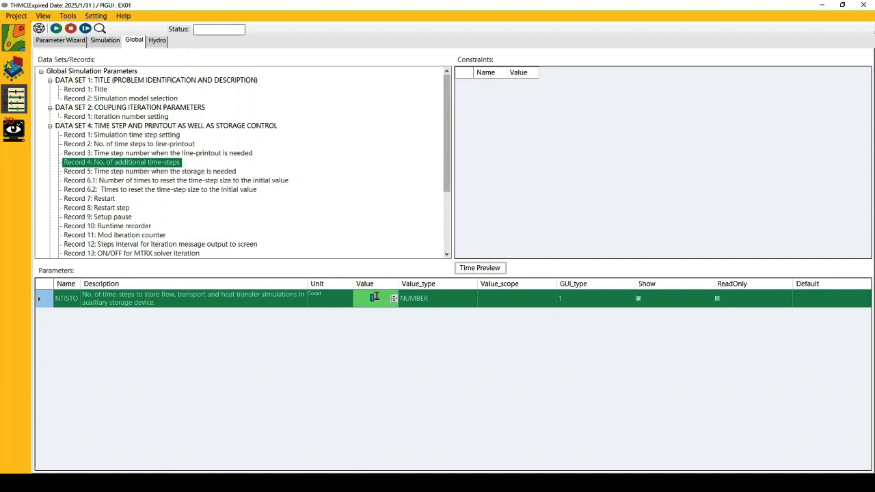
type("45")
key("Return")
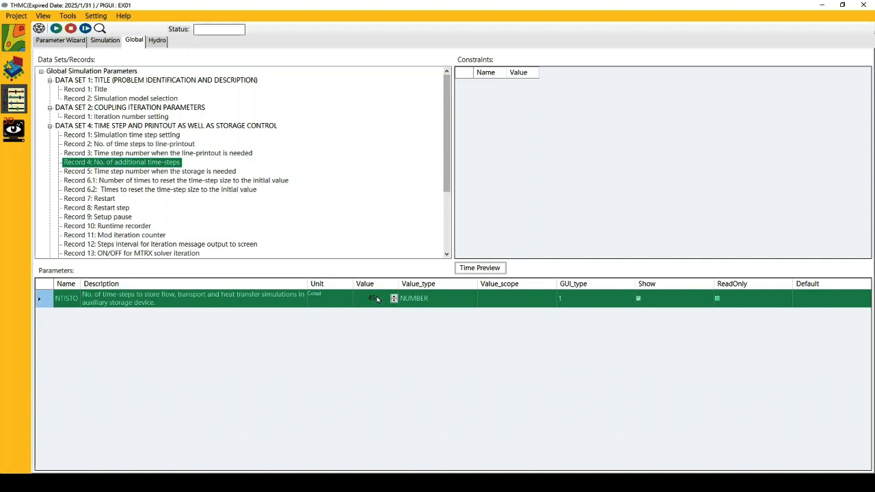
Step: Fill the storage time step array ITMSTO with consecutive step numbers 0 through 44, check the entries and confirm the array
left_click(84, 173)
left_click(375, 295)
left_click(327, 193)
type("0")
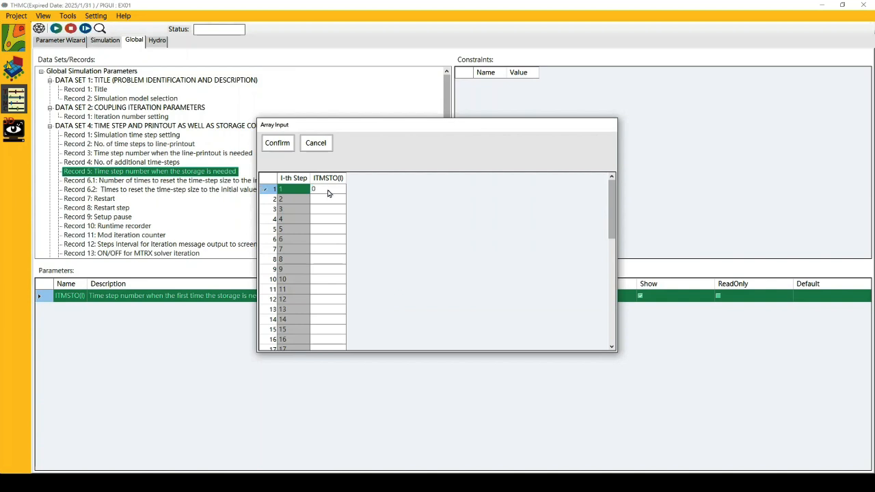
key("Return")
type("1")
key("Return")
type("2")
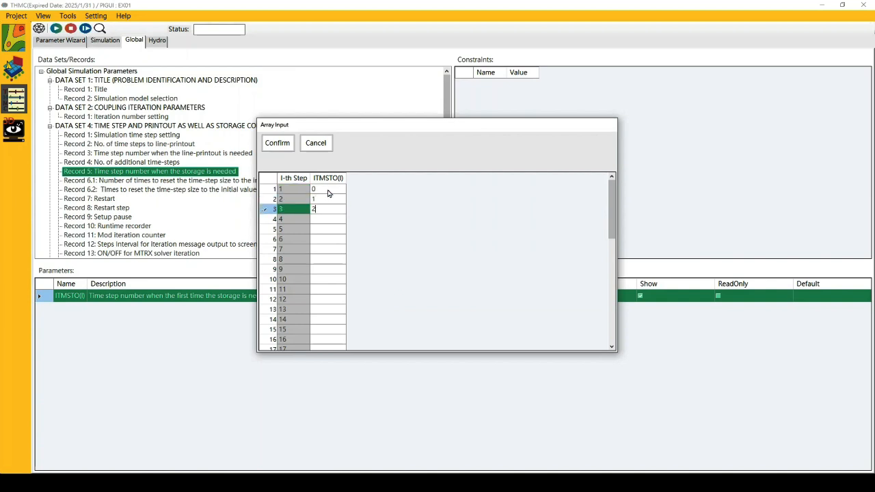
key("Return")
type("3")
key("Return")
type("4")
key("Return")
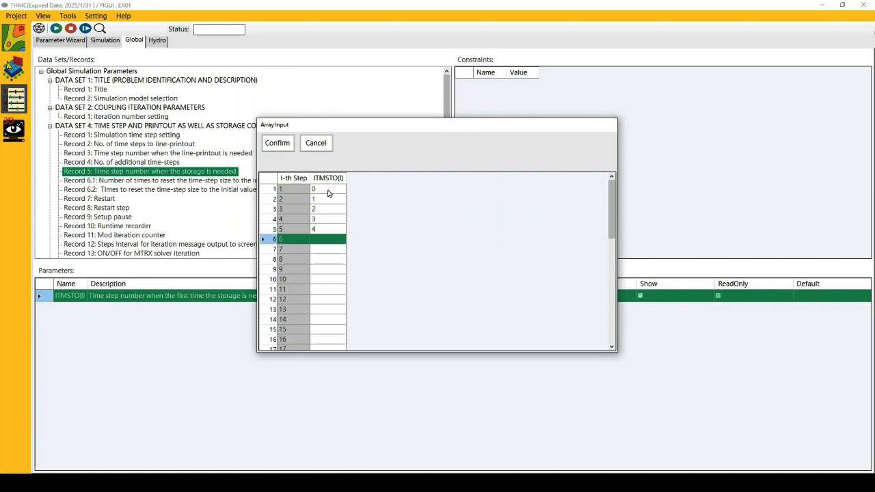
type("5")
key("Return")
type("6")
key("Return")
type("7")
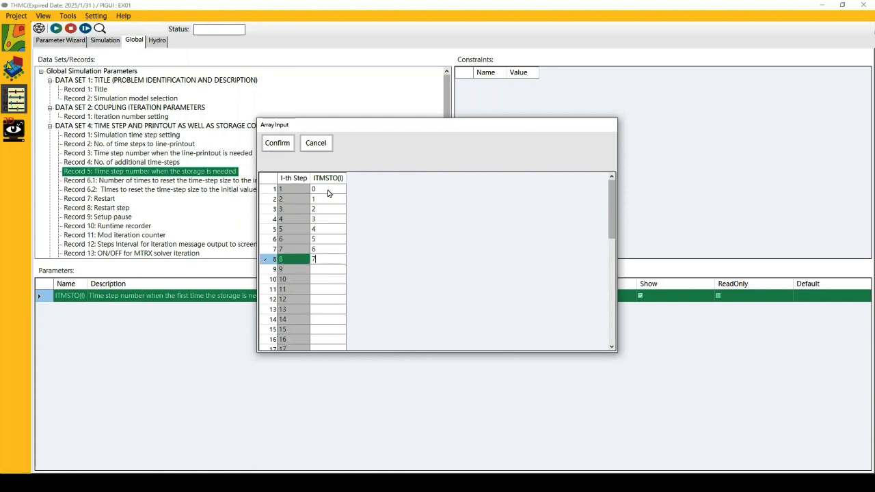
key("Return")
type("8")
key("Return")
type("9")
key("Return")
type("1")
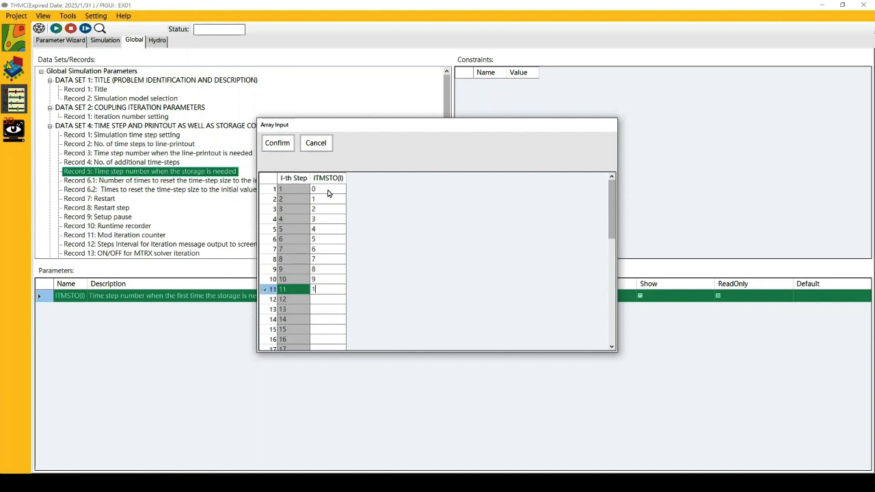
type("0")
key("Return")
type("11")
key("Return")
type("12")
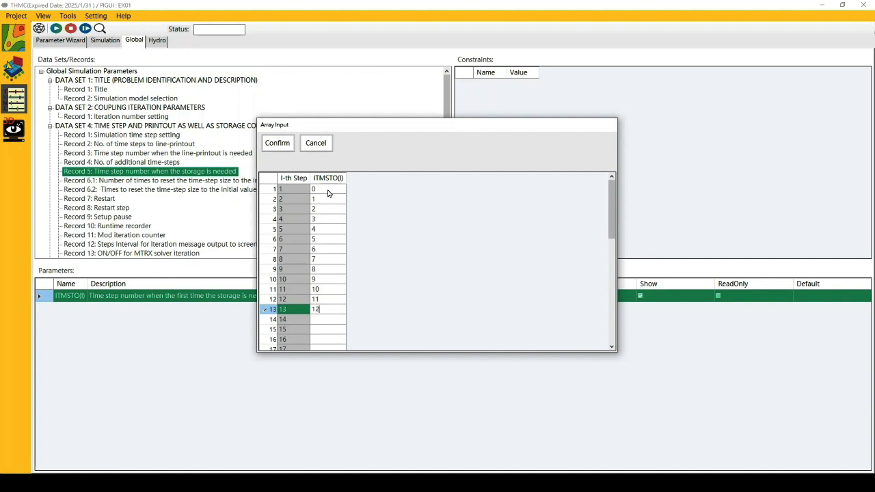
key("Return")
type("13")
key("Return")
type("14")
key("Return")
type("15")
key("Return")
type("16")
key("Return")
type("17")
key("Return")
type("1")
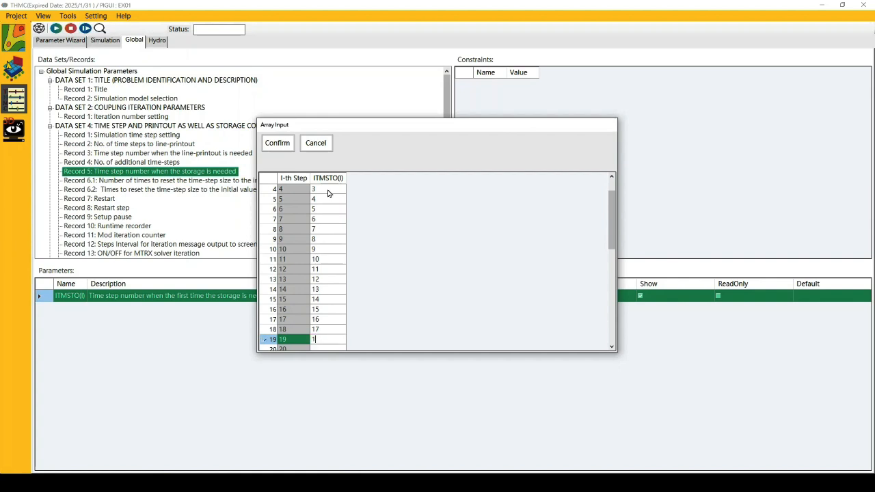
type("8")
key("Return")
type("19")
key("Return")
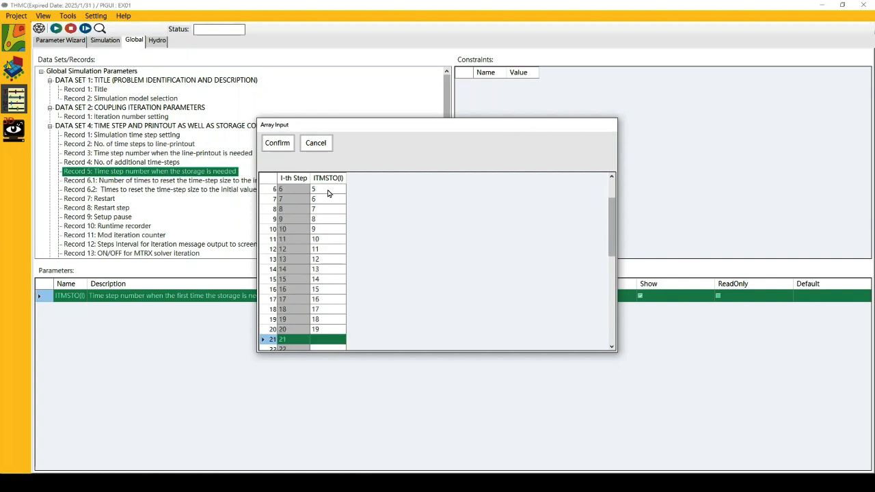
type("20")
key("Return")
type("21")
key("Return")
type("22")
key("Return")
type("23")
key("Return")
type("24")
key("Return")
type("25")
key("Return")
type("26")
key("Return")
type("27")
key("Return")
type("28")
key("Return")
type("29")
key("Return")
type("30")
key("Return")
type("31")
key("Return")
type("32")
key("Return")
type("33")
key("Return")
type("34")
key("Return")
type("25")
key("Return")
type("36")
key("Return")
type("37")
key("Return")
type("38")
key("Return")
type("39")
key("Return")
key("Return")
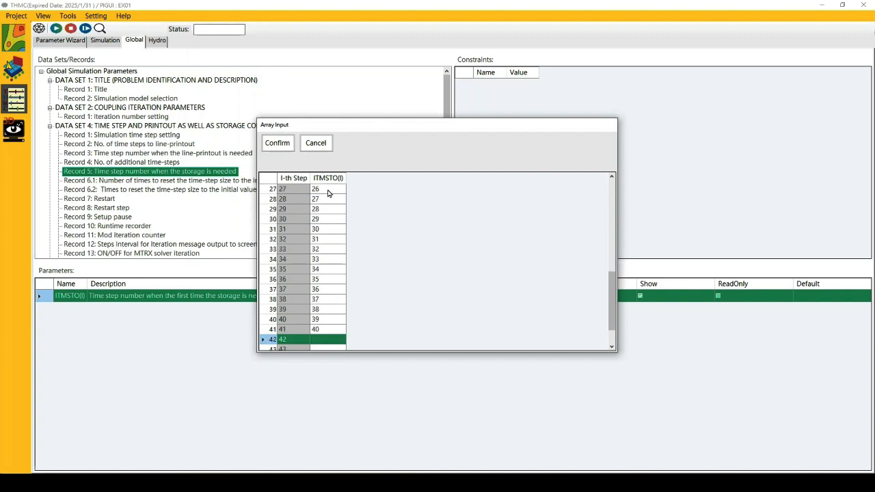
type("41")
key("Return")
type("42")
key("Return")
type("43")
key("Return")
type("44")
key("Return")
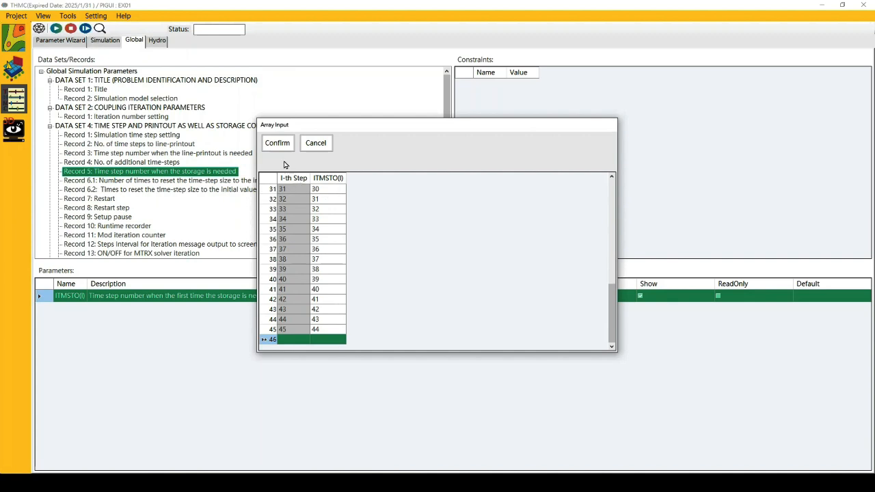
scroll(326, 212, "up", 10)
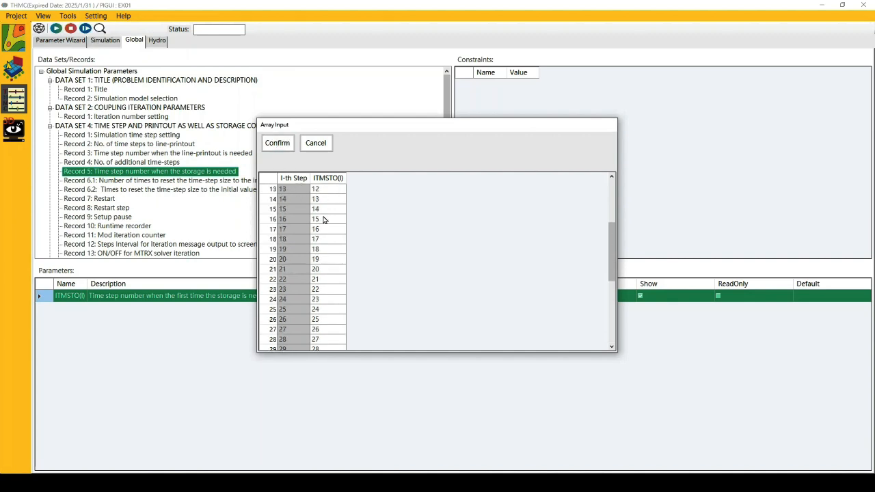
left_click(322, 193)
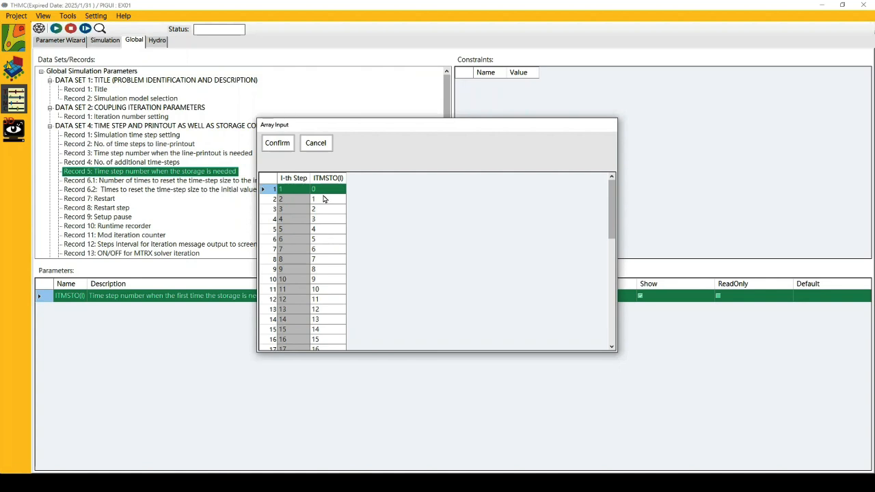
scroll(326, 212, "down", 10)
left_click(331, 333)
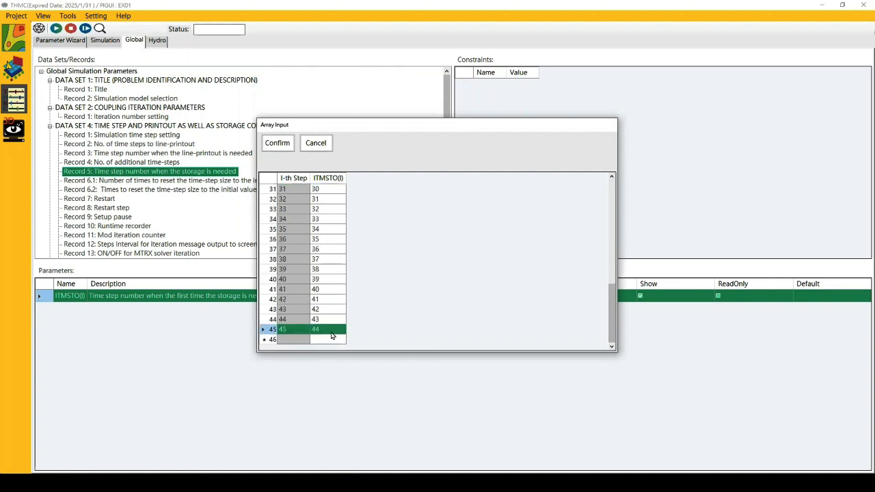
left_click(280, 145)
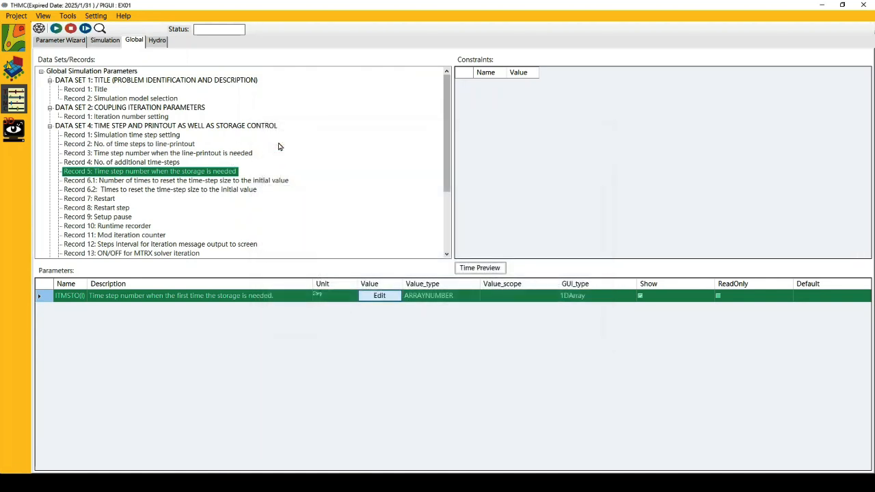
Step: Set the number of times to reset the time-step size to its initial value (NDTCH) to 2
left_click(80, 183)
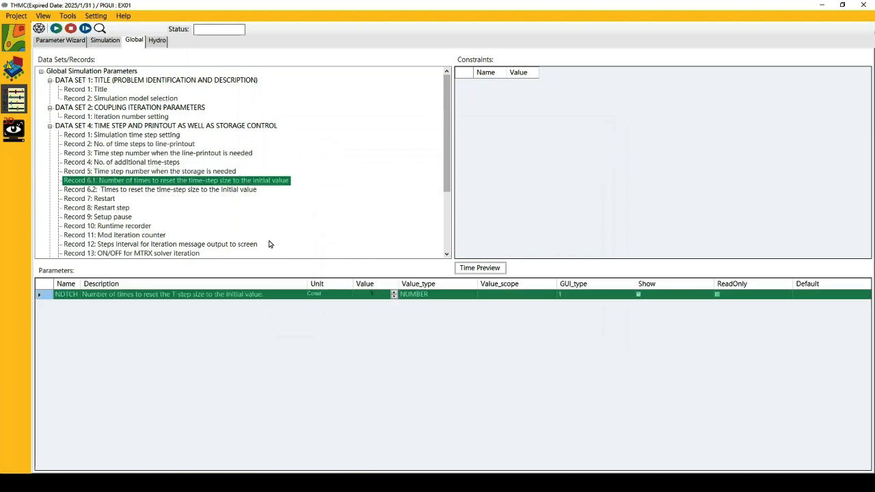
left_click(376, 294)
left_click_drag(375, 291, 356, 294)
type("2")
key("Return")
Step: Add 20 as the second time-step reset time in the TDTCH array, confirm it and refresh the record
left_click(91, 191)
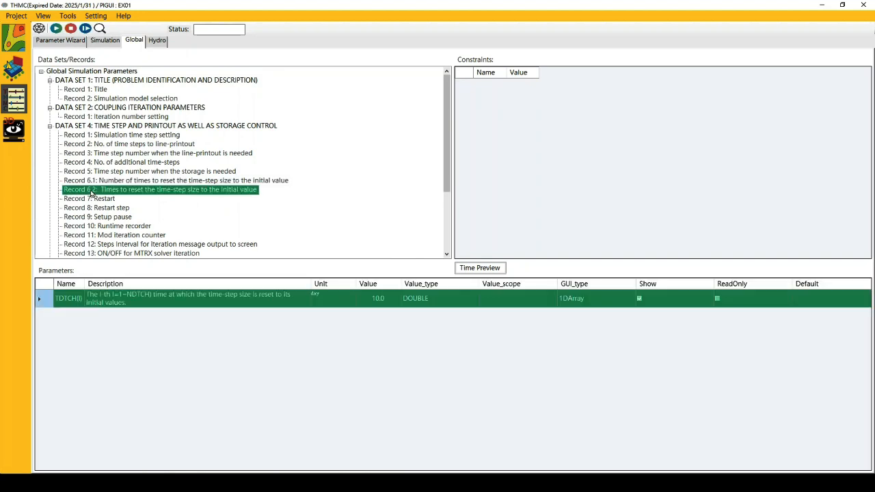
double_click(382, 302)
left_click(332, 201)
left_click(331, 200)
type("20")
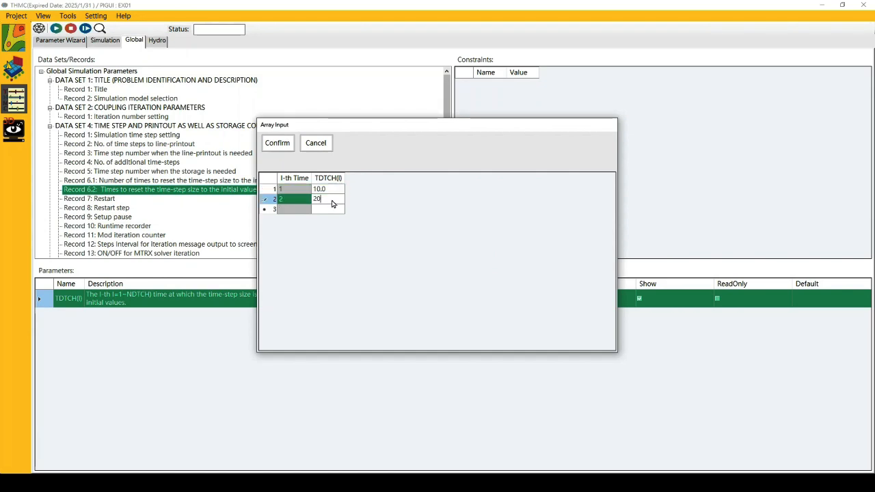
key("Return")
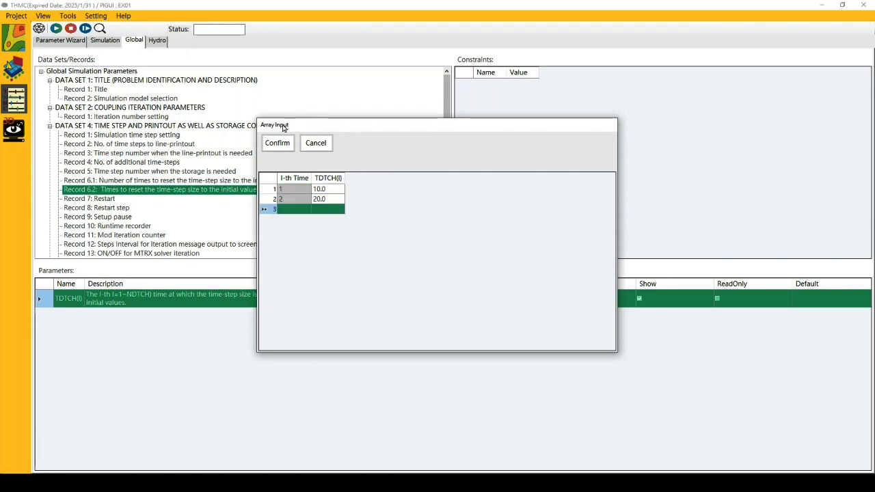
left_click(278, 143)
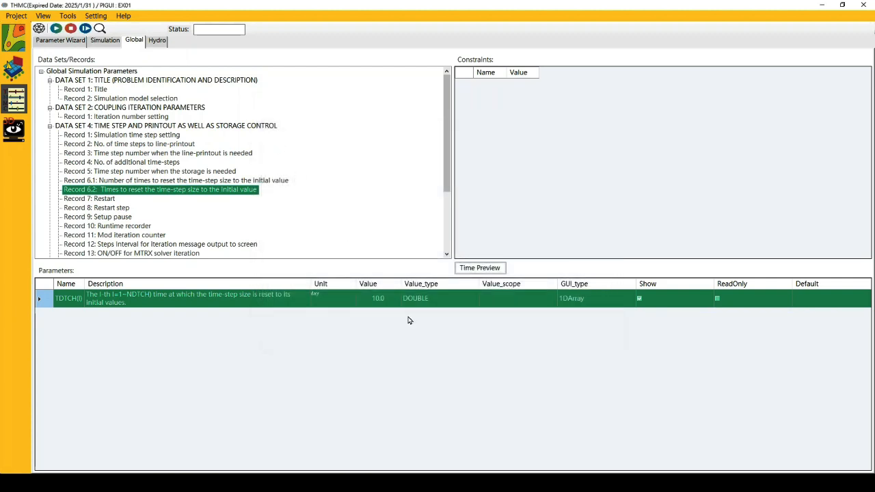
left_click(196, 181)
left_click(199, 193)
Step: Enter 1 as the auto storage step interval (KOUTSTEP_AUTO) in Record 15 of the global parameters
scroll(99, 202, "down", 3)
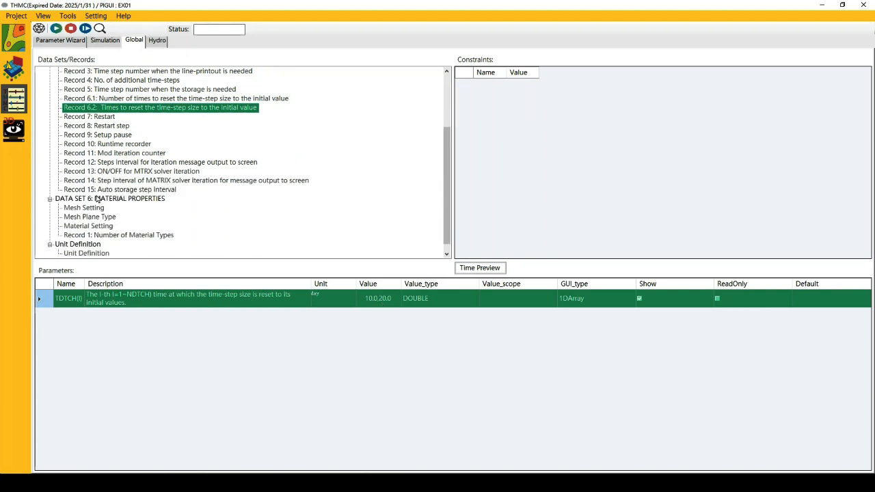
left_click(70, 192)
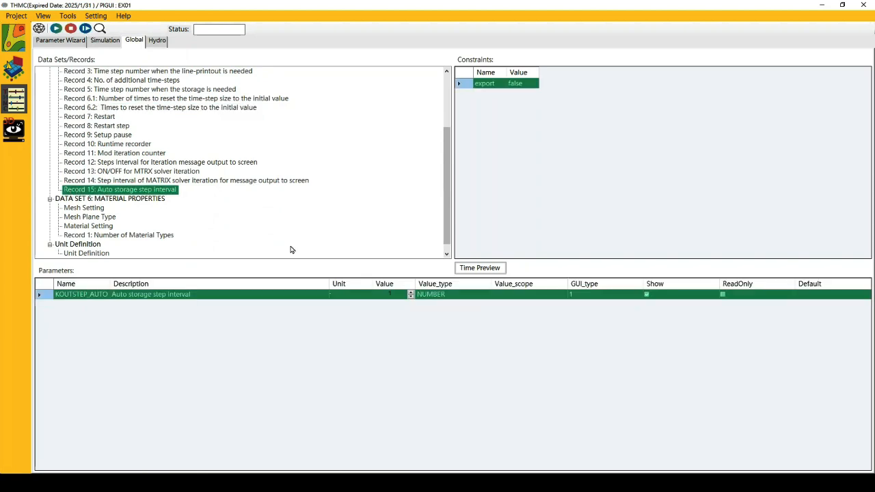
double_click(388, 296)
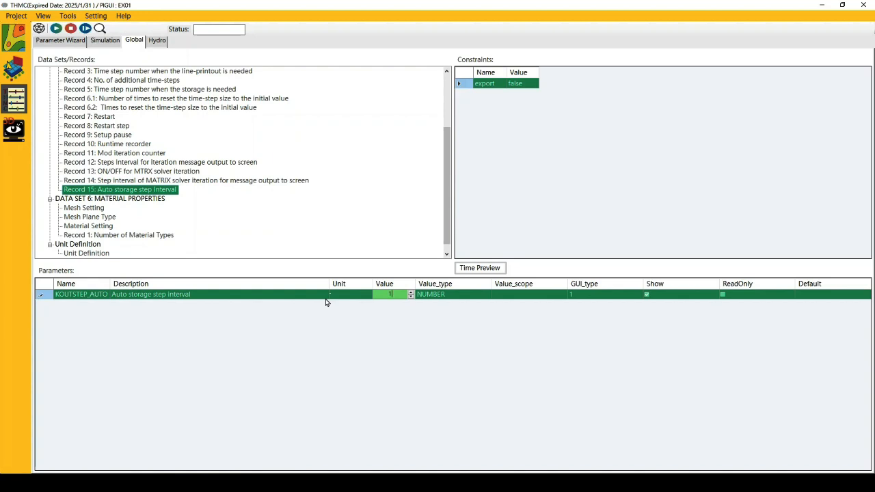
key("Return")
Step: In the hydrological Flow Record 4, set gravity term control KGRAV to 1 and matrix solution indicator IPNTSF to 0
left_click(157, 40)
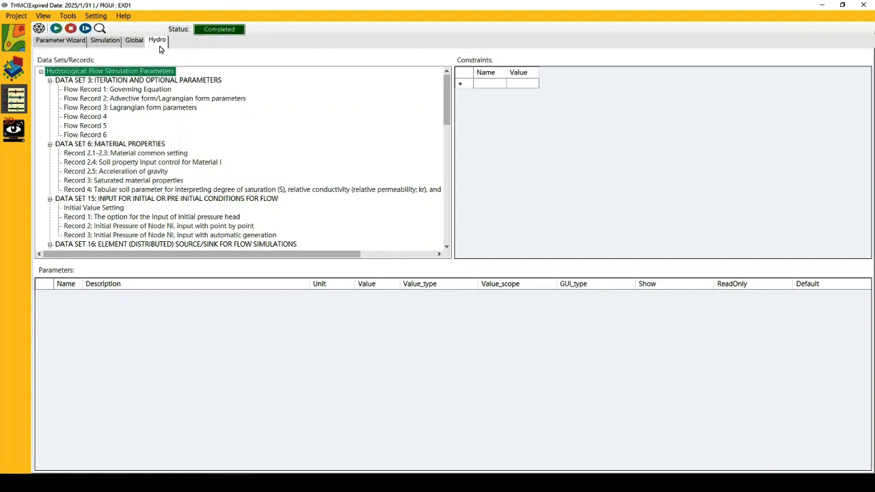
left_click(88, 120)
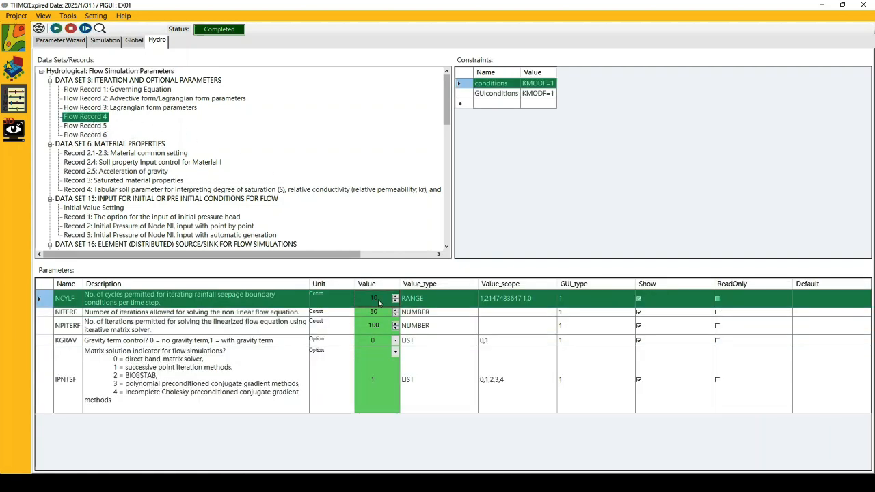
left_click(395, 342)
left_click(396, 342)
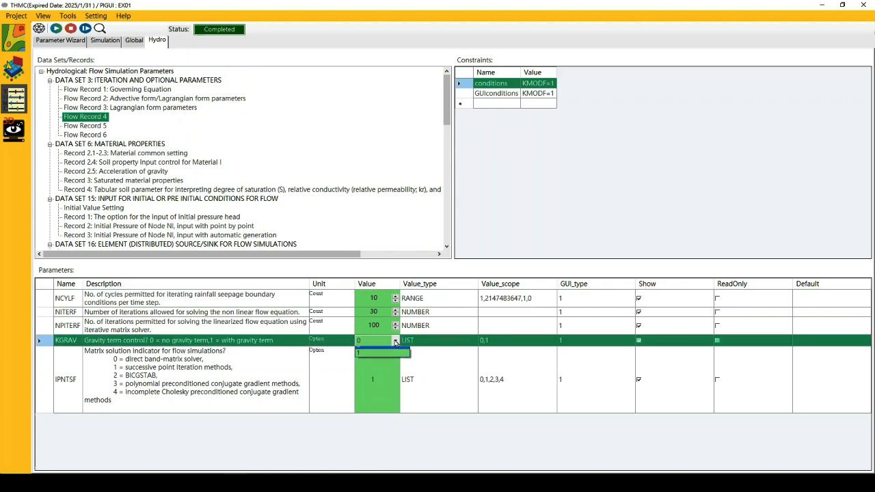
left_click(391, 360)
left_click(396, 353)
left_click(396, 353)
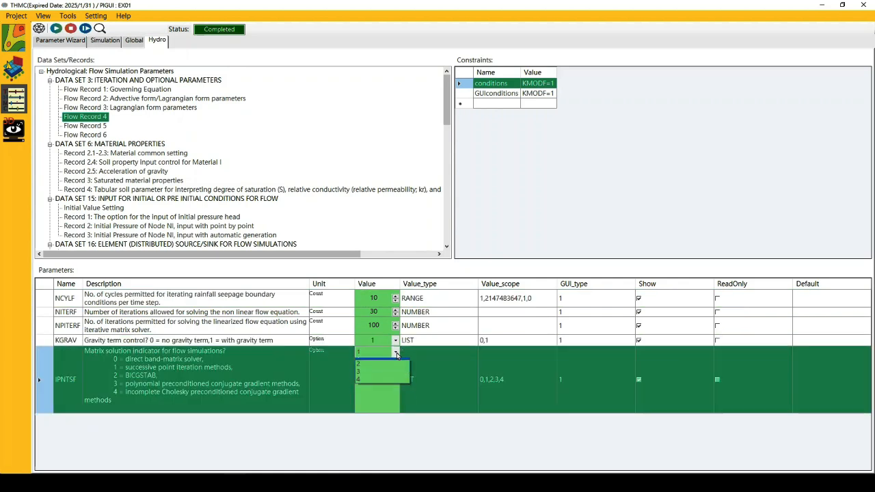
left_click(375, 360)
Step: Set the rainfall seepage boundary cycles (NCYLF) and the nonlinear flow equation iterations (NITERF) both to 20
left_click(381, 298)
left_click(381, 298)
type("20")
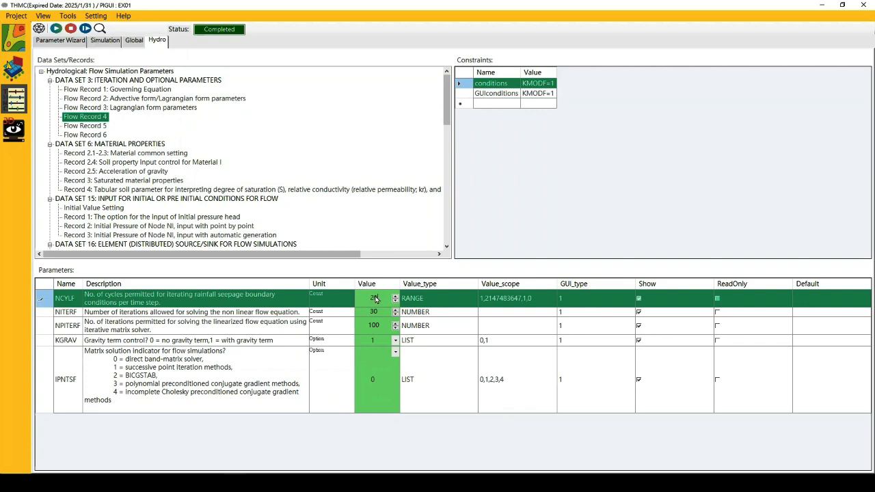
left_click(385, 311)
left_click(384, 311)
type("20")
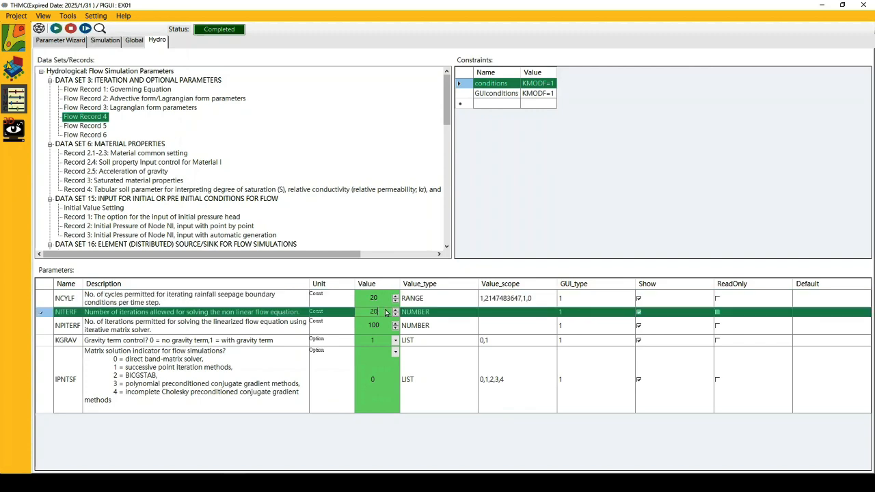
key("Return")
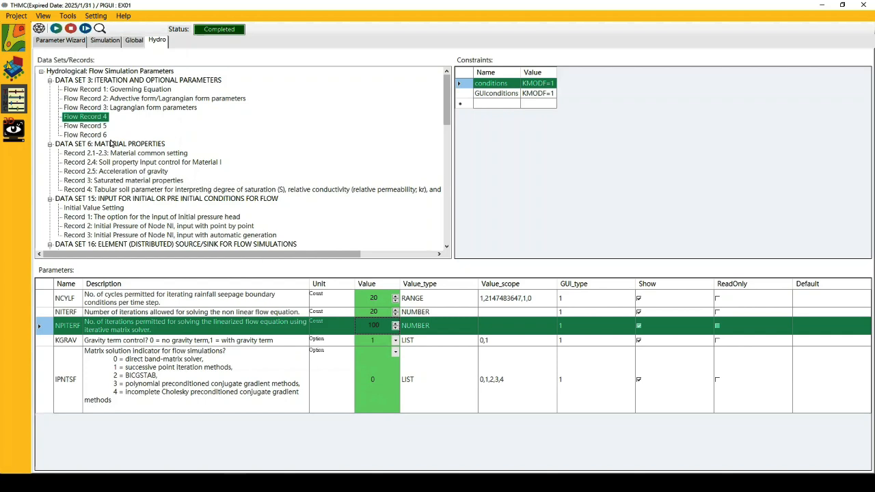
Step: In Flow Record 6, set the steady-state and transient-state convergence criteria, TOLAF and TOLBF, to 0.02
left_click(96, 136)
left_click(381, 295)
left_click(380, 295)
double_click(381, 295)
type("0.02")
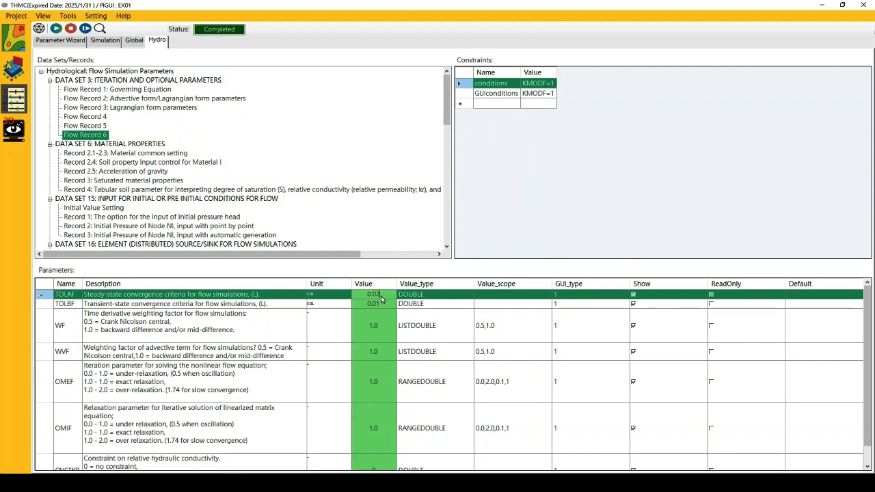
key("Return")
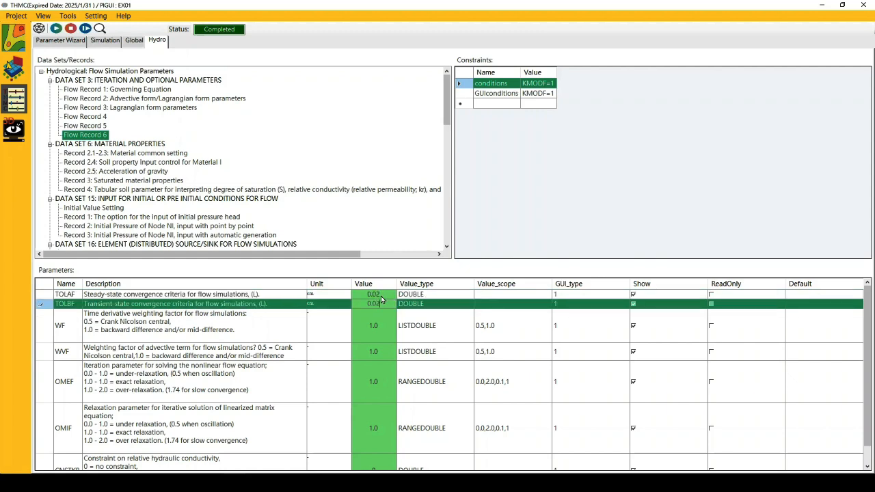
key("Return")
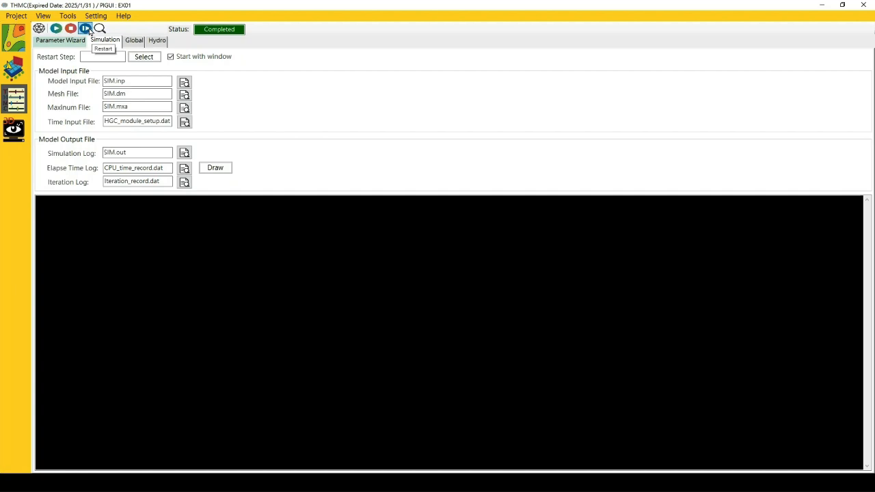
Step: Run the simulation in a console window without choosing a restart step, and review the solver output for the final time steps
left_click(151, 59)
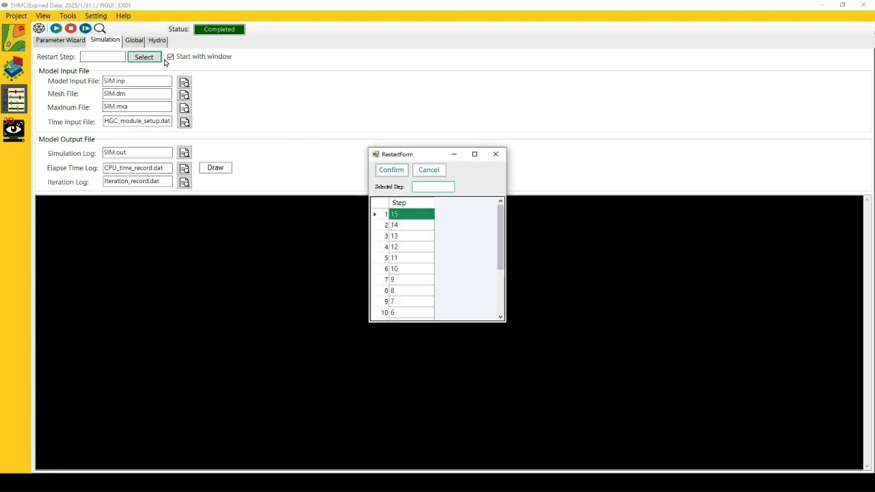
left_click(431, 175)
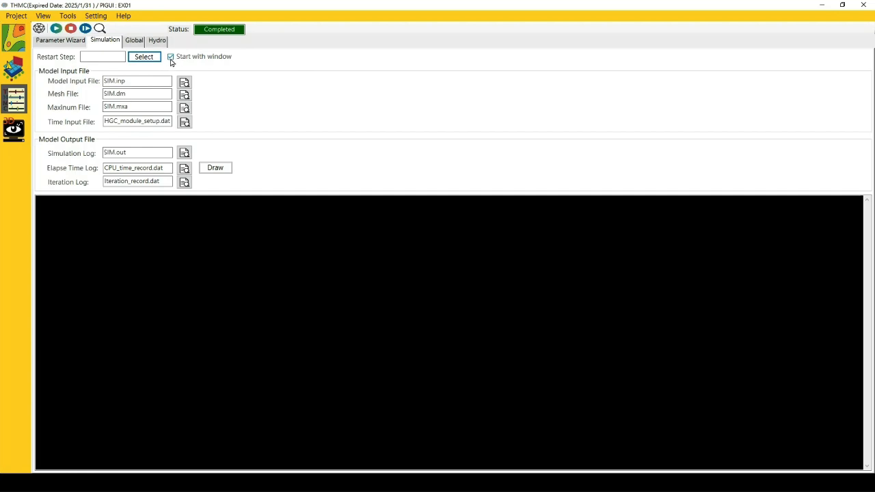
left_click(56, 30)
key("Return")
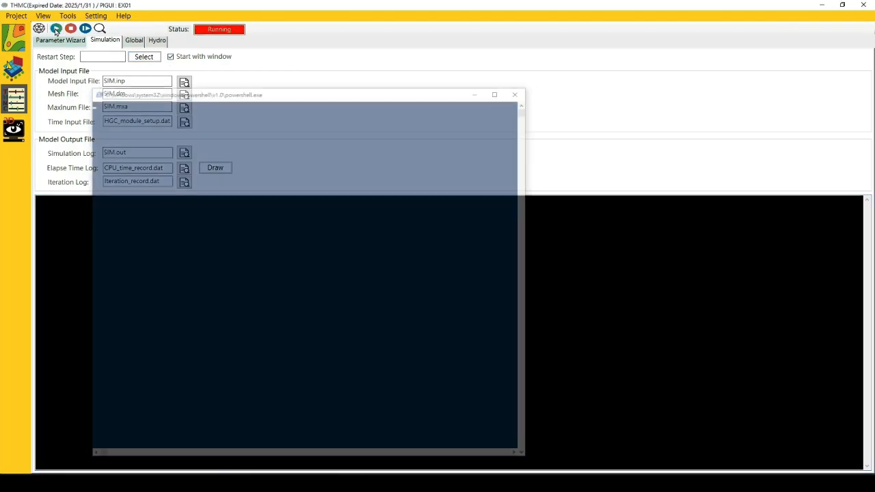
left_click_drag(223, 91, 515, 41)
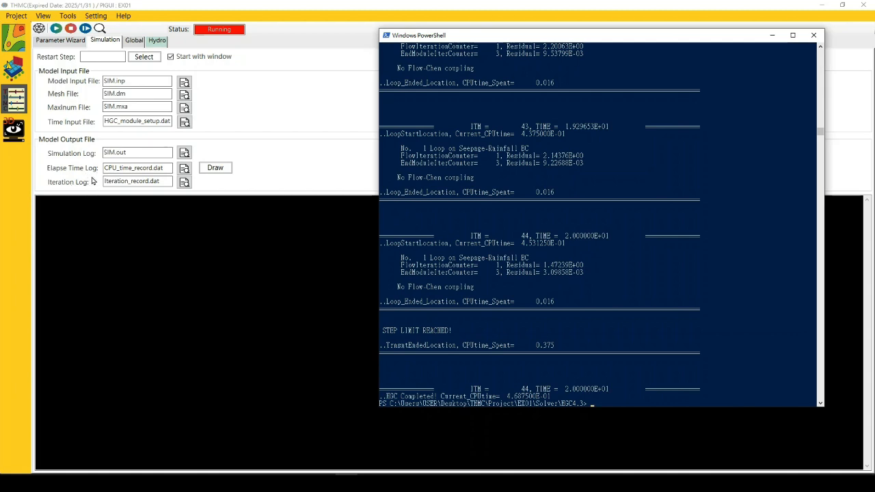
scroll(506, 154, "up", 6)
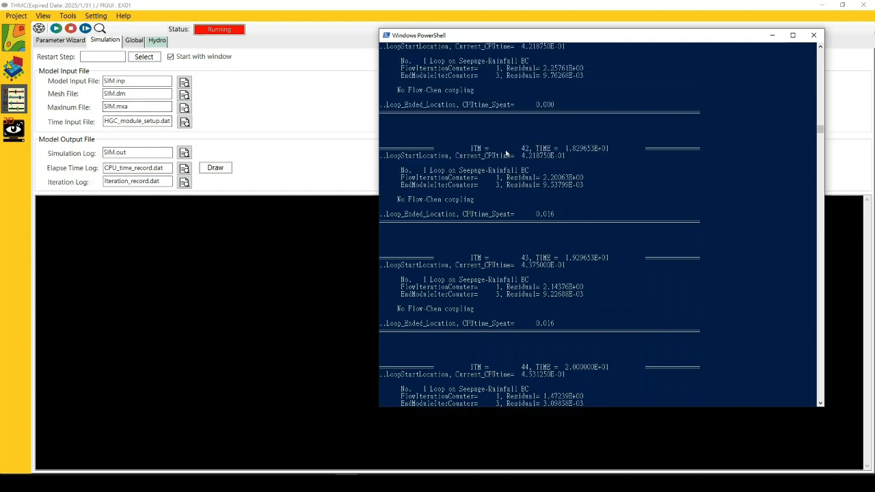
scroll(506, 154, "down", 14)
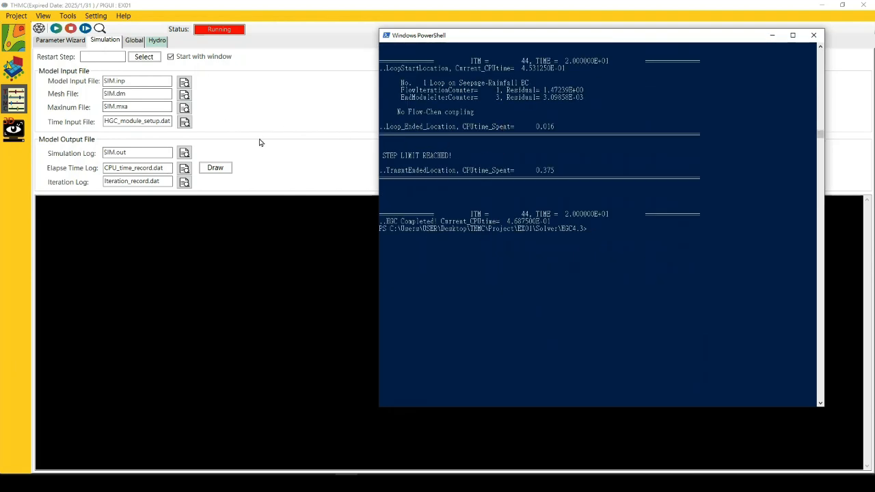
left_click(43, 15)
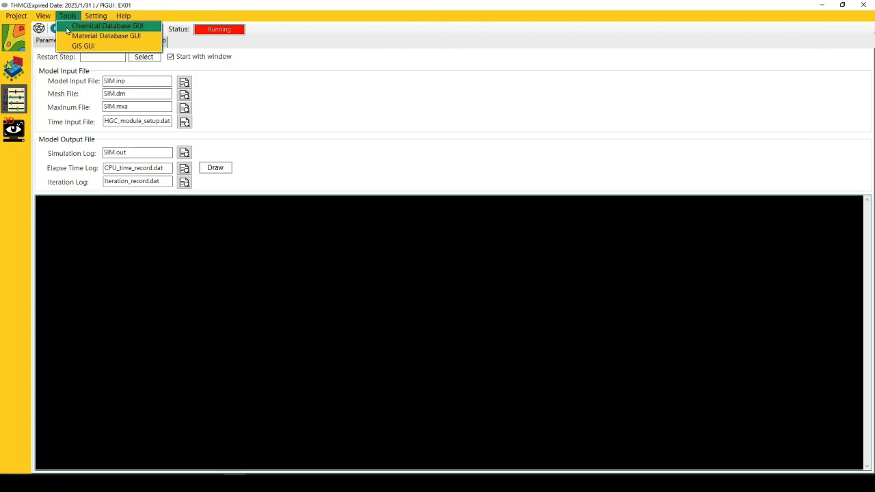
Step: Close the PowerShell solver window once the EX01 simulation run has completed
left_click(45, 14)
left_click(57, 39)
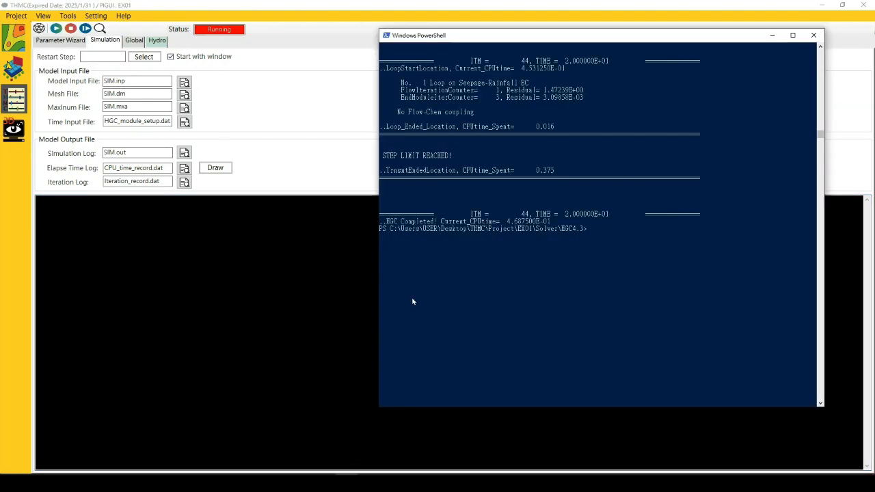
left_click(813, 34)
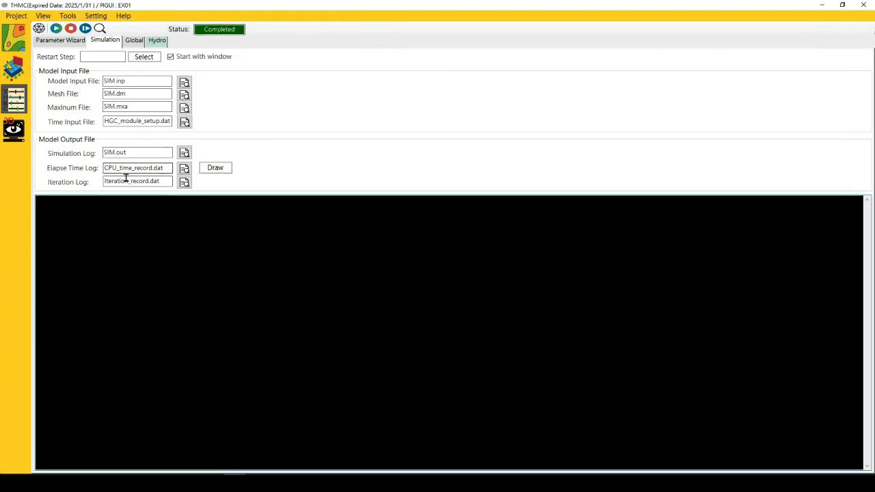
Step: Plot the elapse time log, view the accumulated time chart, and close the plot window
left_click(218, 171)
left_click_drag(245, 106, 392, 100)
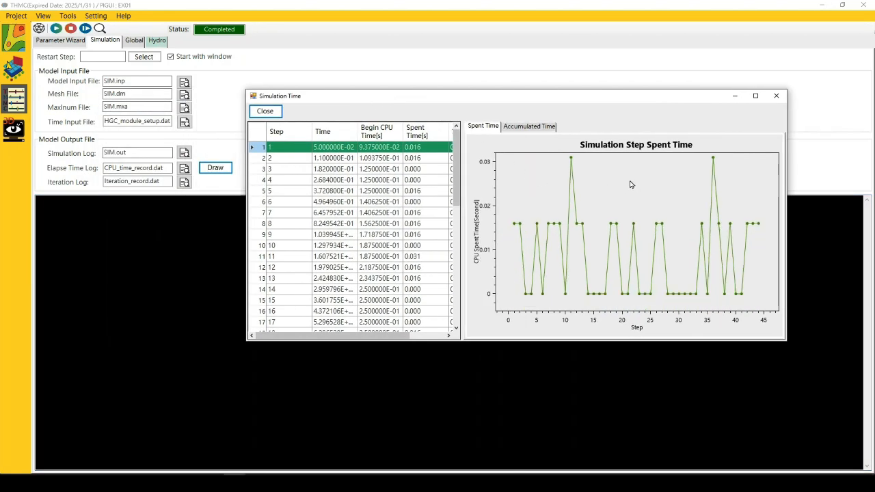
left_click(538, 127)
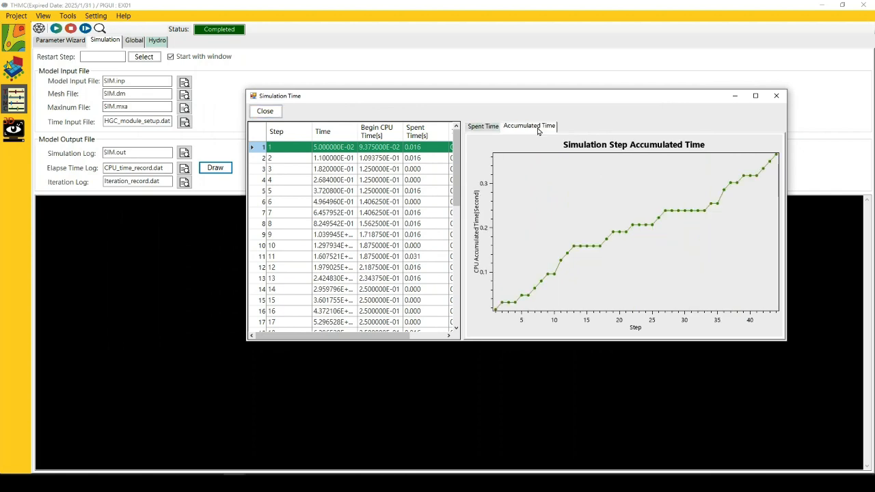
left_click(778, 96)
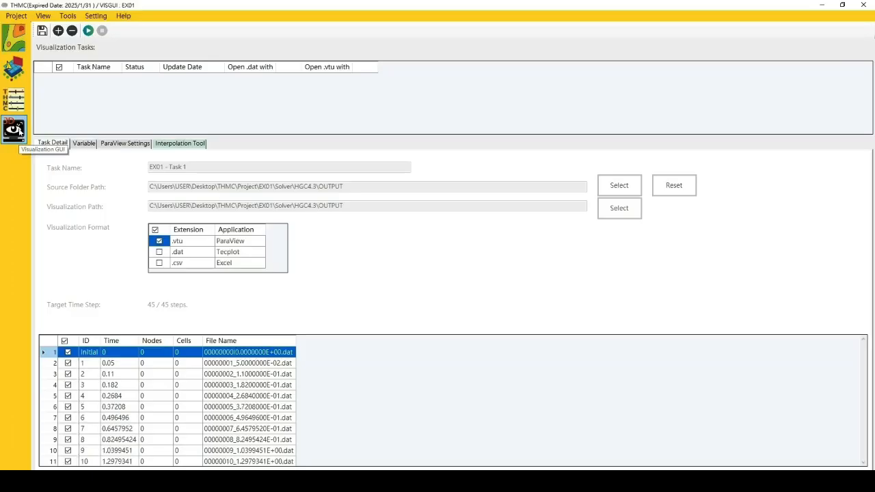
Step: Add and run the EX01 - Task 1 visualization task in .vtu format, and open its output in ParaView
left_click(59, 31)
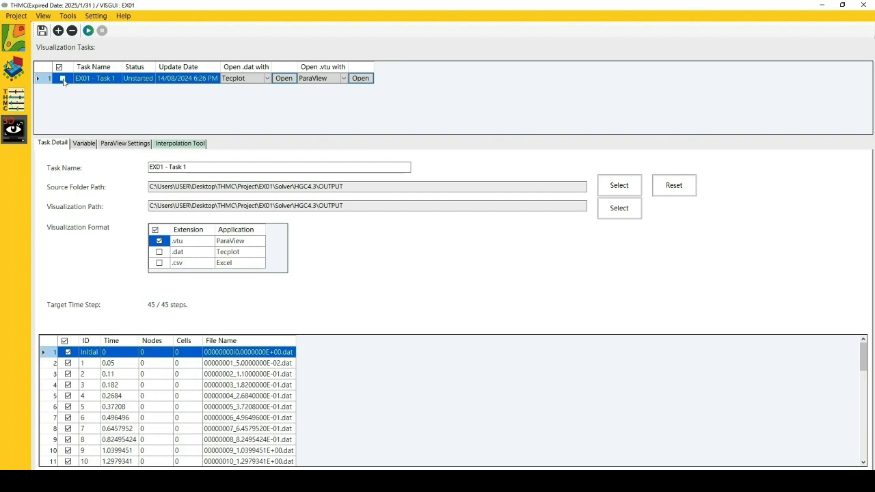
left_click(88, 32)
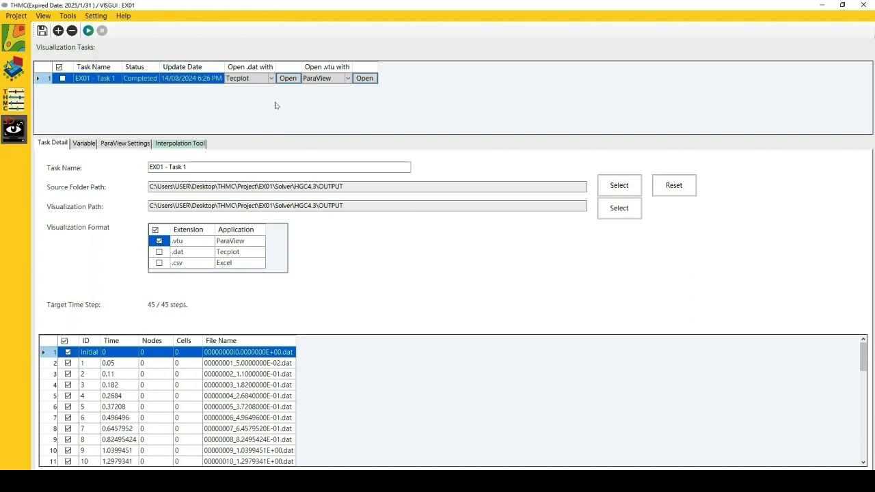
left_click(373, 80)
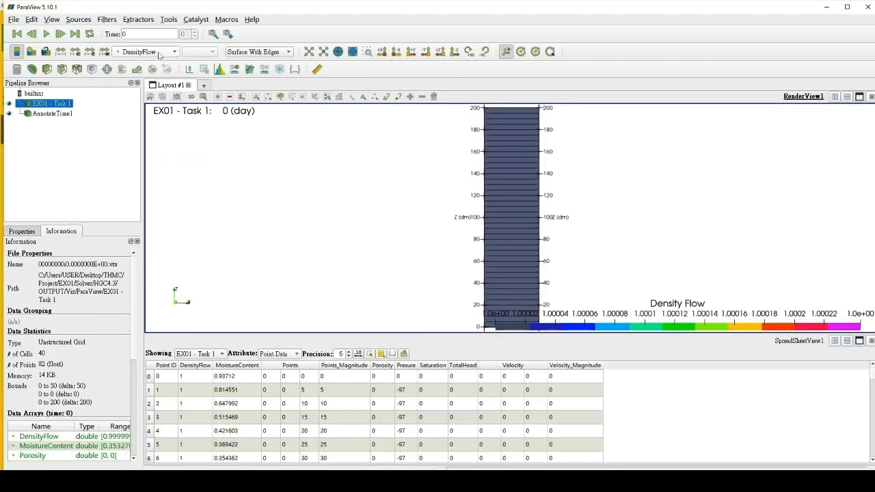
Step: Color the EX01 - Task 1 column by Presure and play the animation through its time steps
scroll(350, 175, "down", 3)
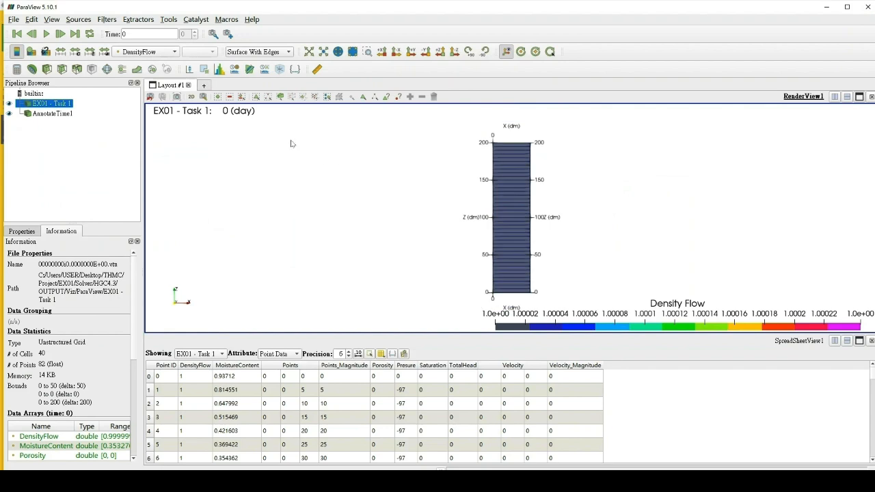
left_click(172, 51)
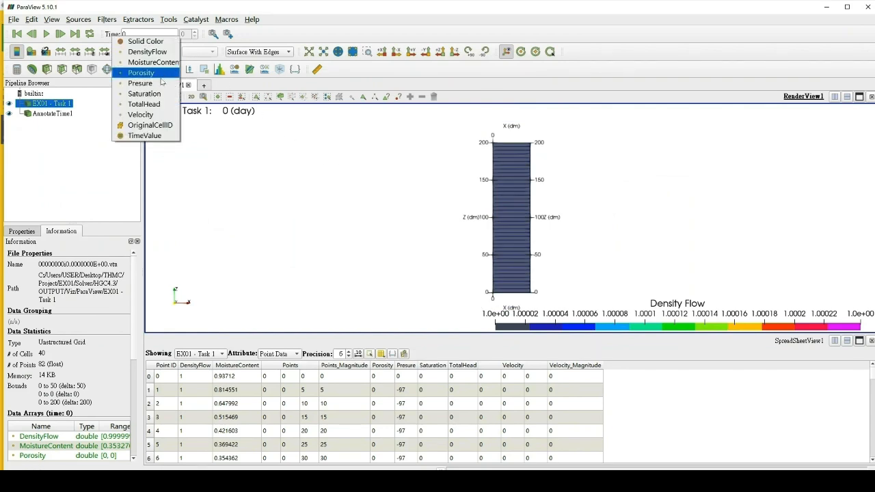
left_click(162, 83)
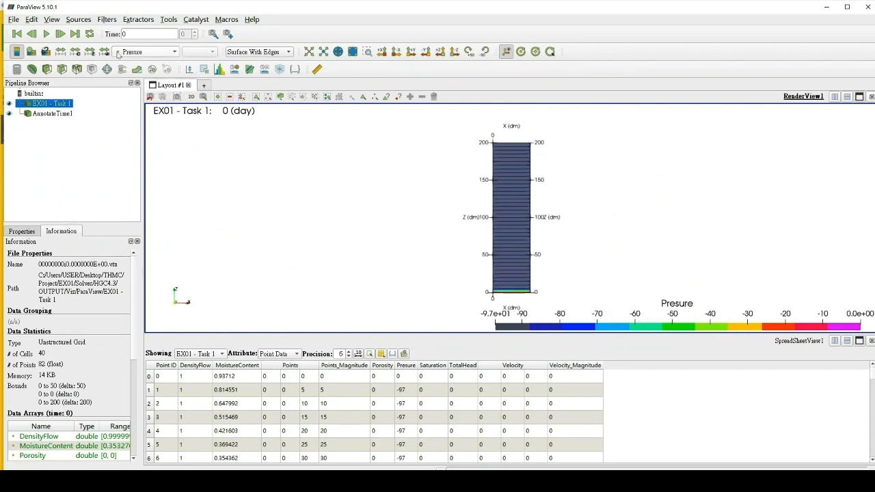
left_click(46, 34)
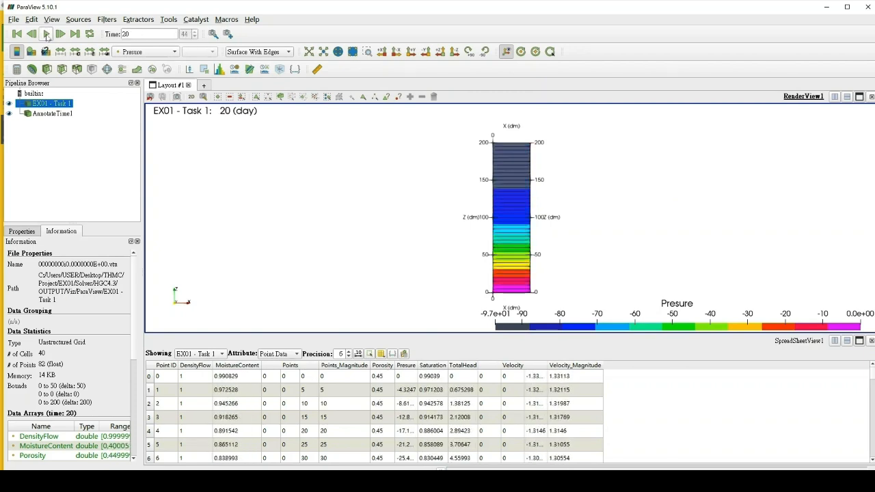
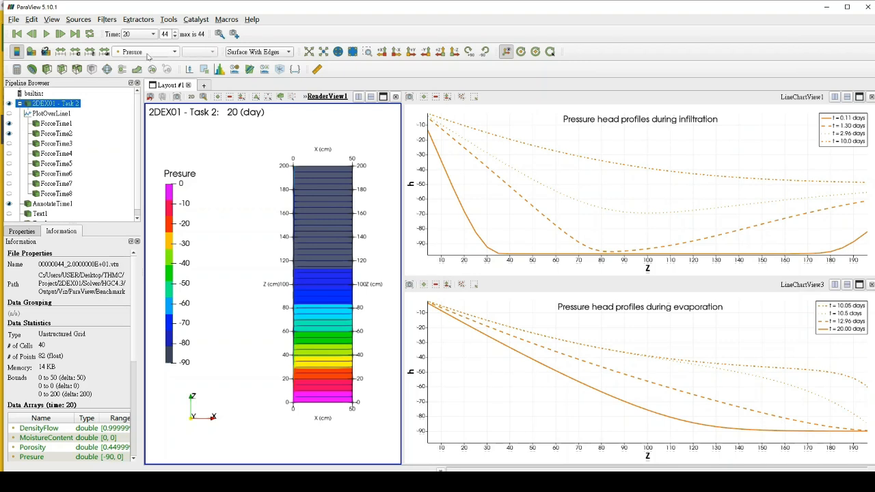
Step: Examine the 2DEX01 - Task 2 pressure field at times 1.29793, 0.182 and 0, and play the full animation
left_click(148, 55)
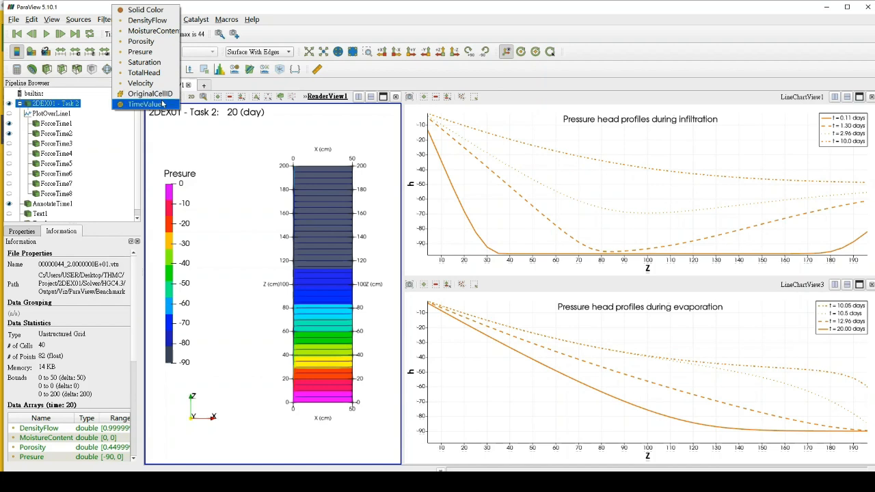
left_click(151, 55)
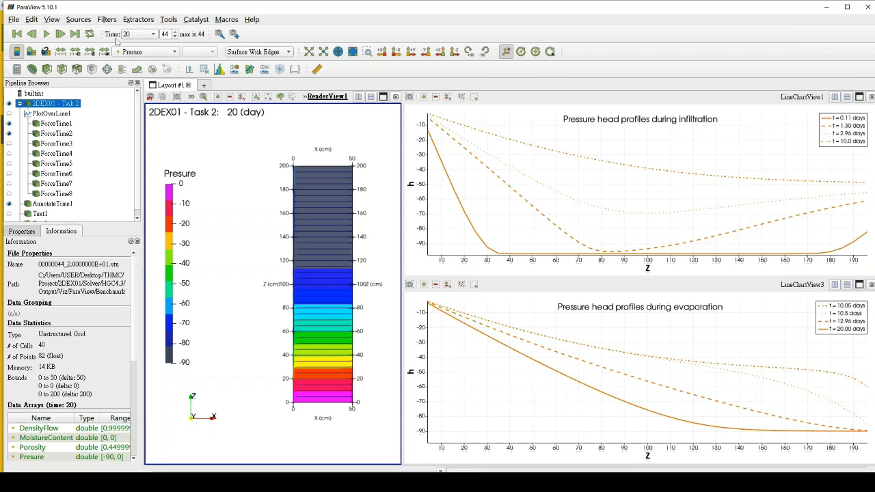
left_click(154, 37)
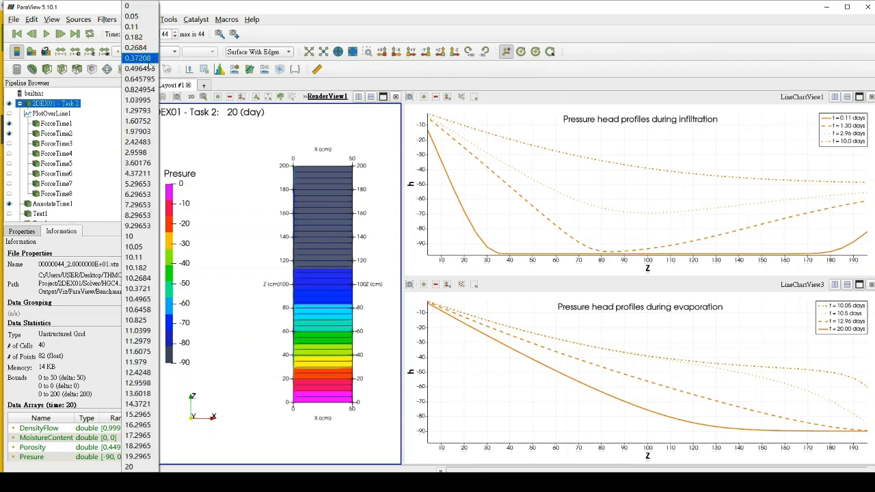
left_click(149, 111)
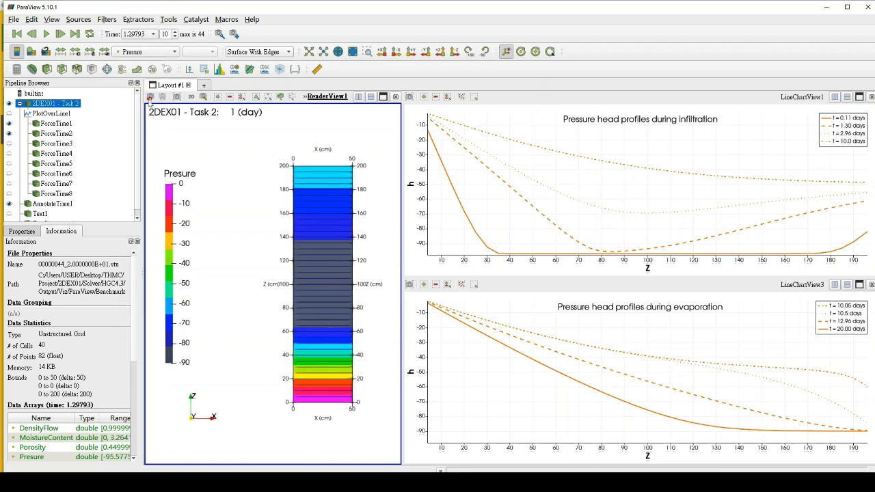
left_click(154, 35)
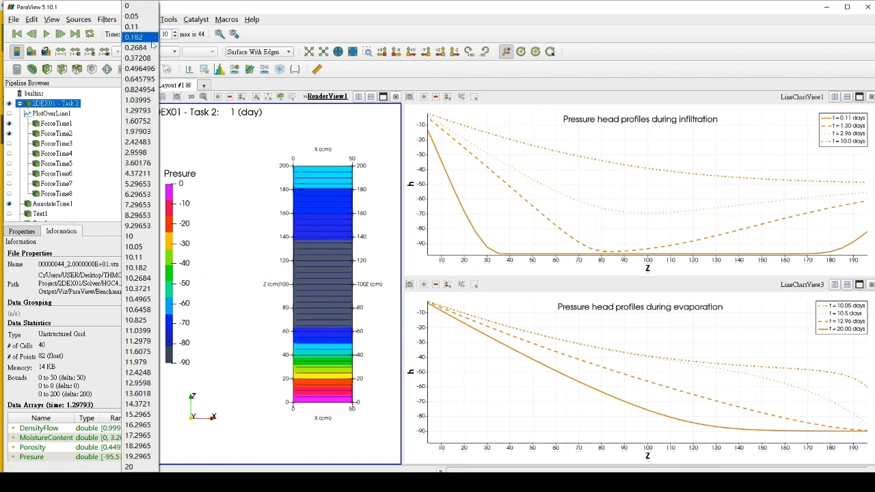
left_click(153, 43)
left_click(153, 35)
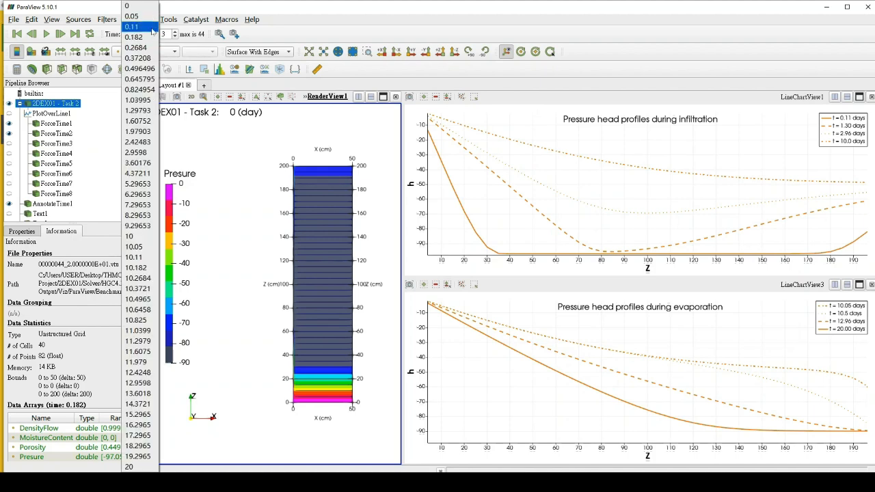
left_click(148, 9)
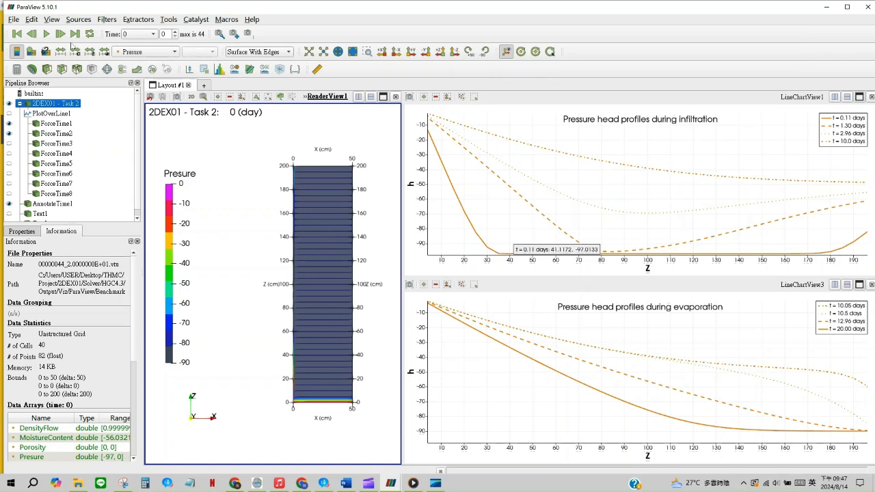
left_click(46, 34)
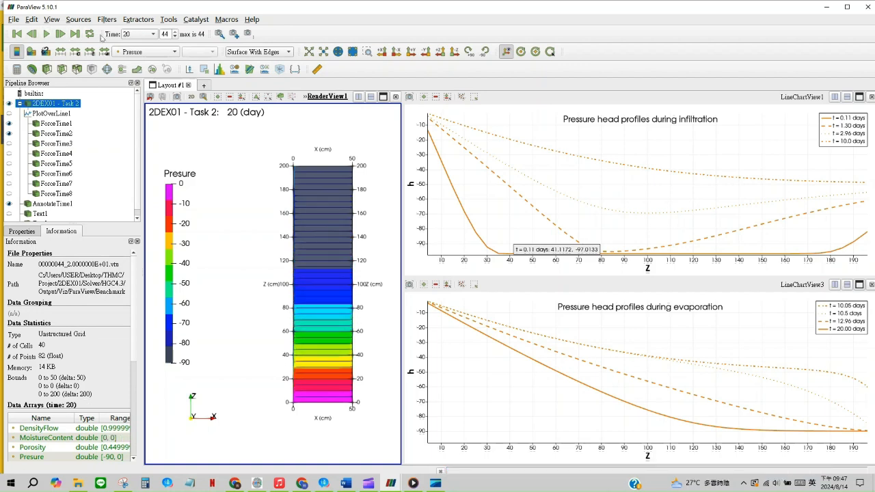
Step: Color the 2DEX01 - Task 2 column by TotalHead and play the animation over all time steps
left_click(175, 52)
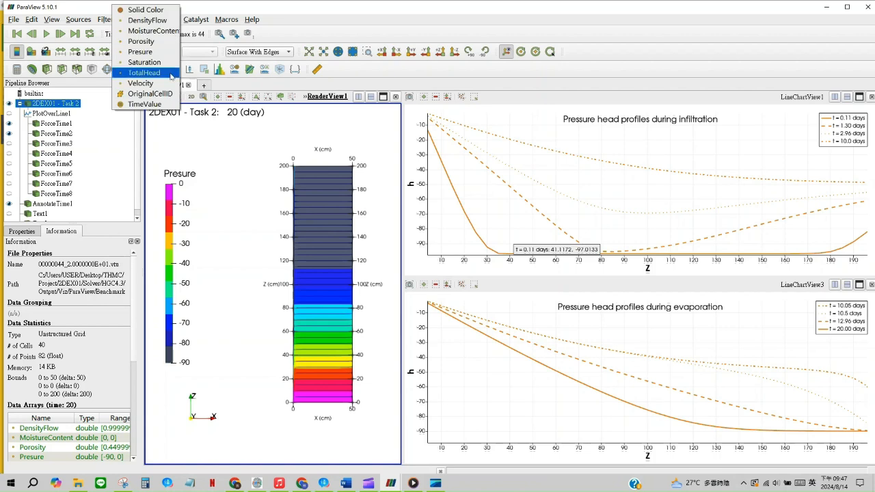
left_click(171, 74)
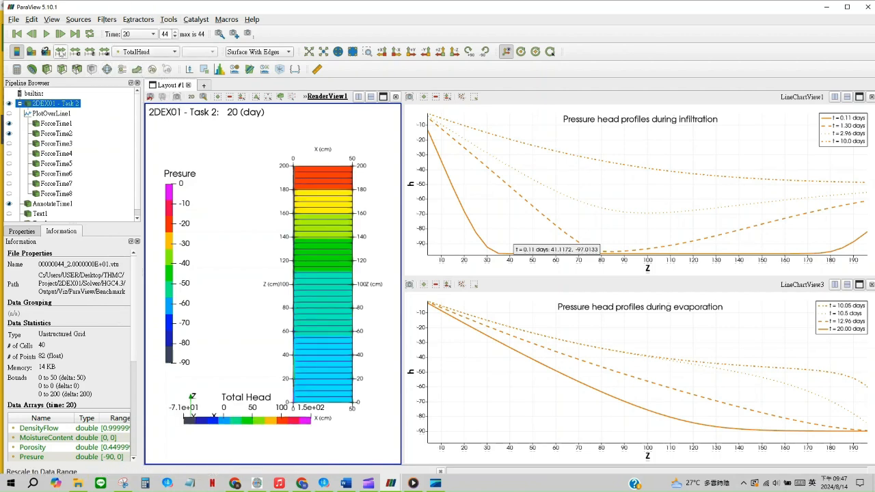
left_click(46, 34)
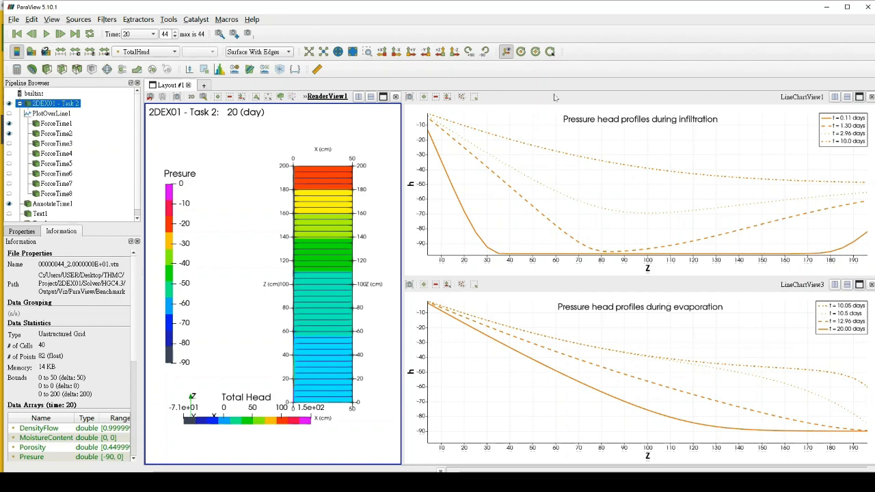
Step: Examine the pressure head profile charts for infiltration and evaporation
left_click(749, 150)
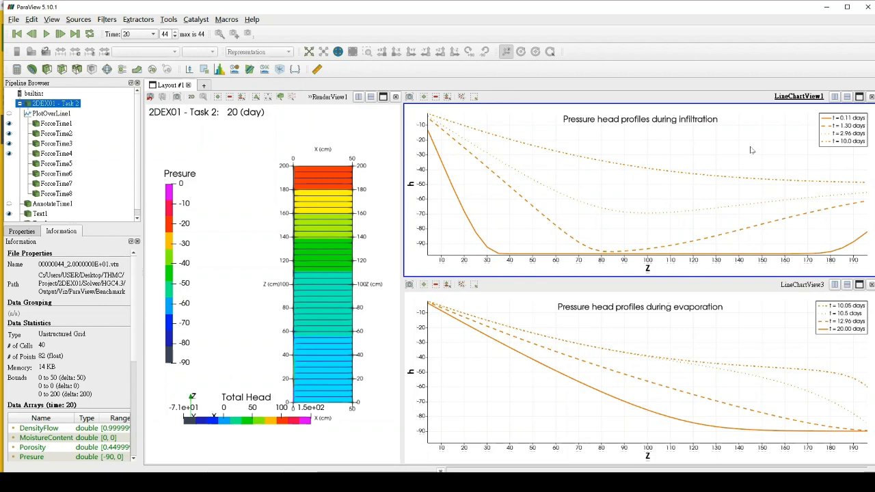
left_click(769, 306)
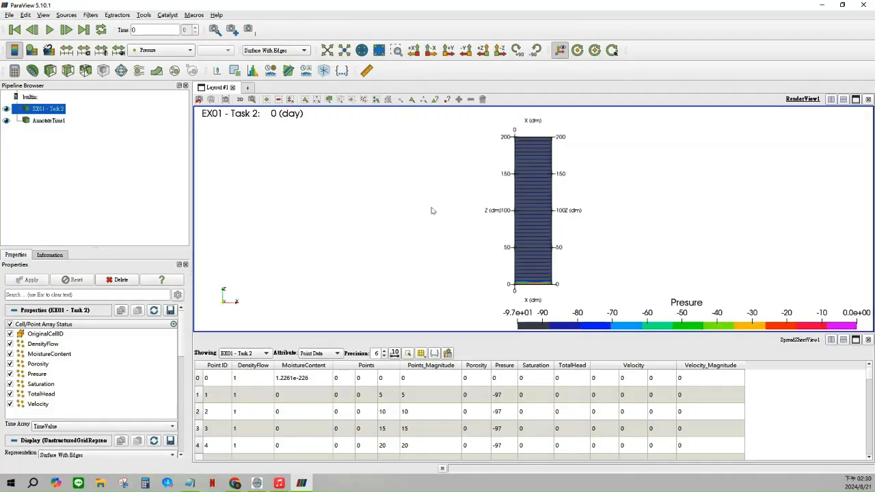
Step: Create a Plot Over Line for EX01 - Task 2 along the Z axis through the column's center
left_click(287, 71)
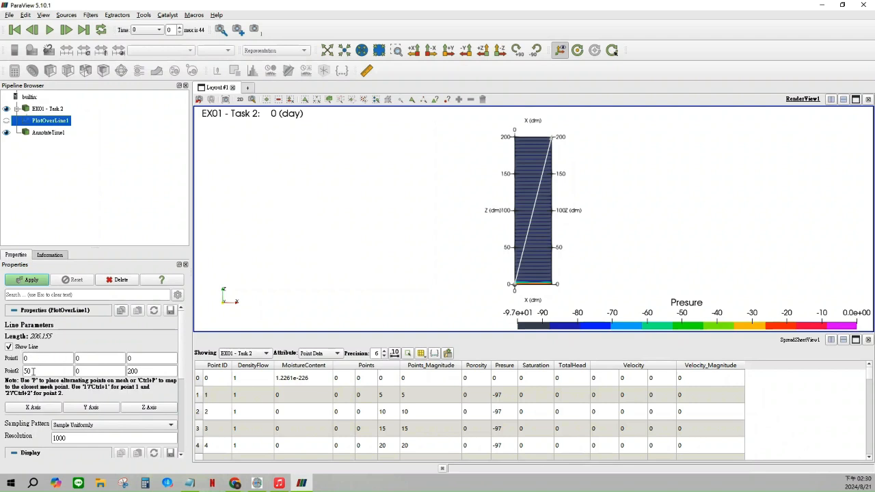
left_click(149, 407)
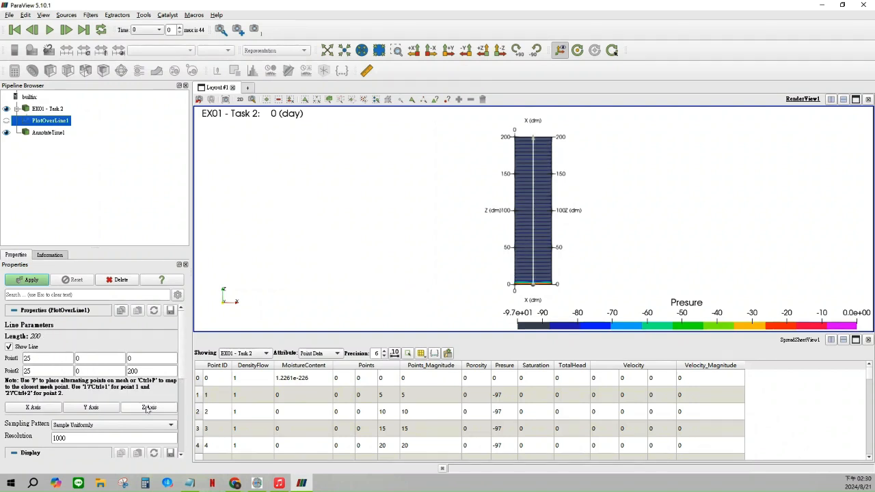
left_click(6, 121)
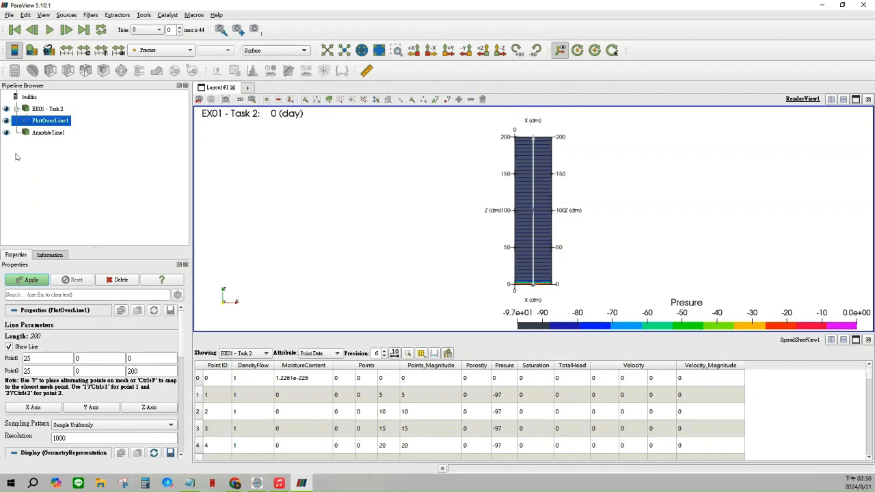
left_click(31, 280)
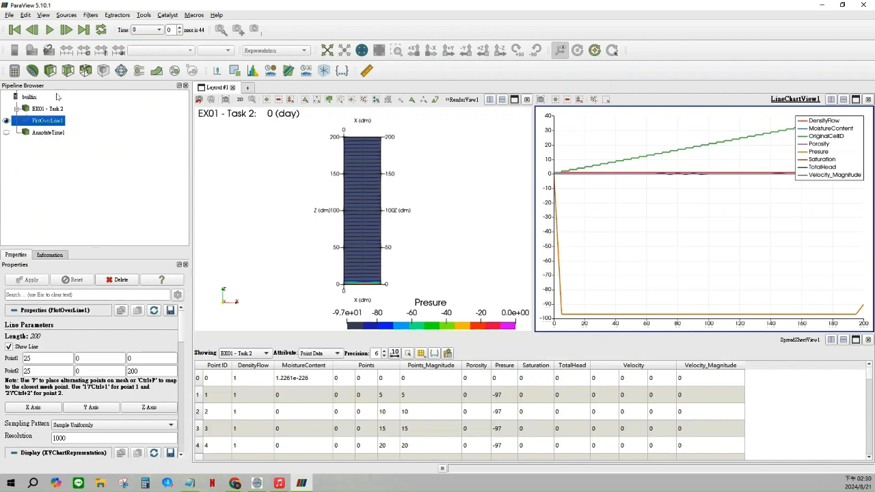
Step: Add a Force Time filter to the line plot and set its forced time to 0.11
left_click(92, 15)
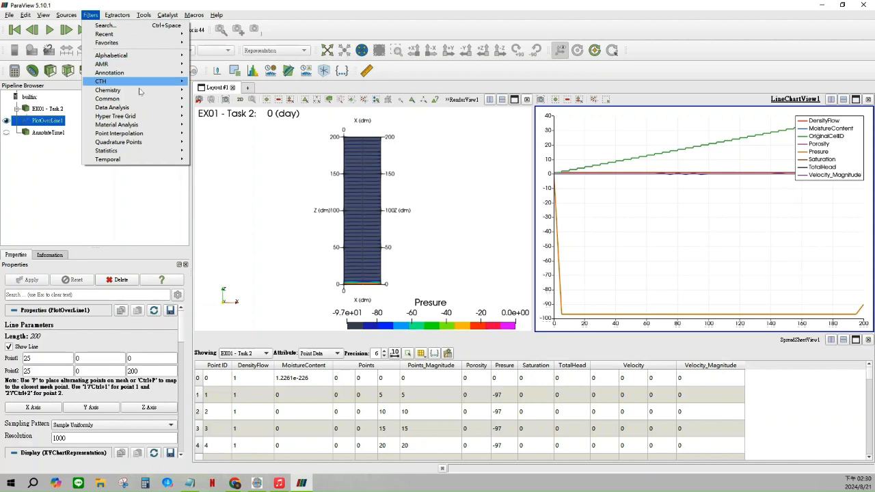
mouse_move(184, 161)
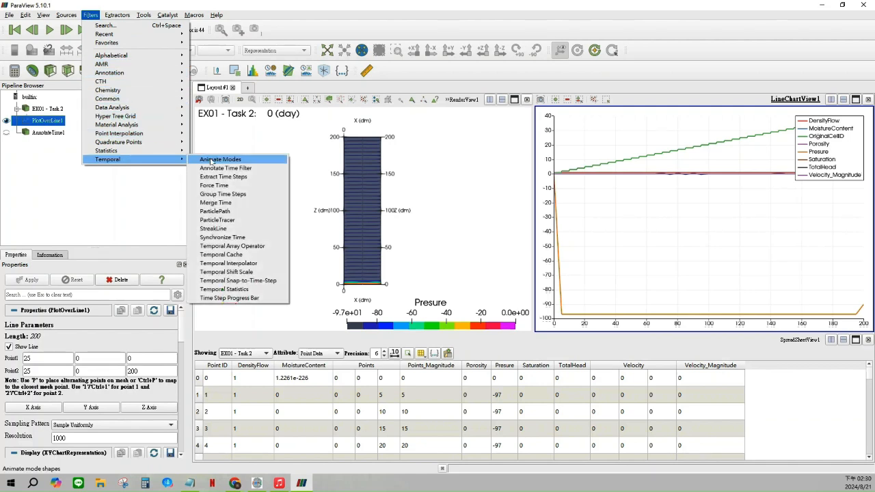
left_click(234, 187)
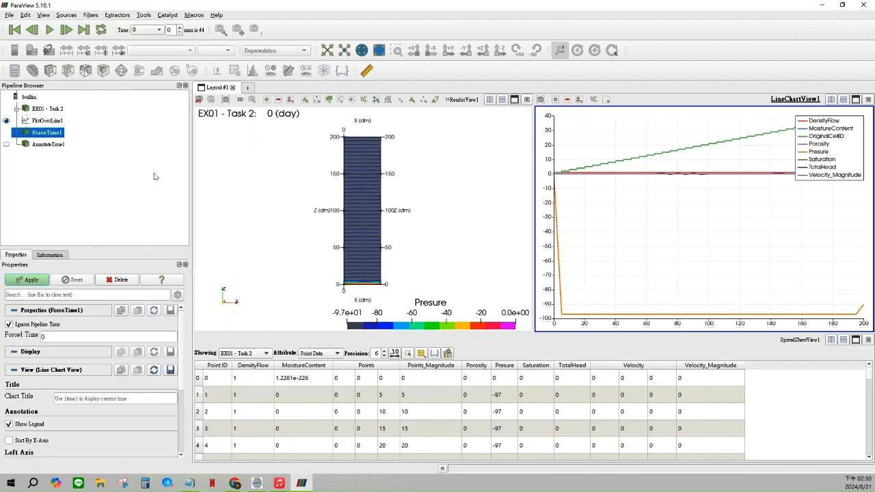
double_click(61, 336)
type(".11")
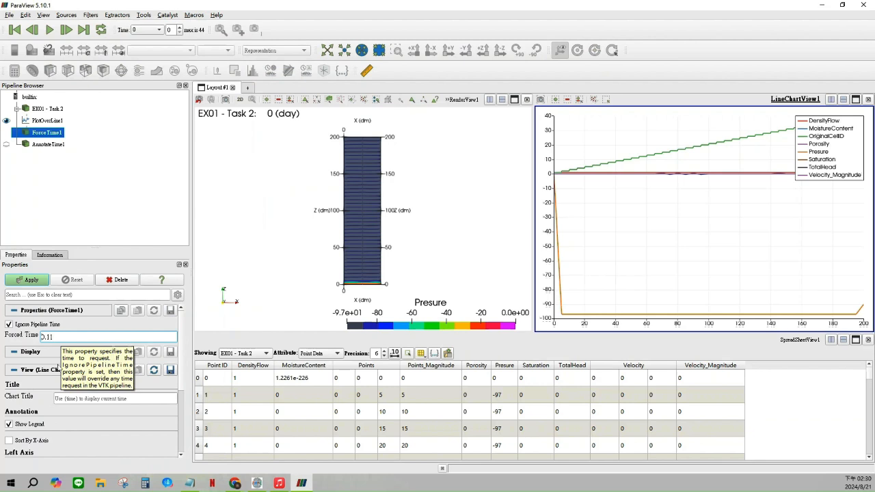
Step: Title the line chart's left axis "h" and its bottom axis "Z"
scroll(62, 346, "down", 4)
left_click(73, 358)
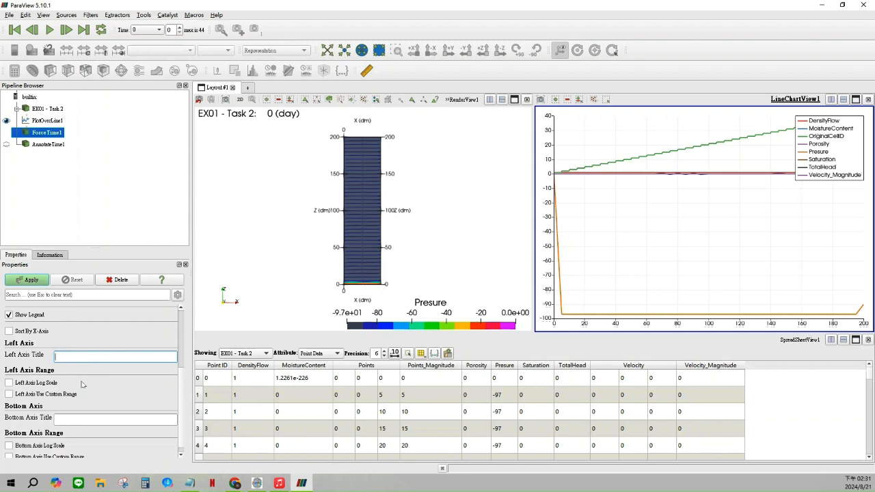
type("h")
left_click(99, 417)
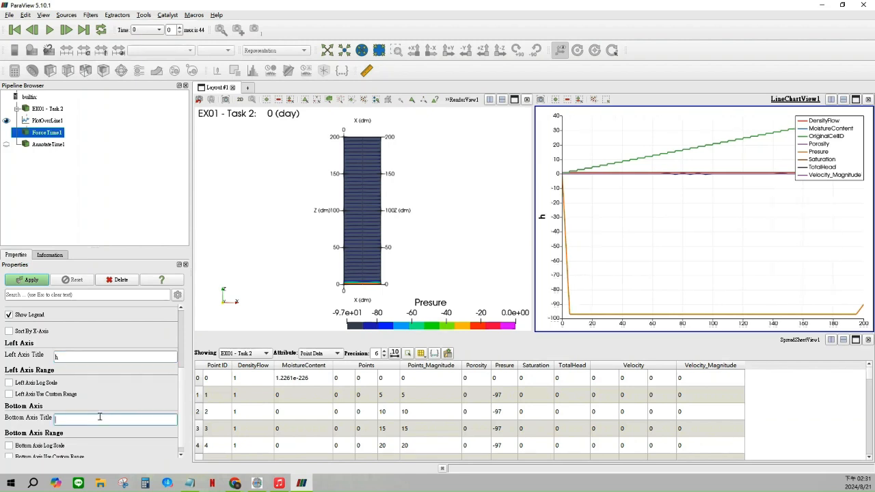
scroll(106, 403, "down", 1)
scroll(111, 377, "up", 1)
scroll(111, 379, "down", 1)
double_click(102, 350)
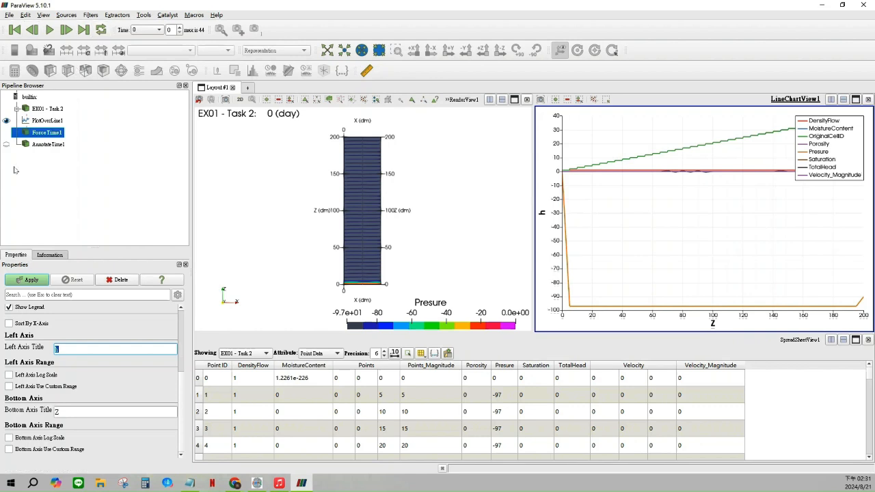
Step: Apply the Force Time filter, show only its Presure series in the chart, and hide the original line plot
left_click(38, 283)
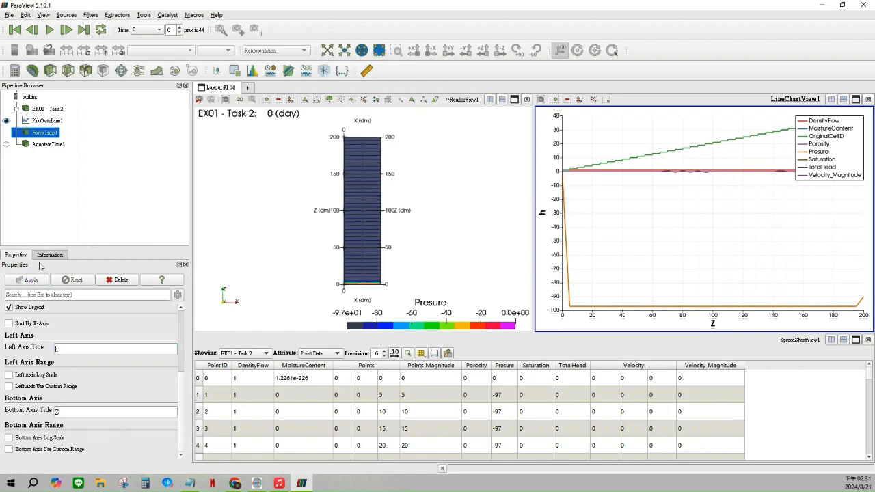
left_click(7, 132)
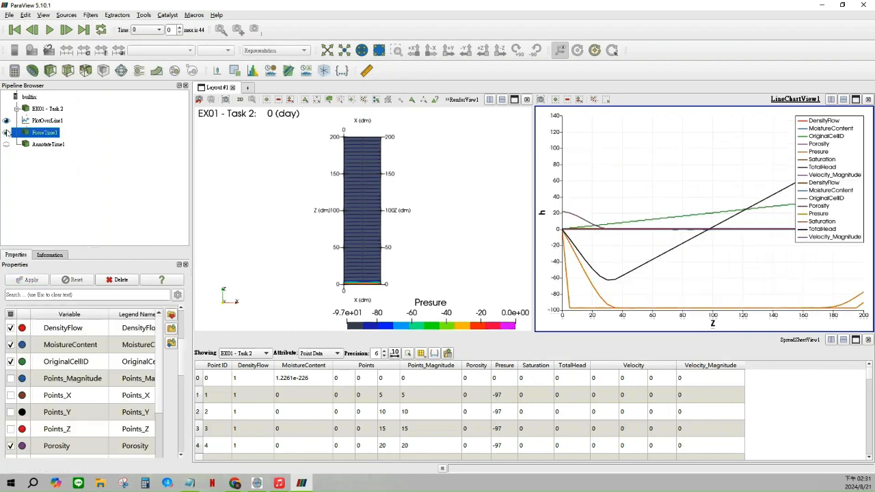
left_click(10, 315)
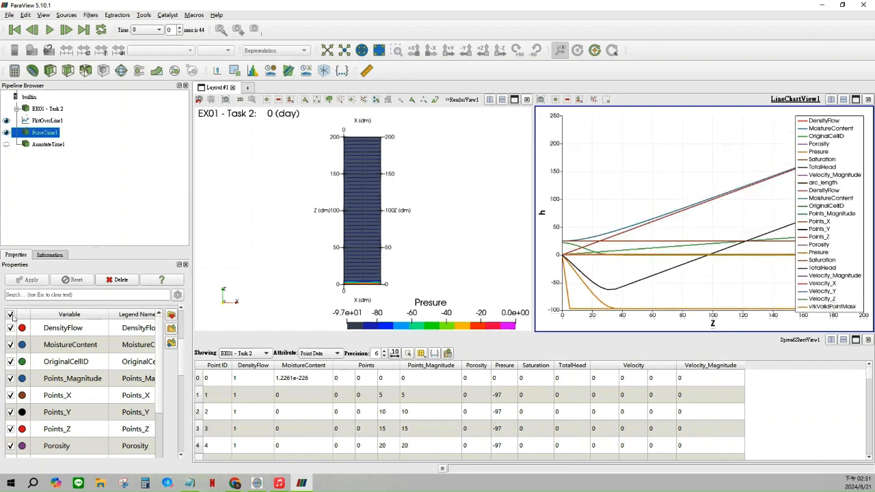
left_click(10, 315)
scroll(51, 401, "down", 2)
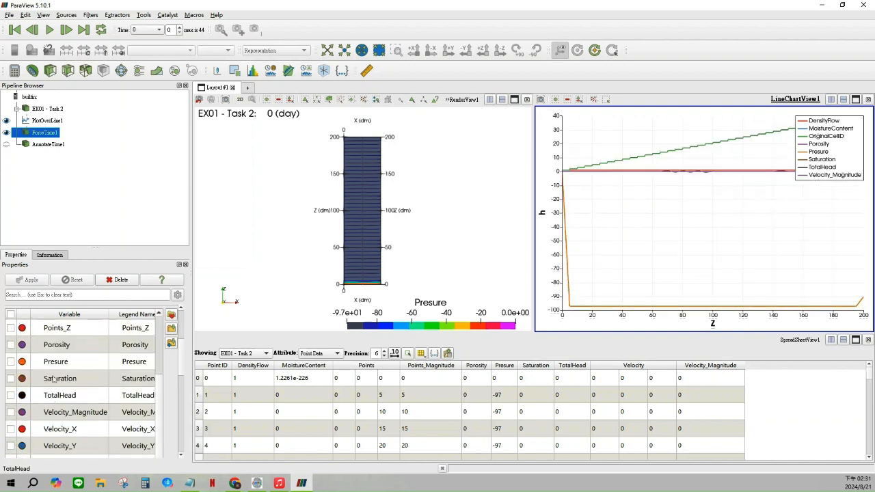
left_click(56, 362)
left_click(10, 362)
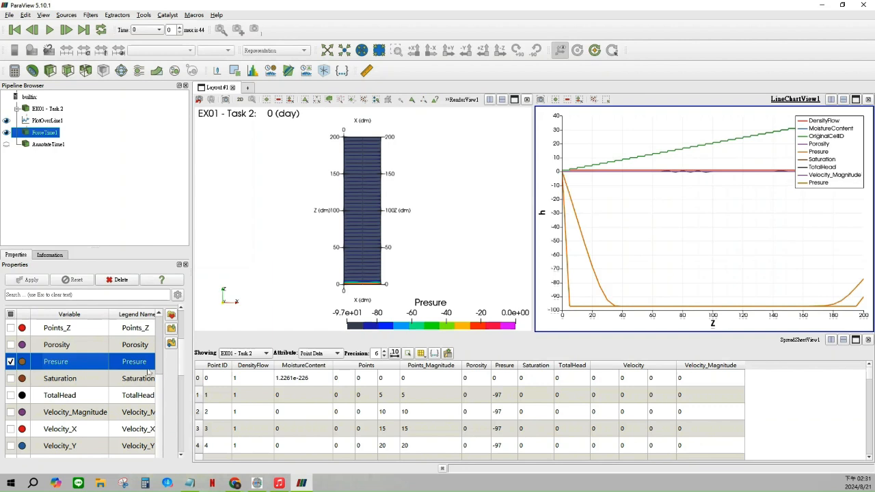
left_click(7, 120)
Step: Rename the Presure series in the legend to "t = 0.11 days"
left_click(124, 362)
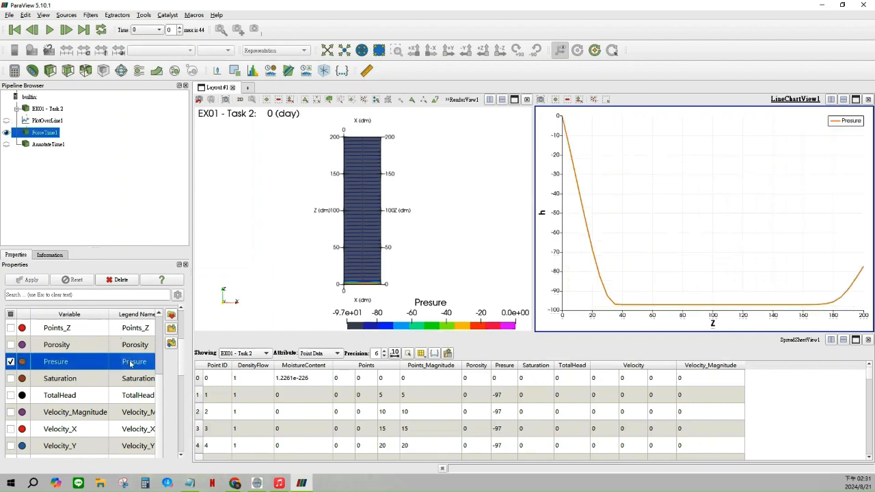
left_click(134, 361)
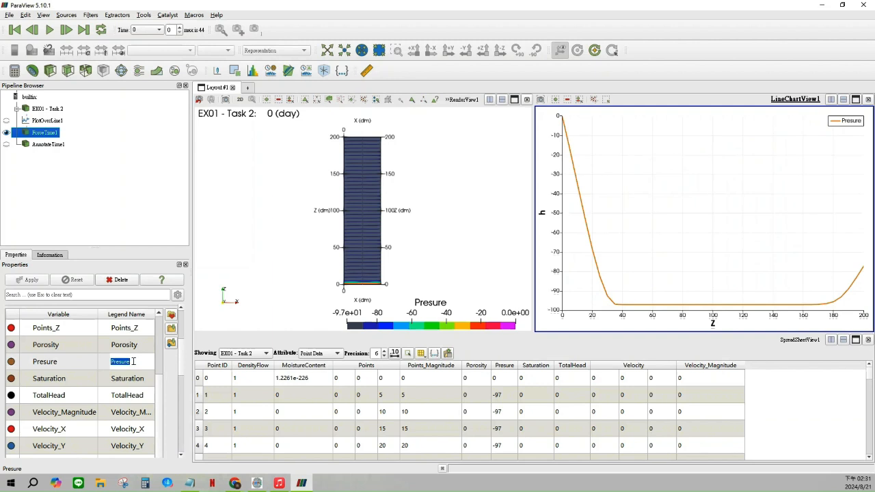
type("t = 0.11 days")
key("ctrl+a")
key("Return")
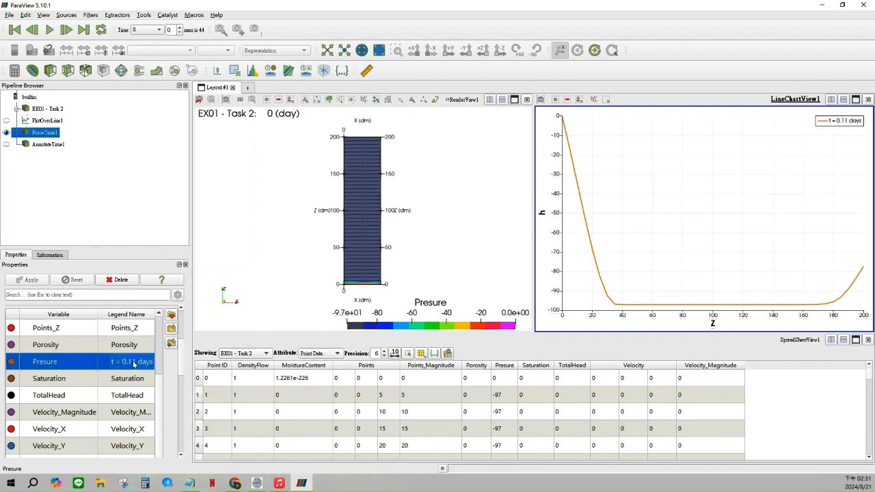
Step: Try different line thicknesses for the 0.11-day curve and return the thickness to 2.0
scroll(136, 380, "down", 5)
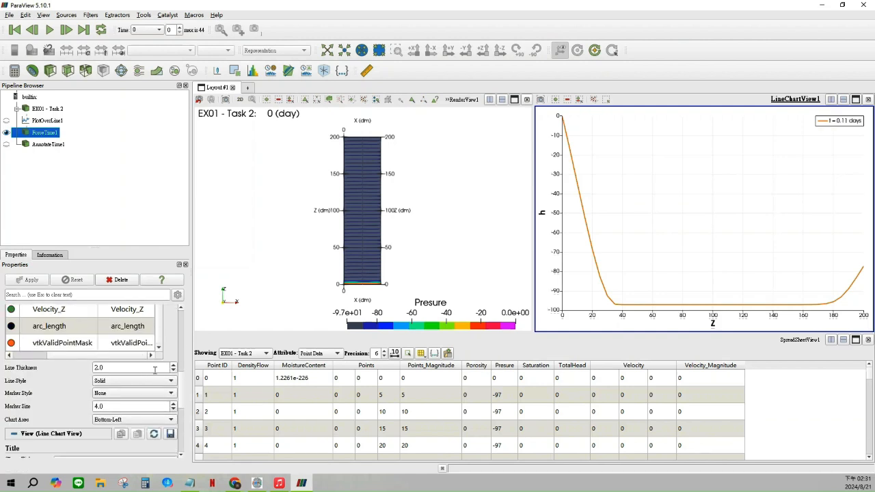
left_click(173, 367)
left_click(173, 367)
left_click(174, 367)
left_click(174, 370)
left_click(173, 369)
left_click(173, 369)
left_click(173, 370)
Step: Compare the available line styles on the 0.11-day curve and set it to Dash
left_click(174, 381)
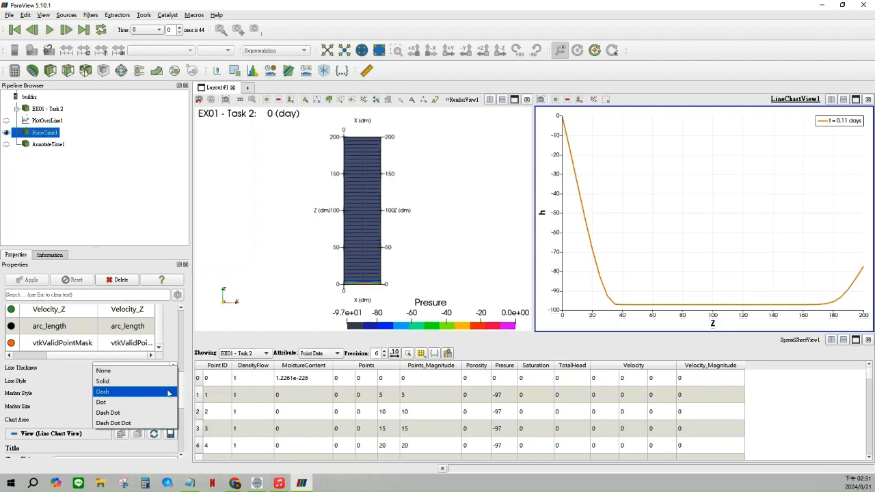
left_click(171, 391)
left_click(170, 381)
left_click(163, 395)
left_click(160, 381)
left_click(160, 393)
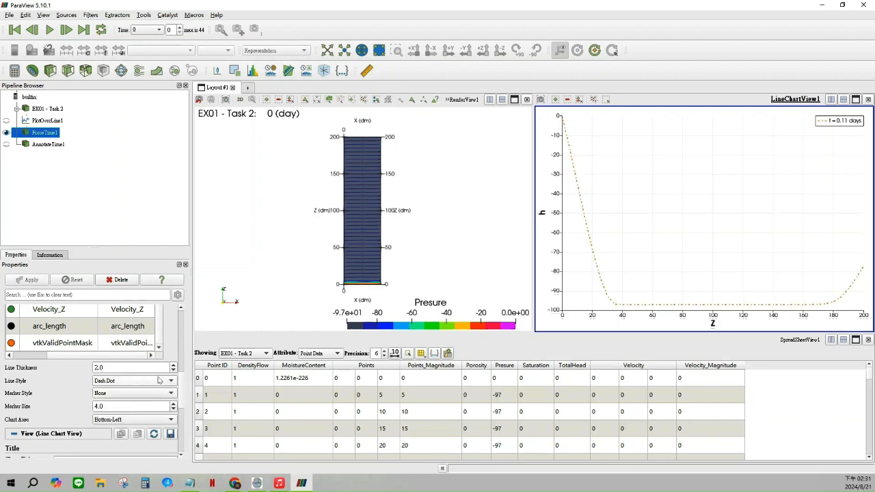
left_click(159, 380)
left_click(146, 394)
left_click(142, 381)
left_click(120, 350)
Step: Try the Cross and Plus marker styles on the 0.11-day curve and return the marker style to None
left_click(133, 393)
left_click(134, 396)
left_click(134, 394)
left_click(126, 405)
left_click(127, 394)
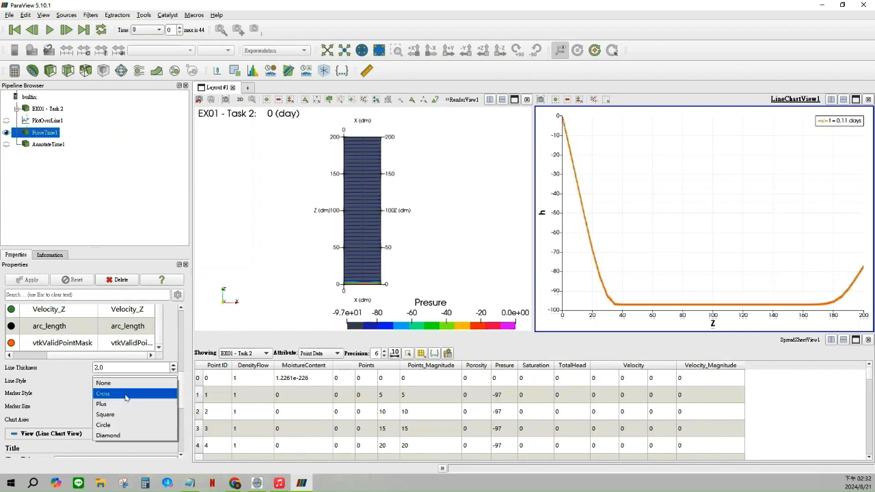
left_click(126, 406)
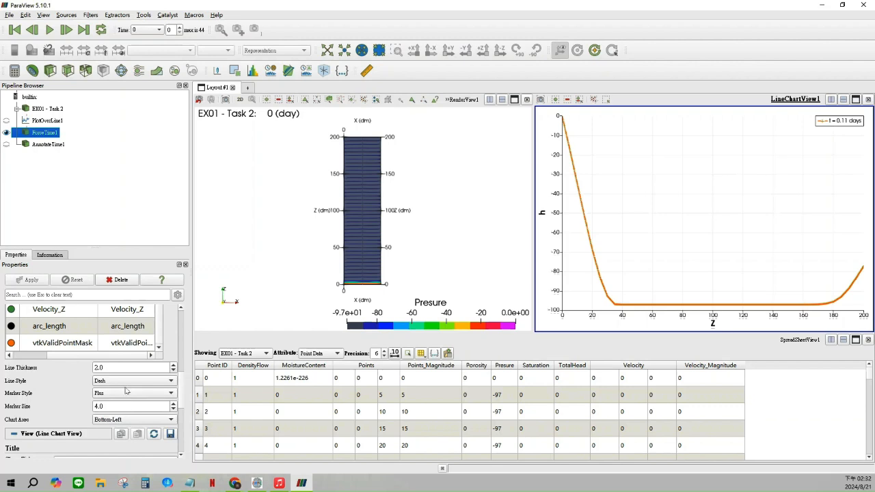
left_click(127, 394)
left_click(128, 404)
left_click(129, 395)
left_click(124, 362)
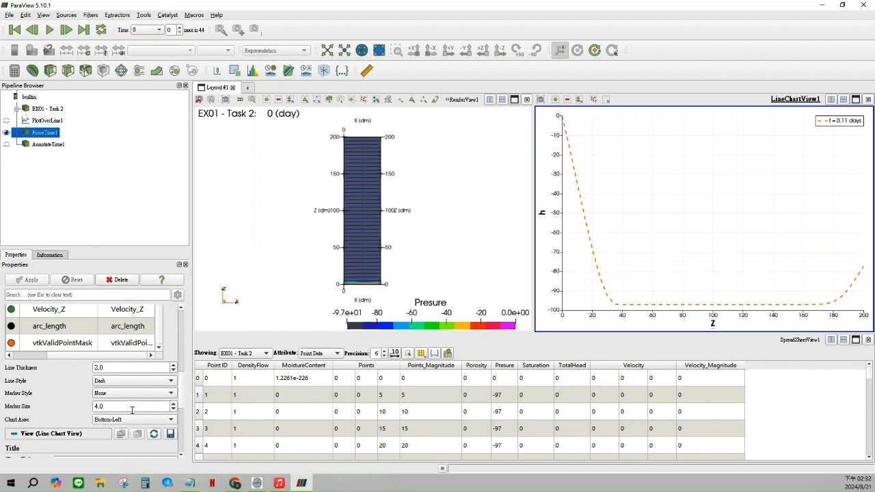
Step: Try the Bottom-Right and Top-Right chart axes for the 0.11-day curve and return to Bottom-Left
left_click(174, 403)
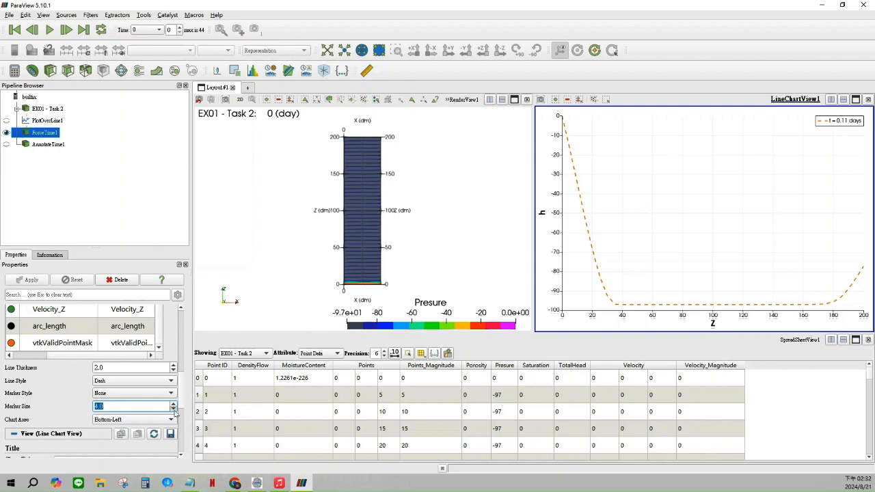
left_click(171, 421)
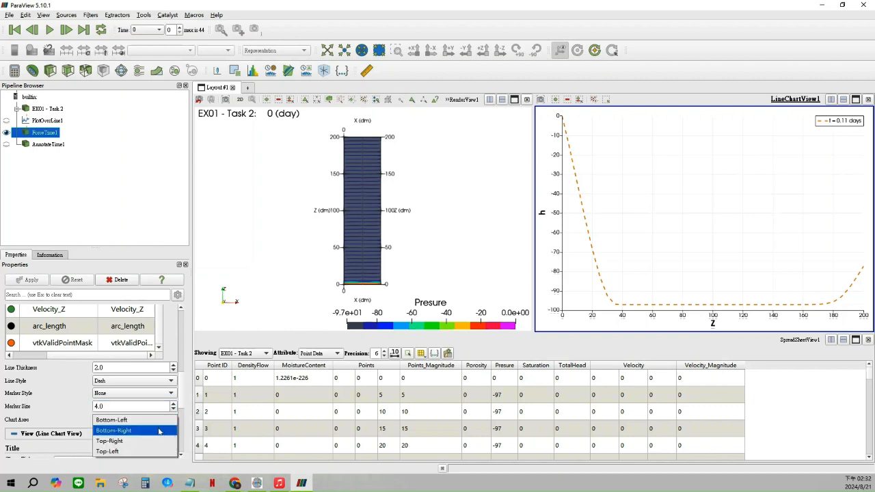
left_click(158, 430)
left_click(144, 420)
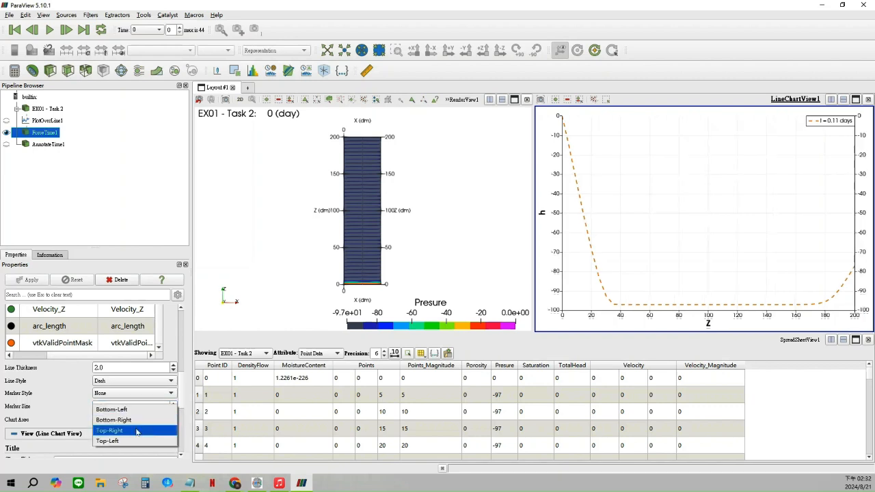
left_click(136, 430)
left_click(137, 420)
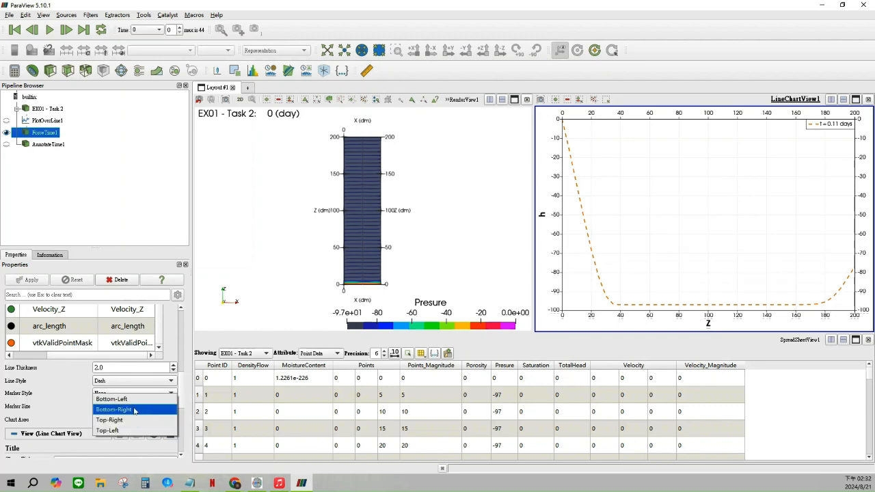
left_click(132, 398)
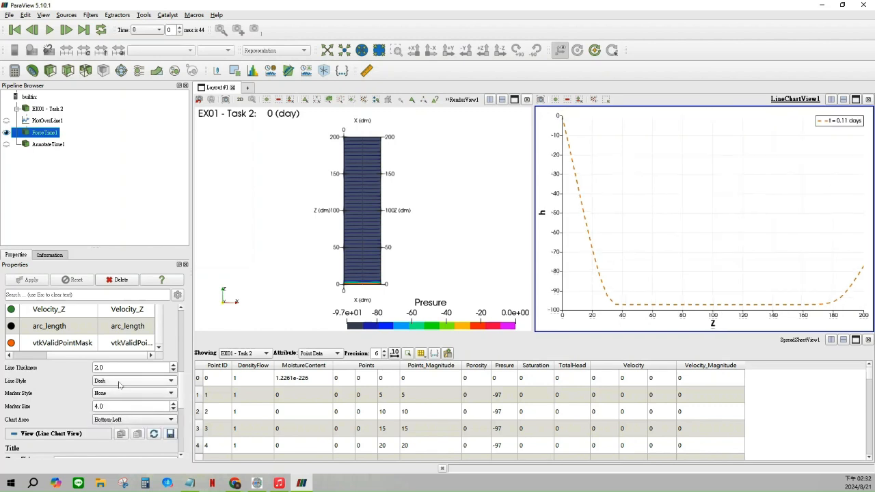
Step: Add a second Force Time filter to PlotOverLine1 with a forced time of 1.3 and show it in the chart
scroll(71, 376, "down", 6)
scroll(69, 375, "up", 10)
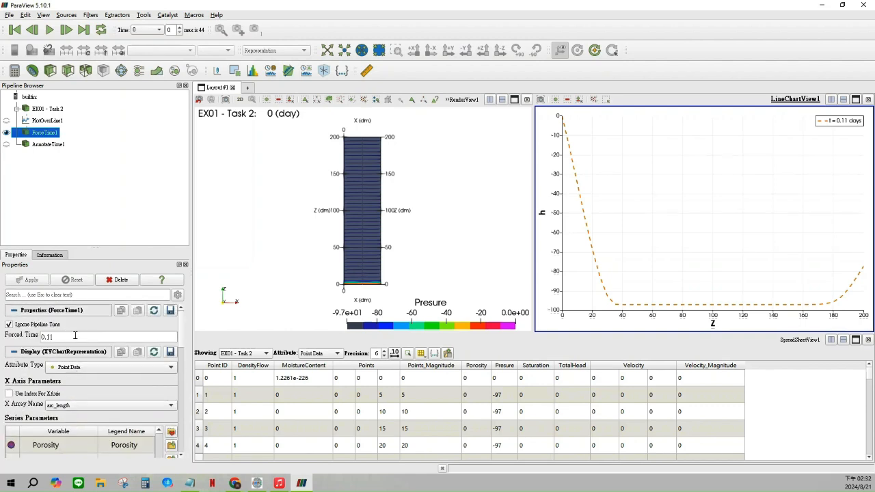
double_click(39, 134)
left_click(32, 121)
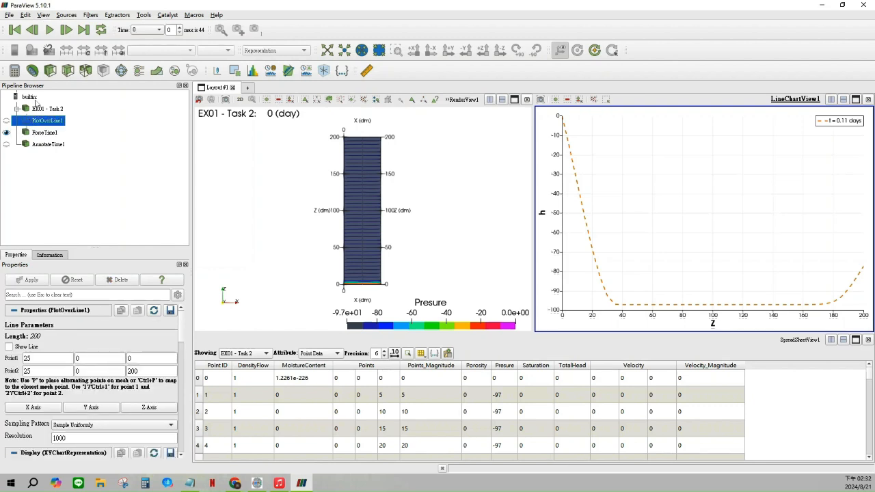
left_click(92, 14)
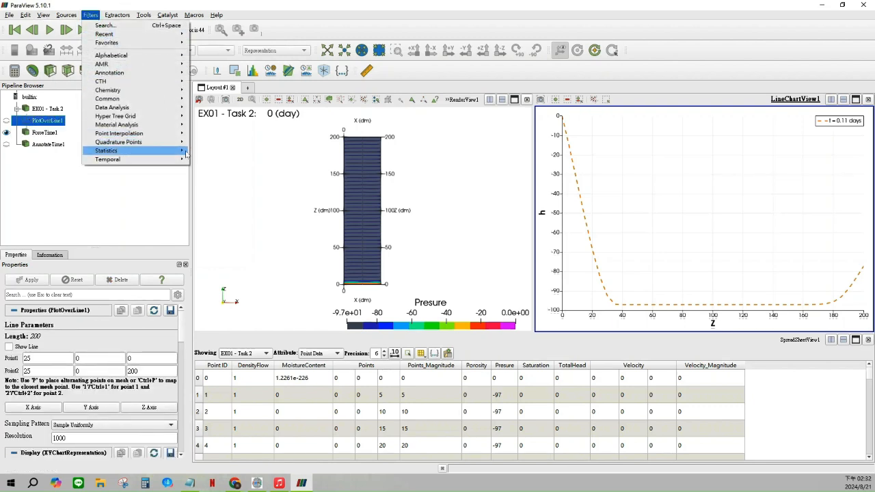
mouse_move(116, 159)
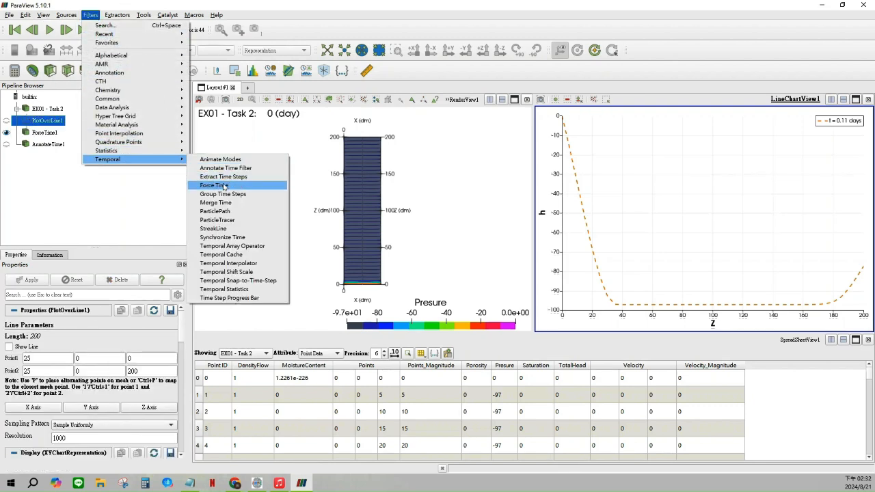
left_click(214, 185)
double_click(89, 335)
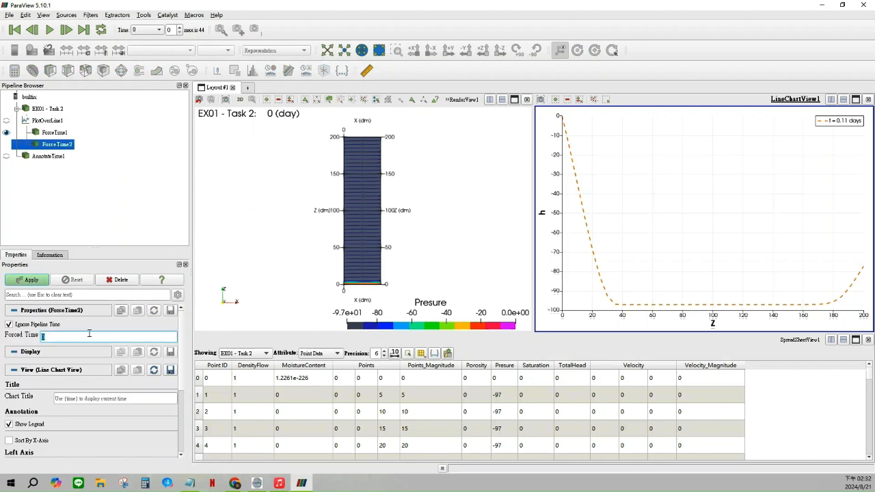
type("1.3")
scroll(85, 348, "down", 5)
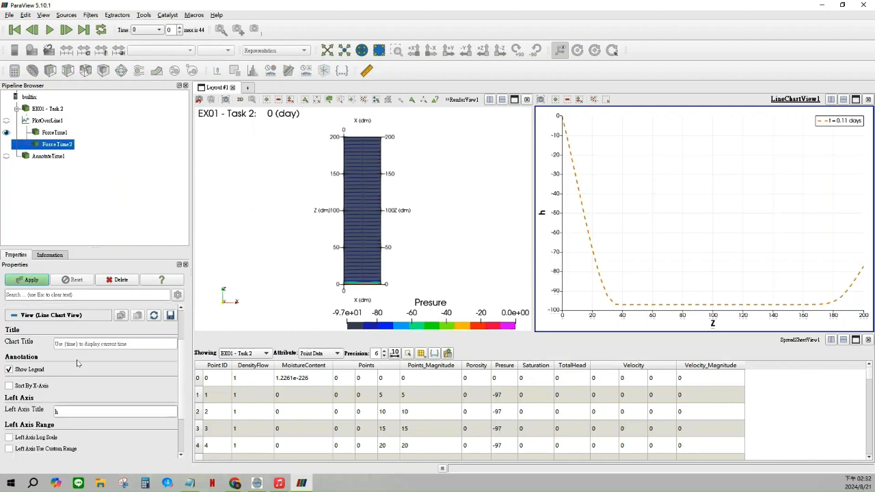
scroll(78, 362, "up", 5)
scroll(79, 363, "up", 1)
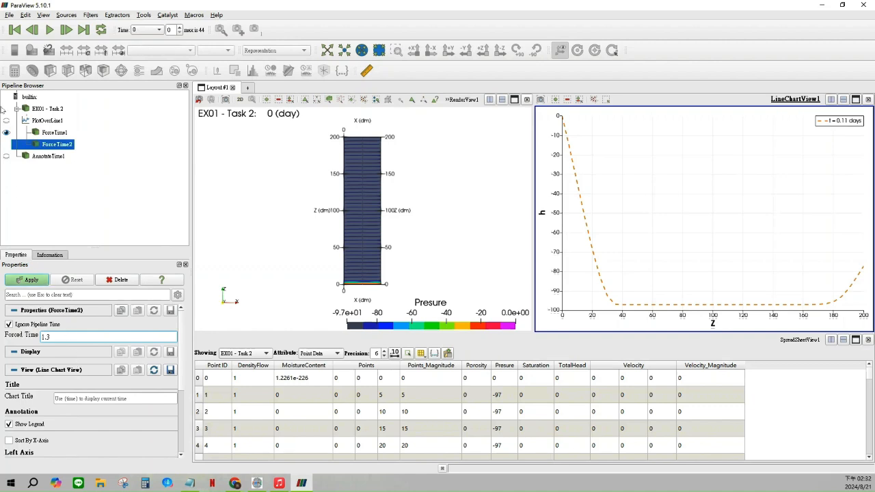
left_click(7, 144)
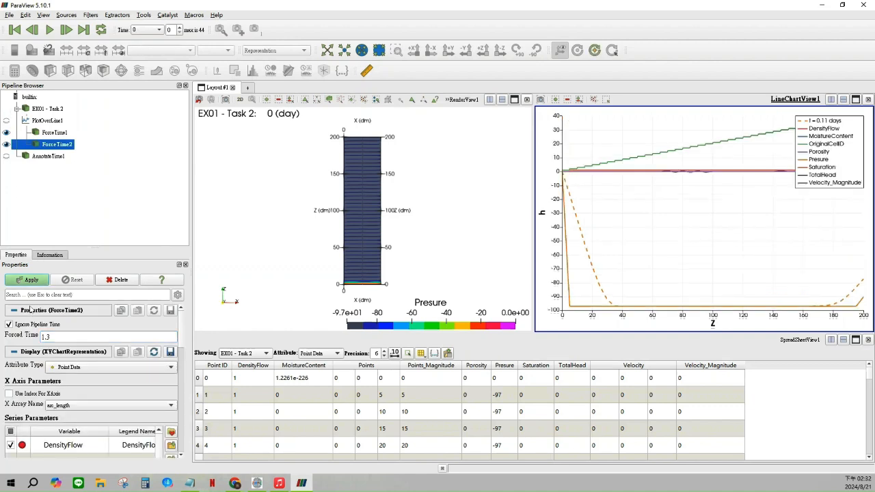
left_click(29, 280)
Step: Turn off all series of the second Force Time filter except Presure
scroll(32, 321, "down", 3)
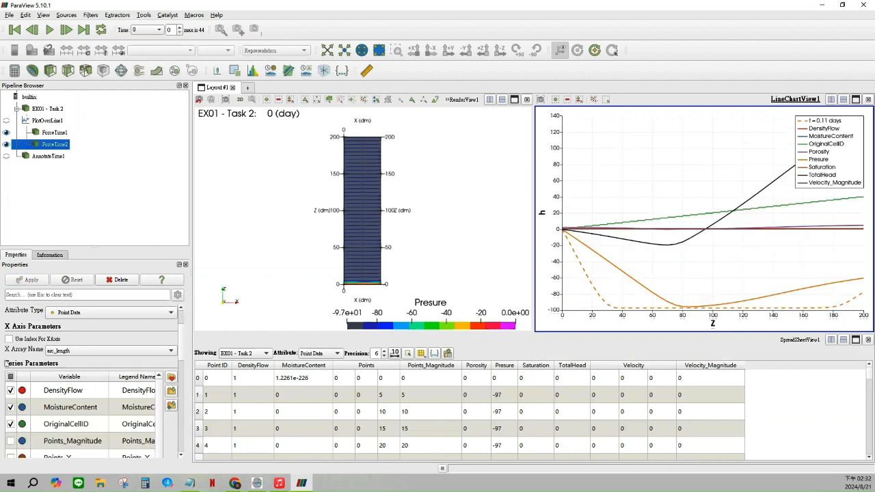
left_click(10, 377)
left_click(10, 377)
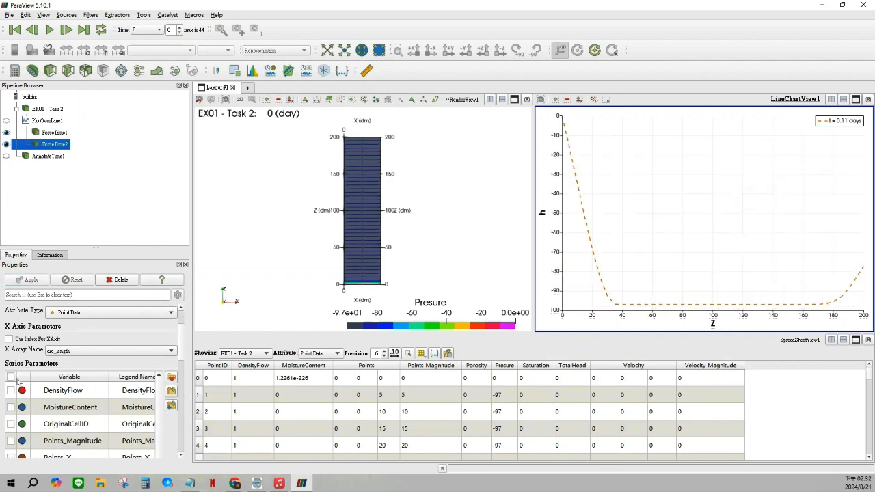
scroll(35, 389, "down", 3)
left_click(50, 407)
left_click(11, 407)
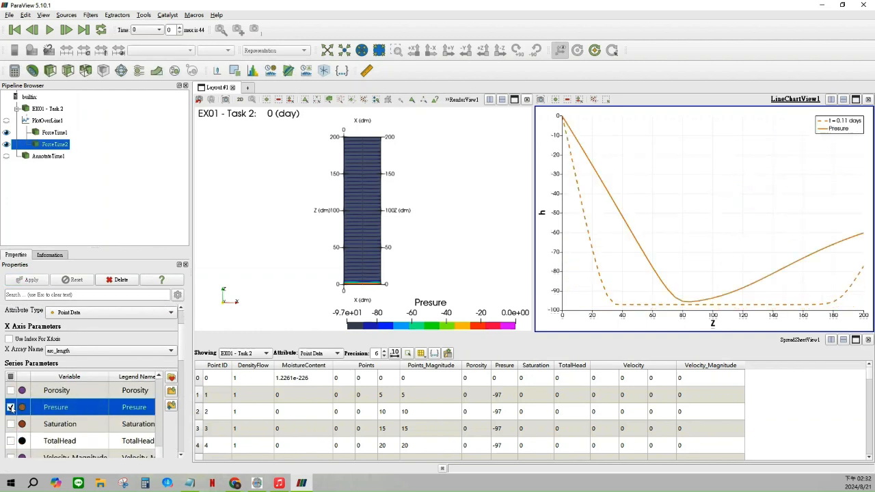
Step: Rename the second filter's Presure series in the legend to "t = 1.3 days"
double_click(136, 407)
type("t = 0.11 days")
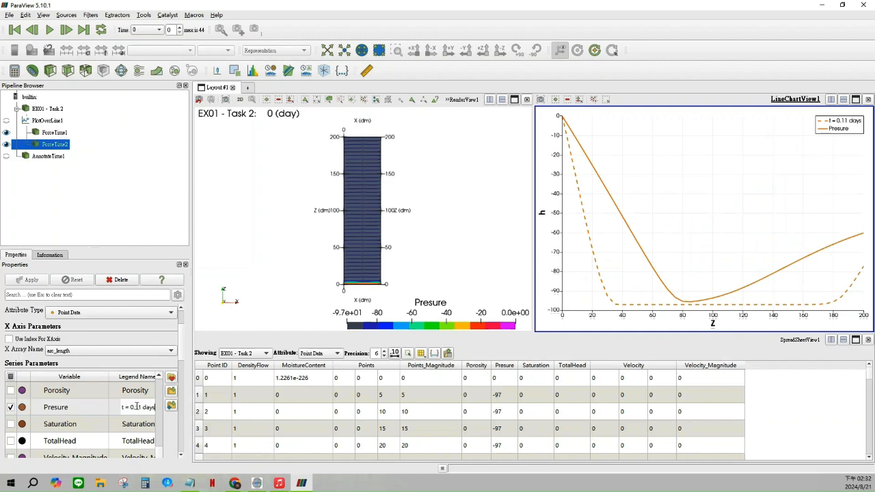
double_click(131, 406)
type("1.3")
key("Return")
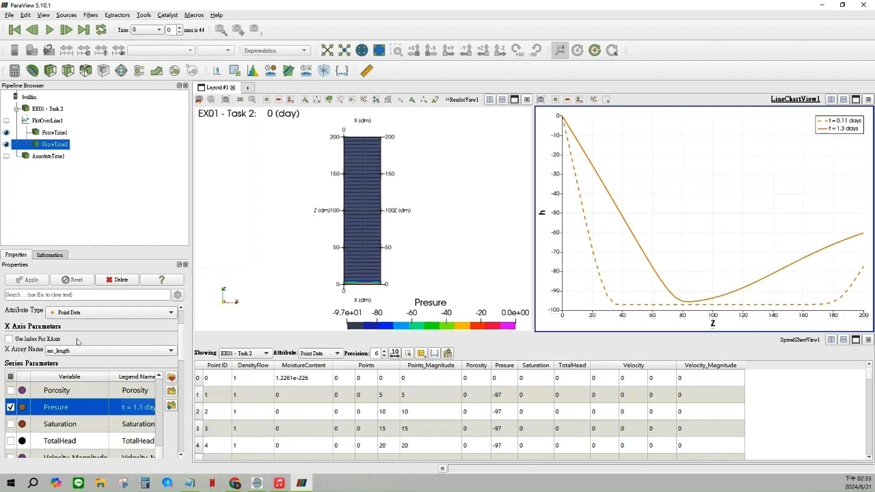
Step: Widen the pipeline and properties area so the full legend names fit, and close the spreadsheet view
scroll(147, 364, "down", 2)
scroll(148, 362, "down", 1)
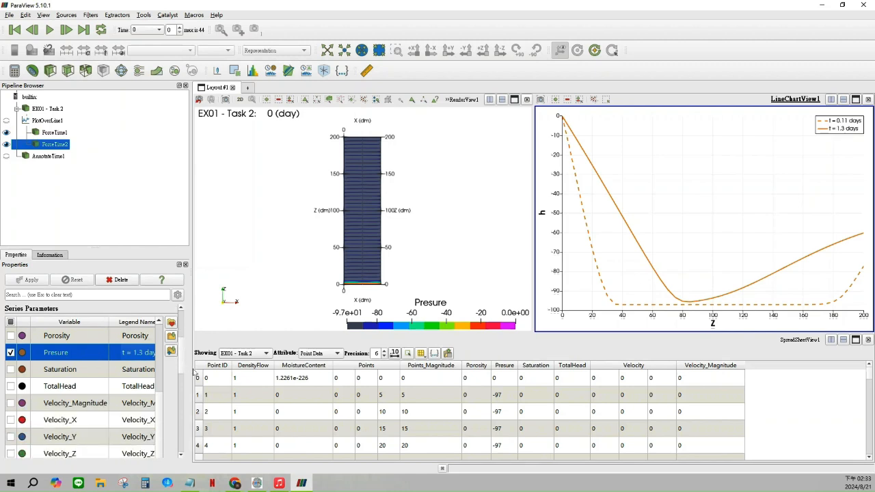
left_click_drag(190, 367, 238, 368)
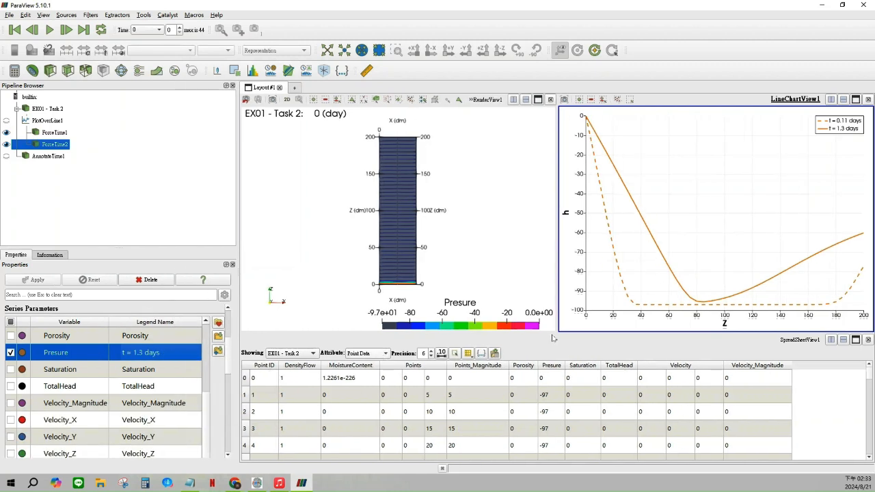
left_click(868, 340)
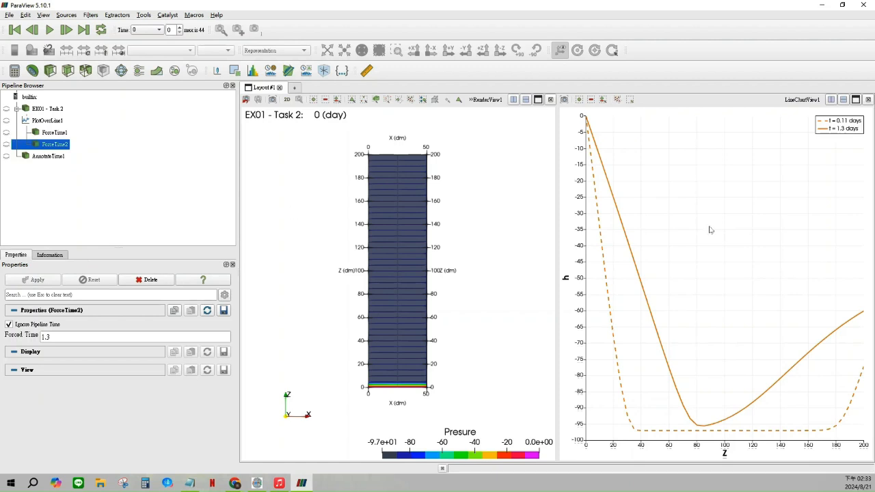
Step: Close the empty second render view and make the line chart the active view
left_click(613, 143)
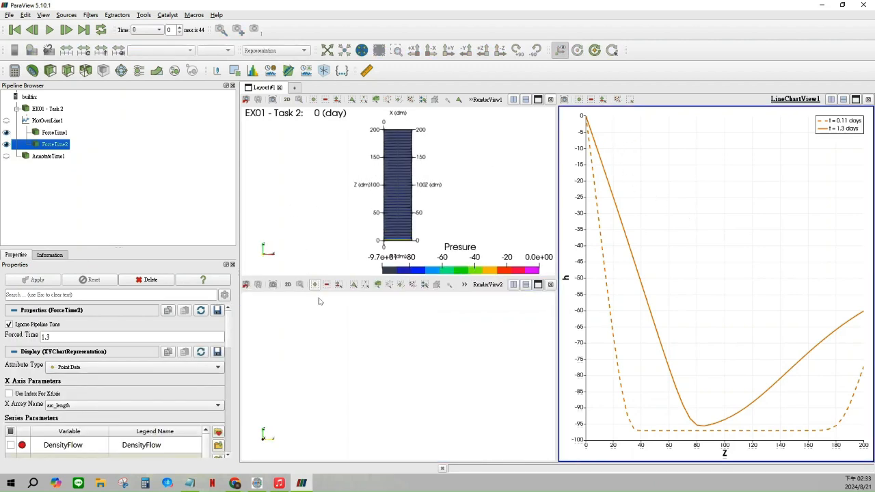
left_click(334, 325)
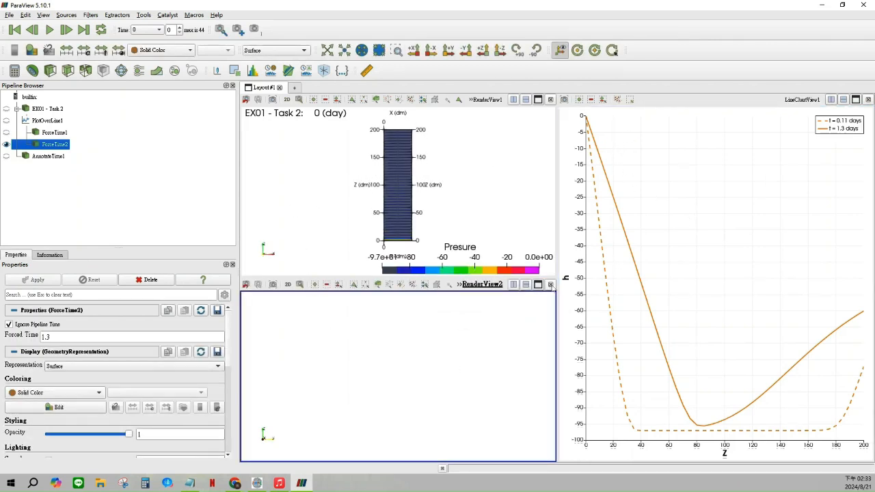
left_click(550, 285)
left_click(673, 204)
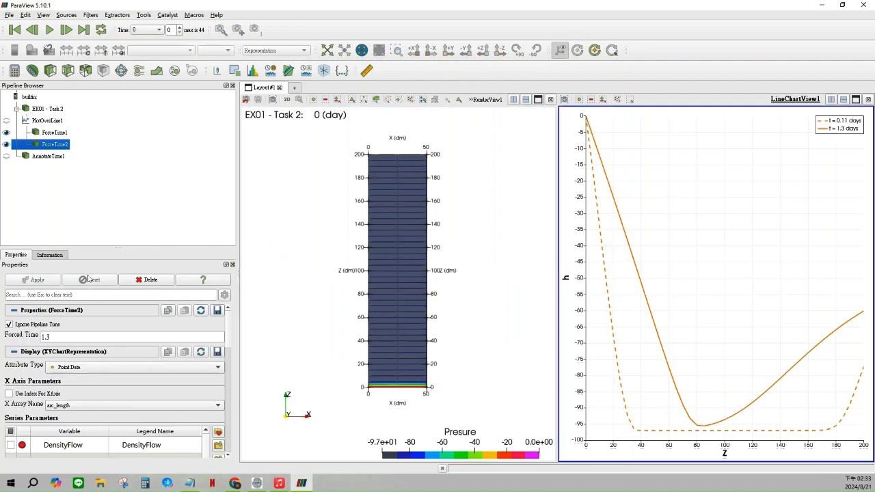
scroll(86, 335, "down", 2)
scroll(89, 354, "up", 2)
scroll(57, 331, "down", 8)
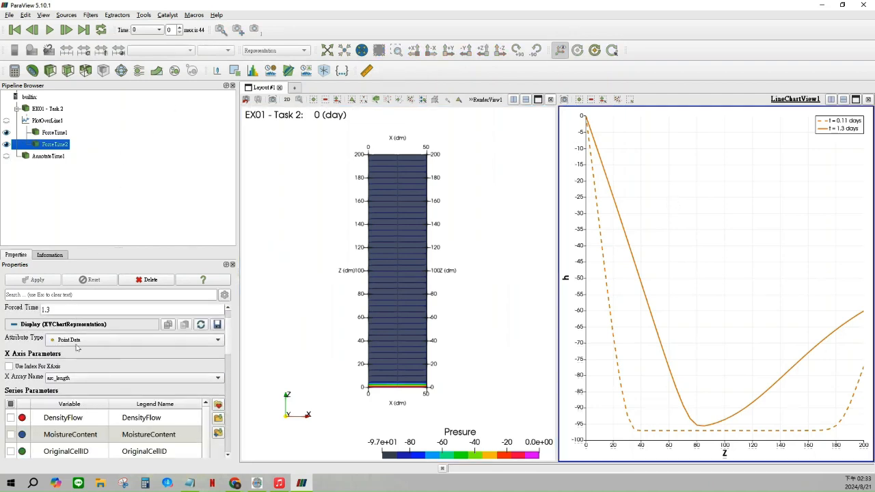
scroll(68, 355, "down", 3)
scroll(78, 342, "up", 12)
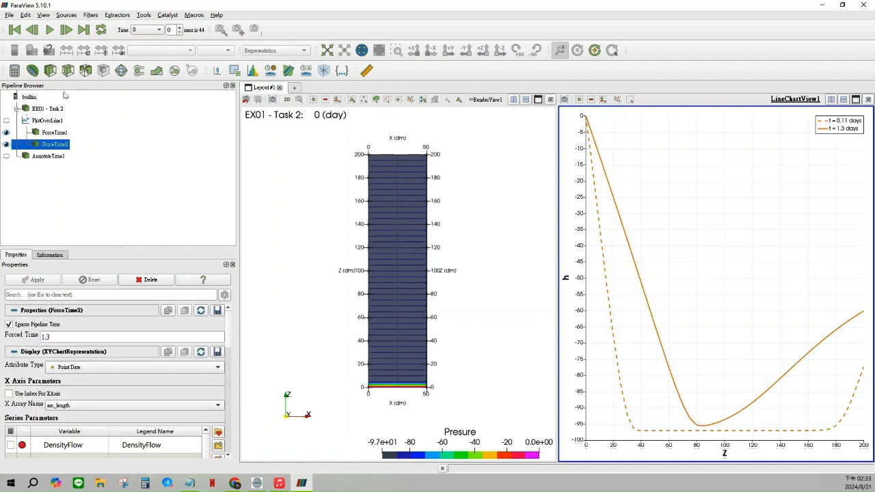
Step: Add a third Force Time filter to PlotOverLine1 with a forced time of 2.96 and show it in the chart
double_click(47, 120)
key("Escape")
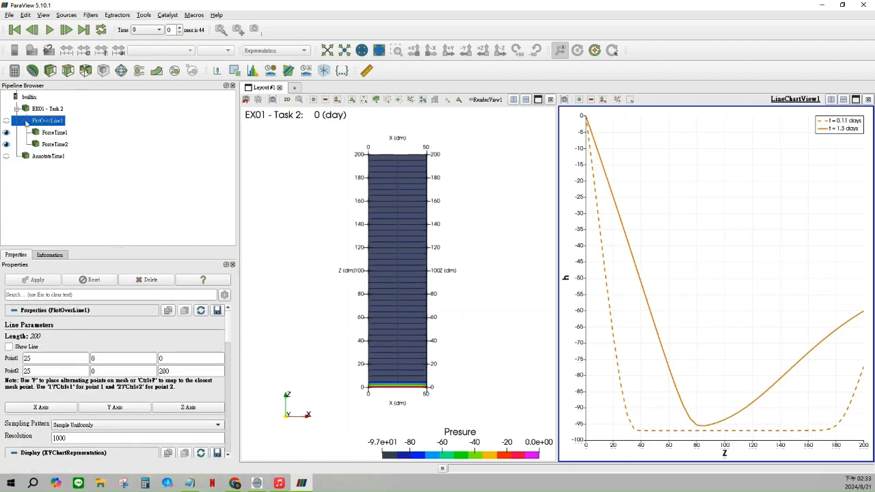
left_click(91, 15)
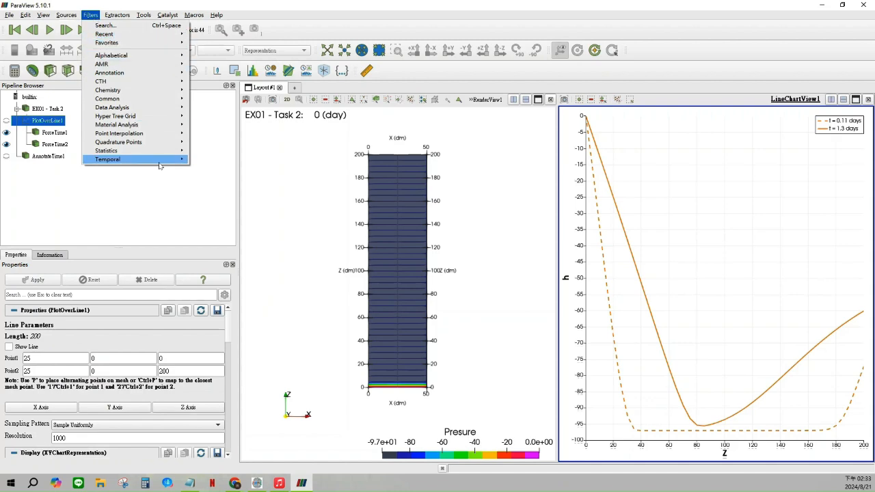
mouse_move(162, 160)
left_click(219, 186)
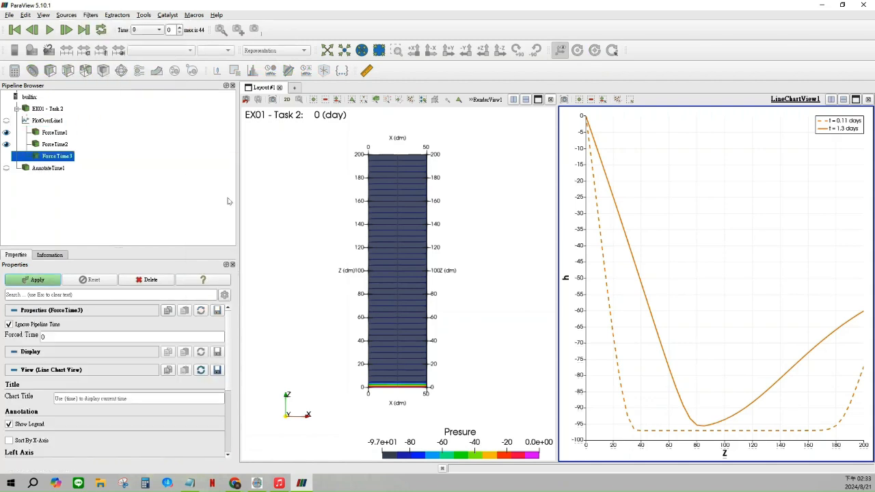
double_click(103, 337)
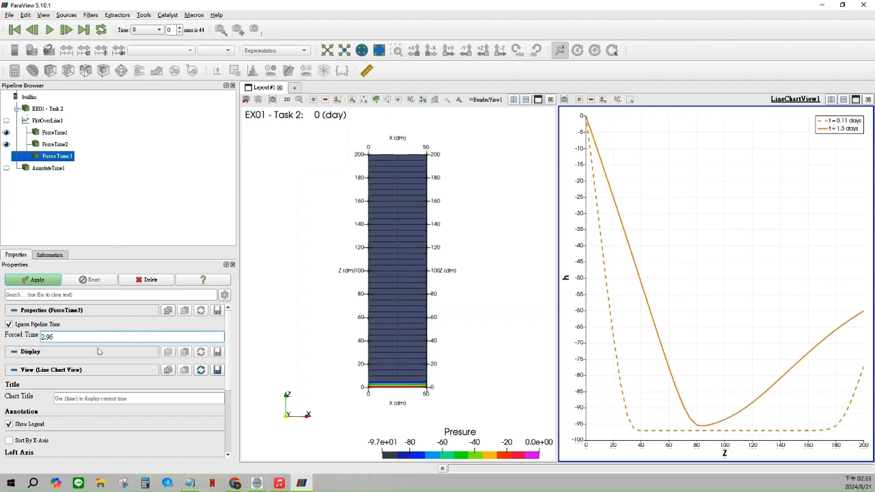
scroll(98, 352, "down", 5)
scroll(89, 341, "up", 5)
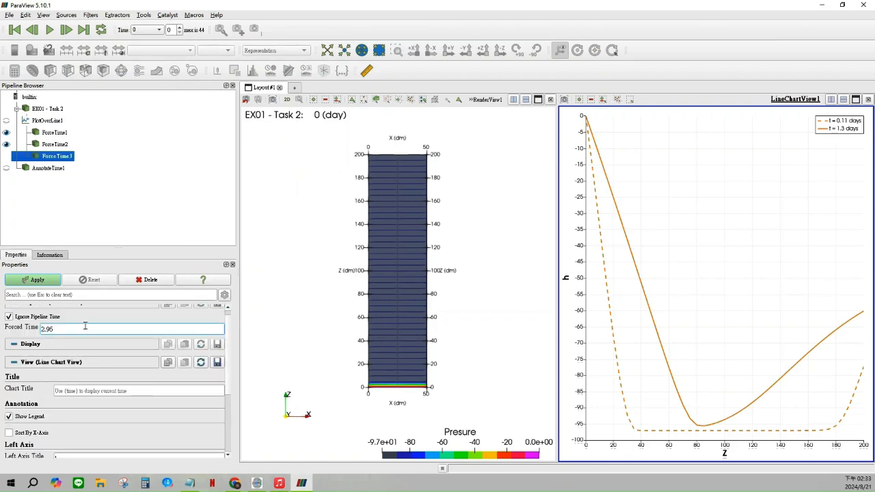
left_click(7, 156)
left_click(33, 281)
Step: Turn off all series of the third Force Time filter except Presure
scroll(12, 373, "down", 2)
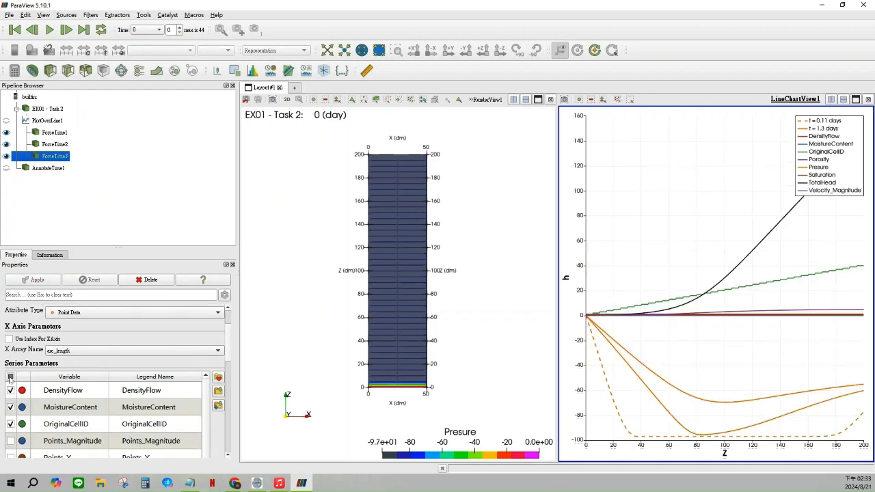
left_click(10, 376)
scroll(10, 378, "down", 2)
scroll(10, 378, "up", 2)
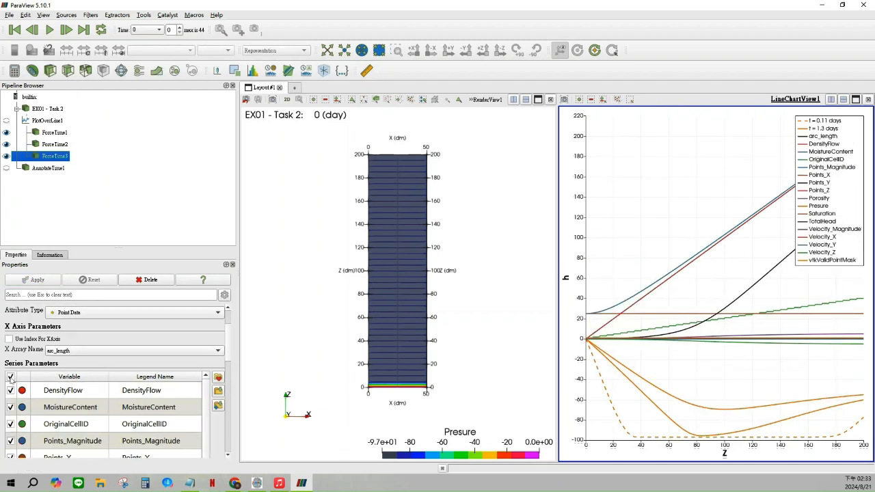
left_click(10, 377)
scroll(80, 407, "down", 3)
left_click(80, 407)
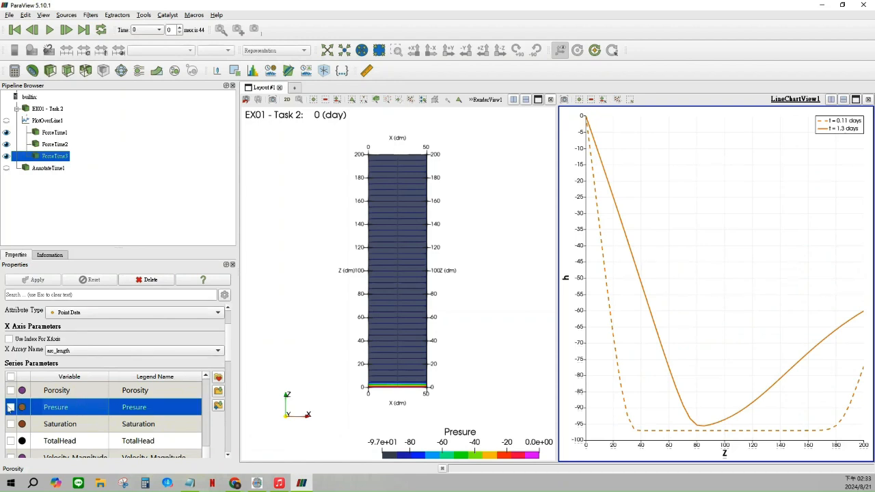
left_click(10, 407)
Step: Rename the third filter's Presure series in the legend to "t = 2.96 days"
double_click(145, 407)
type("t = 0.11 days")
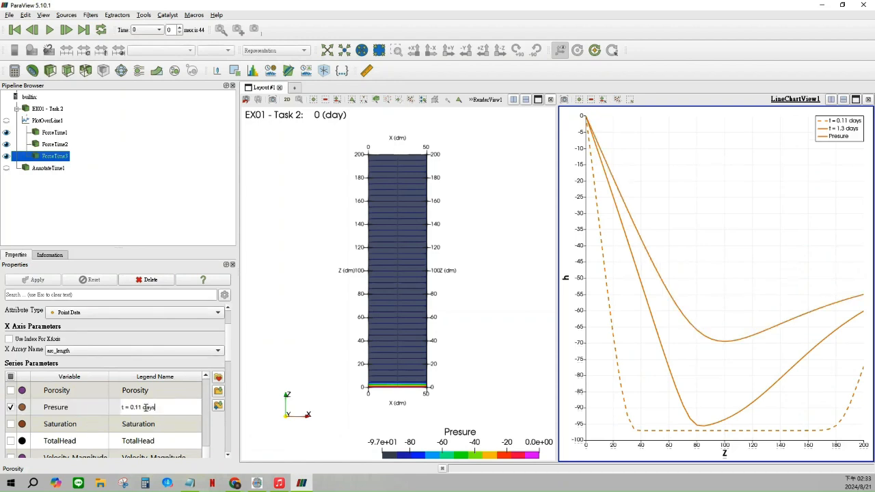
double_click(140, 407)
type("2.96")
key("Return")
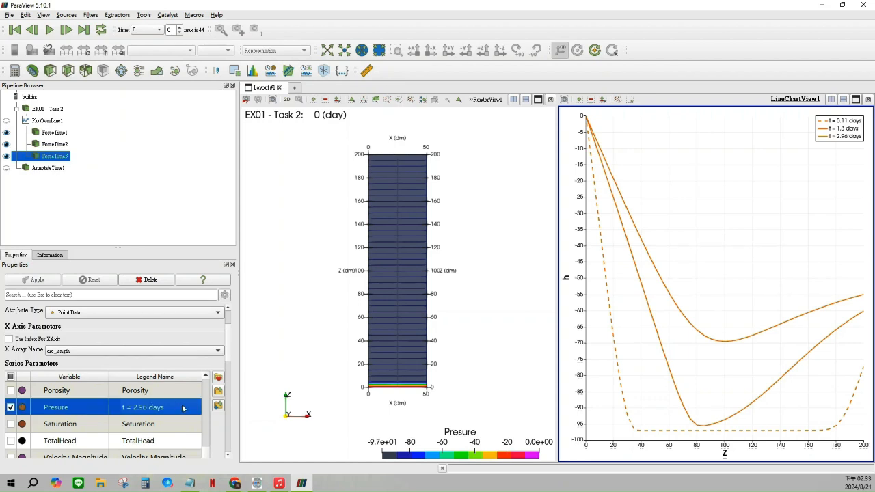
Step: Try the Dot line style on the 2.96-day curve and settle on Dash Dot
scroll(198, 407, "down", 5)
scroll(154, 398, "up", 3)
scroll(153, 399, "down", 5)
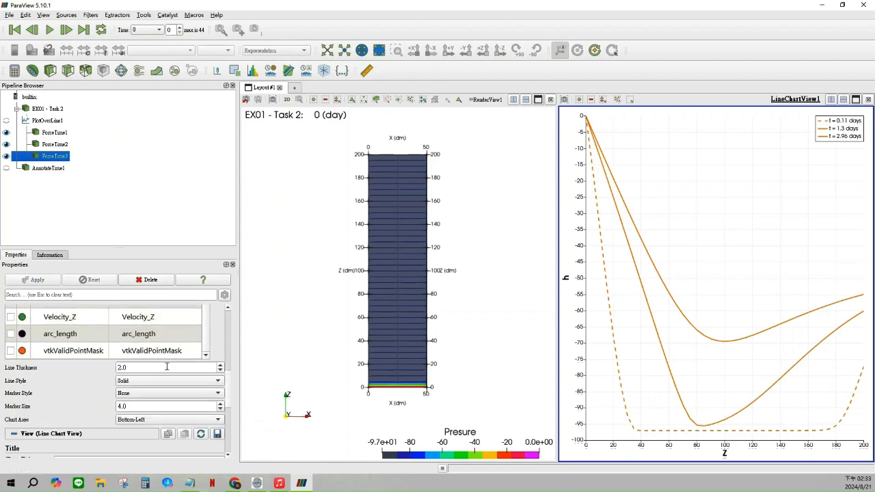
left_click(204, 380)
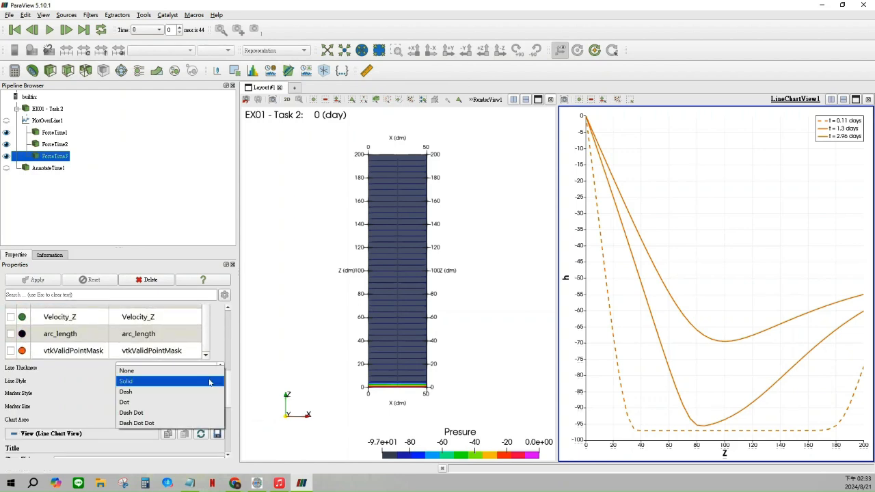
left_click(173, 401)
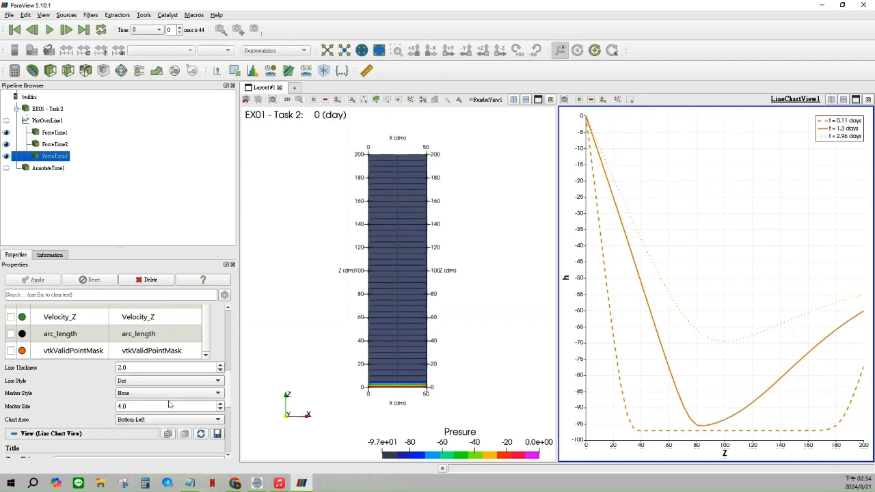
left_click(157, 381)
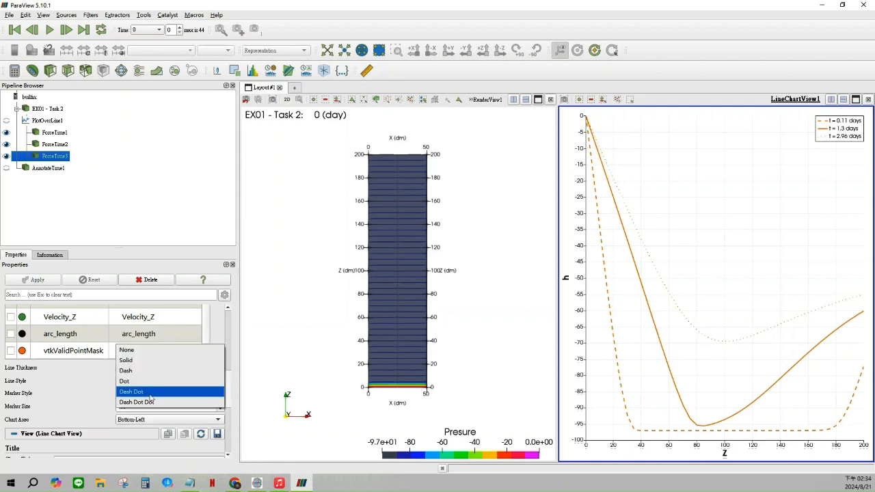
left_click(151, 395)
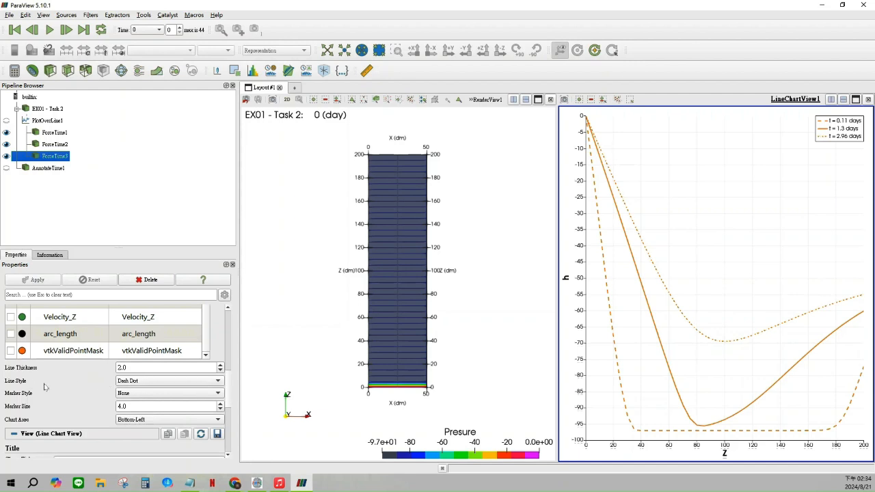
scroll(58, 392, "down", 1)
scroll(69, 400, "down", 1)
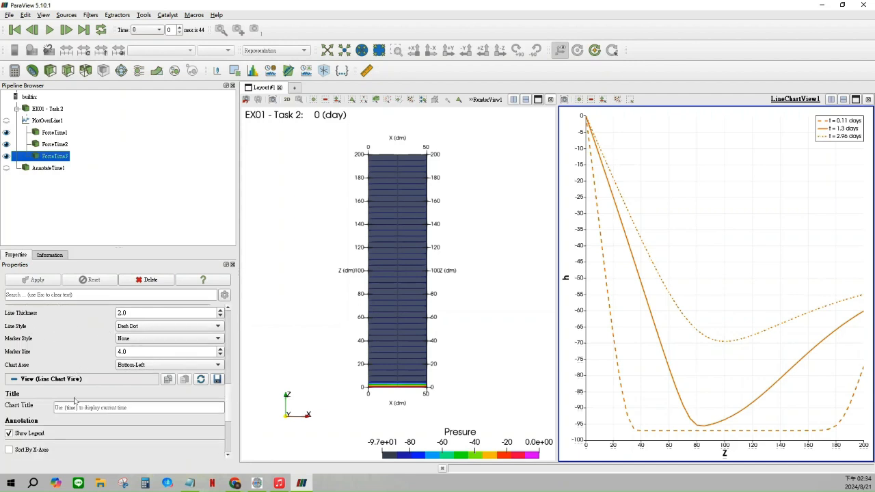
scroll(97, 388, "down", 4)
scroll(91, 375, "up", 15)
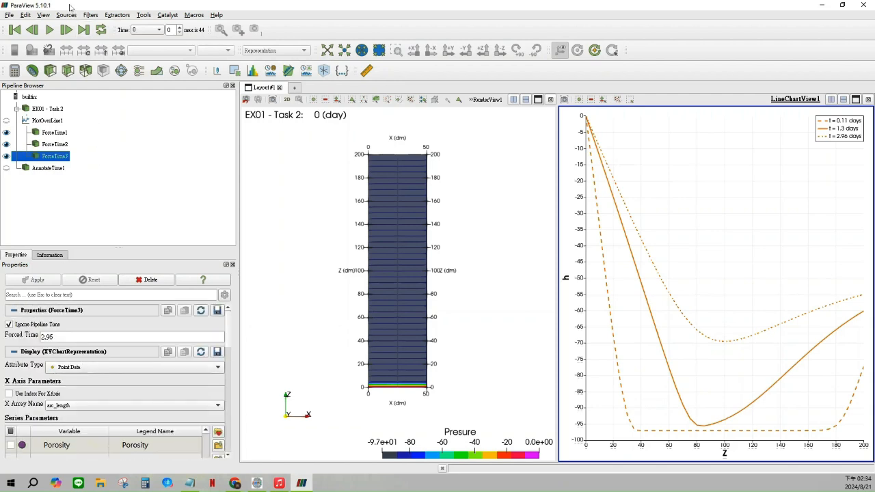
Step: Add a fourth Force Time filter to PlotOverLine1 with a forced time of 10 and show it in the chart
left_click(51, 121)
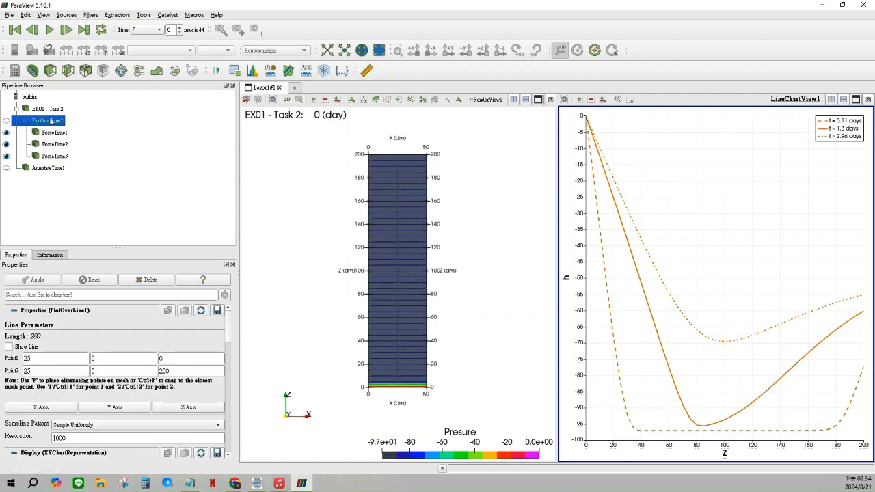
left_click(91, 15)
mouse_move(127, 158)
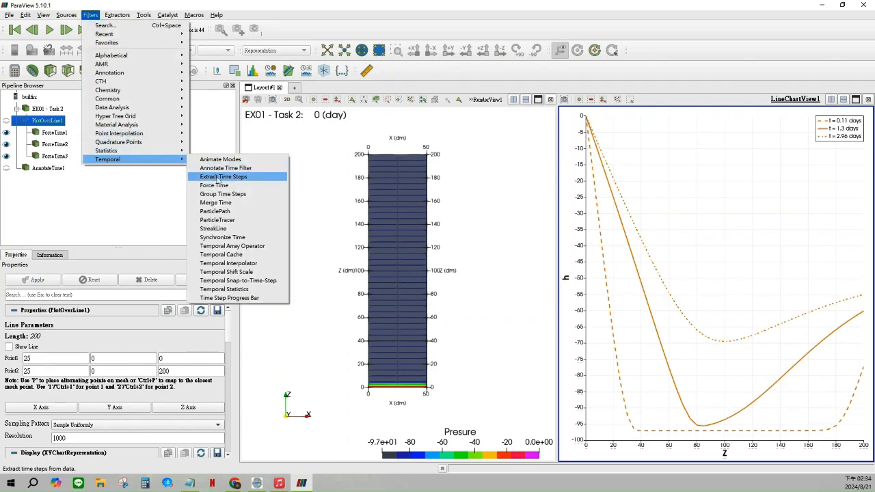
left_click(212, 177)
double_click(57, 335)
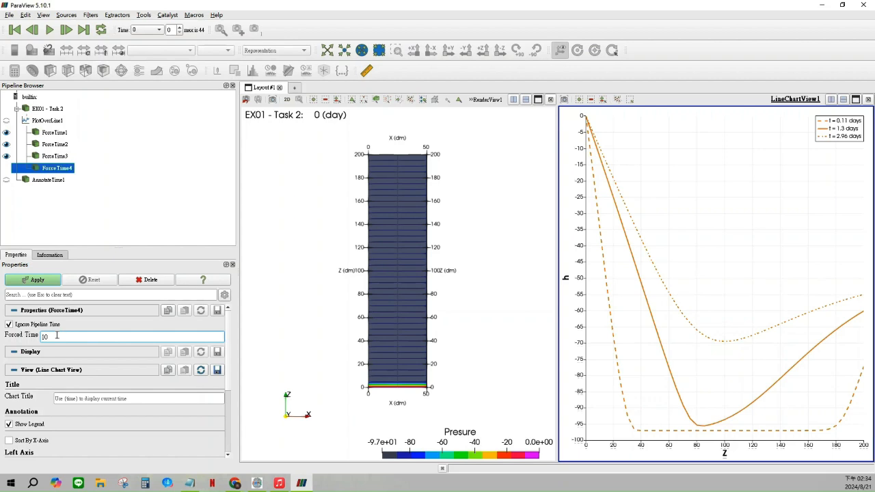
scroll(118, 370, "down", 3)
scroll(120, 378, "up", 5)
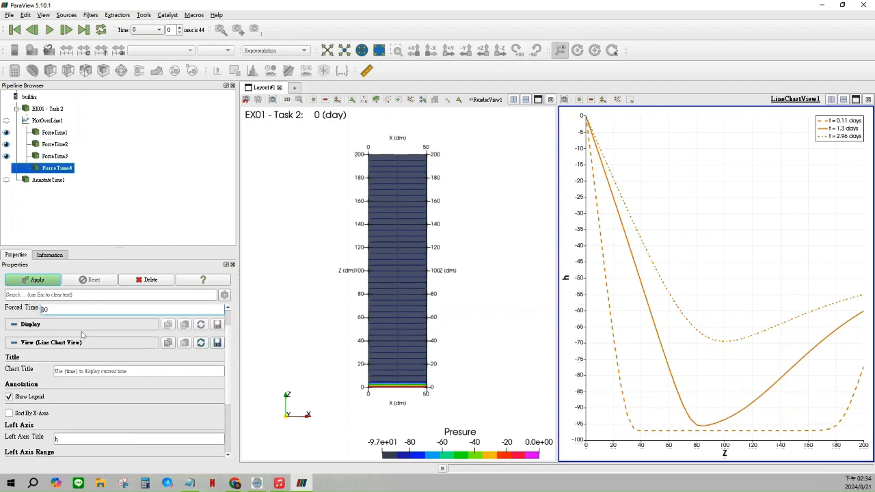
left_click(6, 169)
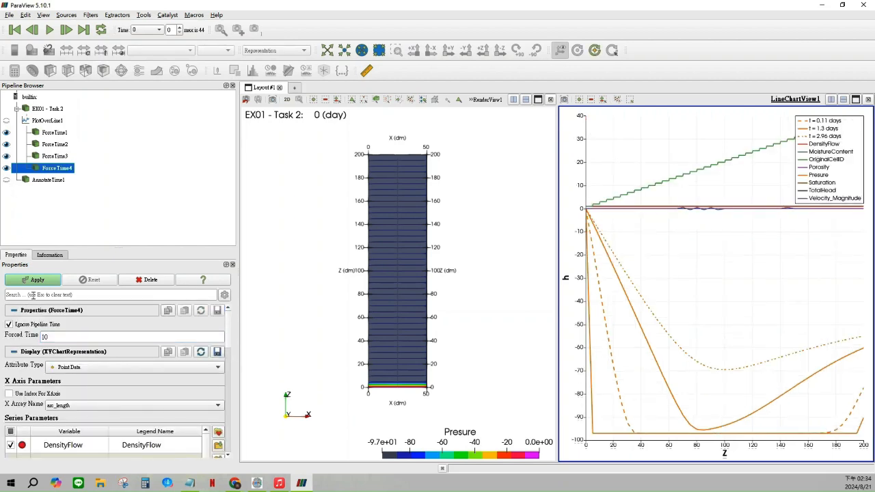
left_click(30, 280)
Step: Turn off all series of the fourth Force Time filter except Presure
left_click(11, 431)
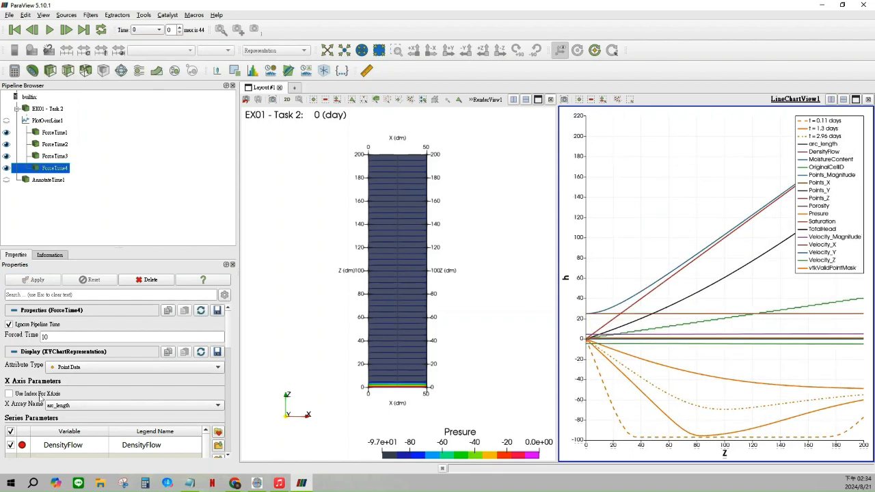
left_click(10, 431)
scroll(7, 389, "down", 8)
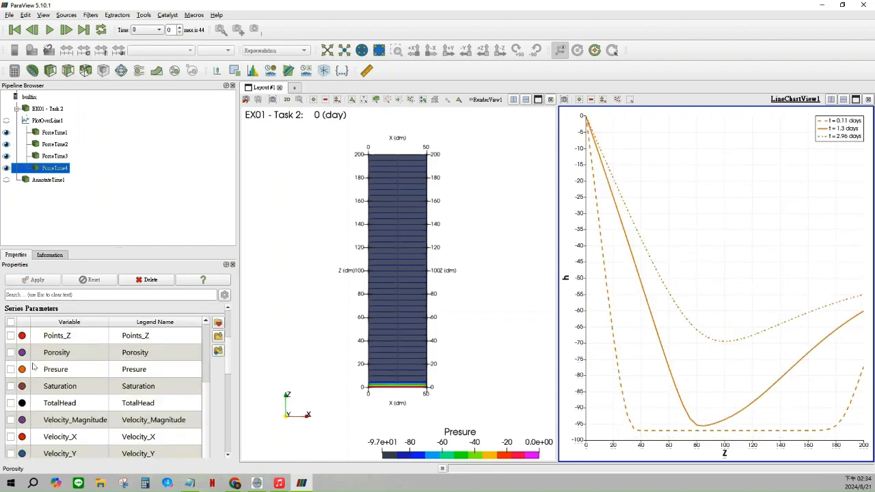
left_click(11, 369)
Step: Rename the fourth filter's Presure series in the legend to "t = 10 days"
double_click(145, 369)
type("t = 0.11 days")
left_click_drag(139, 369, 131, 369)
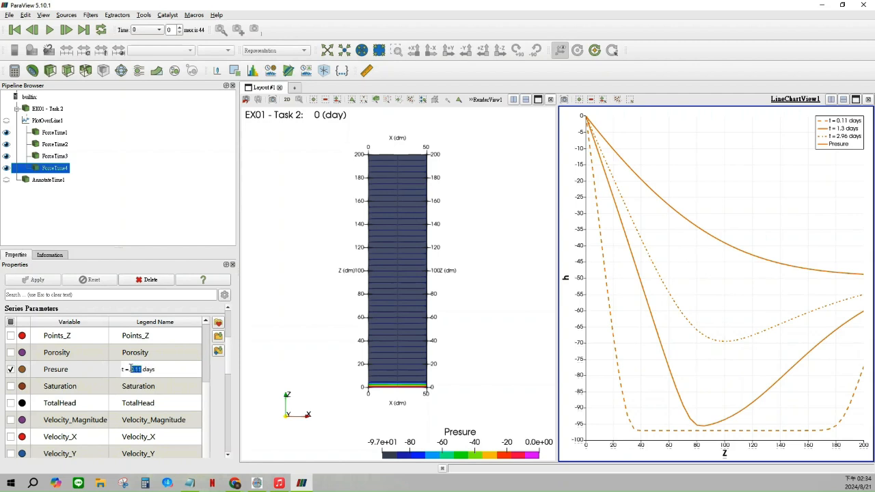
type("10")
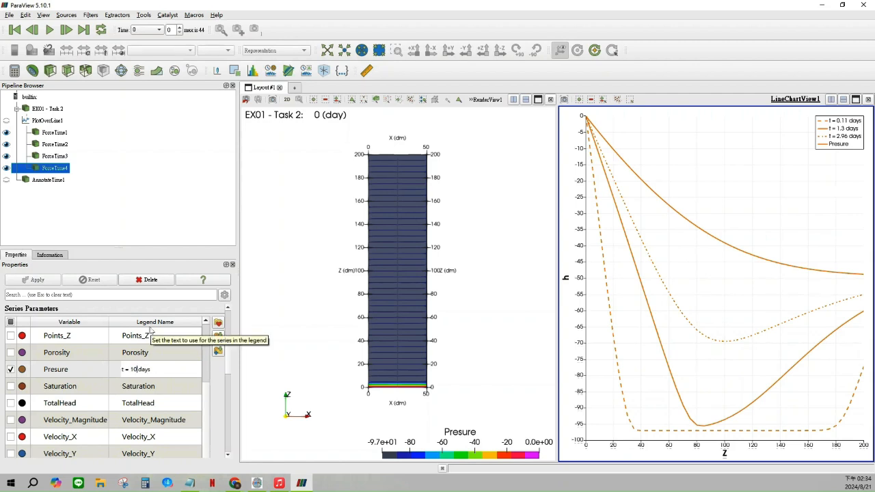
type(".0")
key("BackSpace")
key("BackSpace")
key("Return")
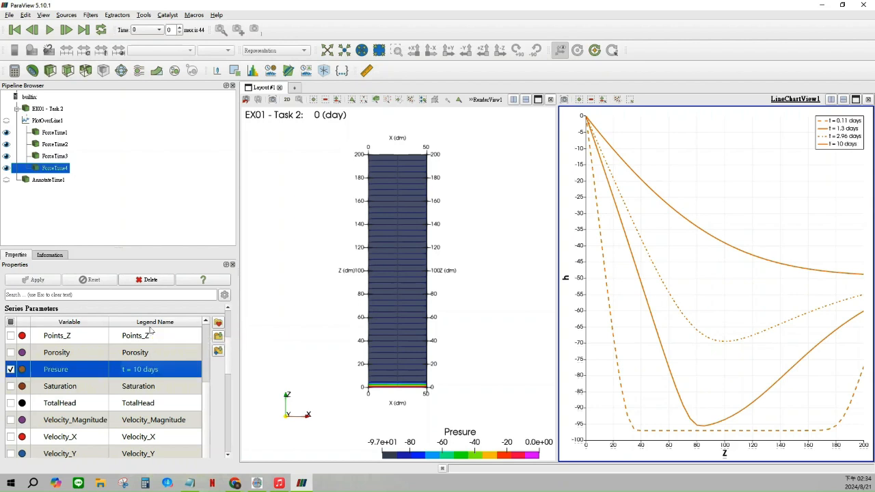
Step: Try the Dash Dot line style on the 10-day curve and settle on Dash Dot Dot
scroll(161, 365, "down", 5)
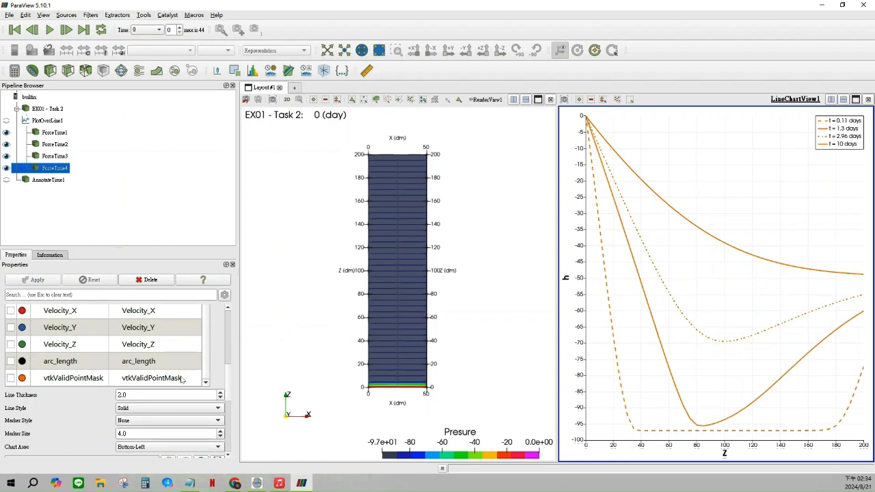
scroll(219, 399, "down", 2)
left_click(213, 382)
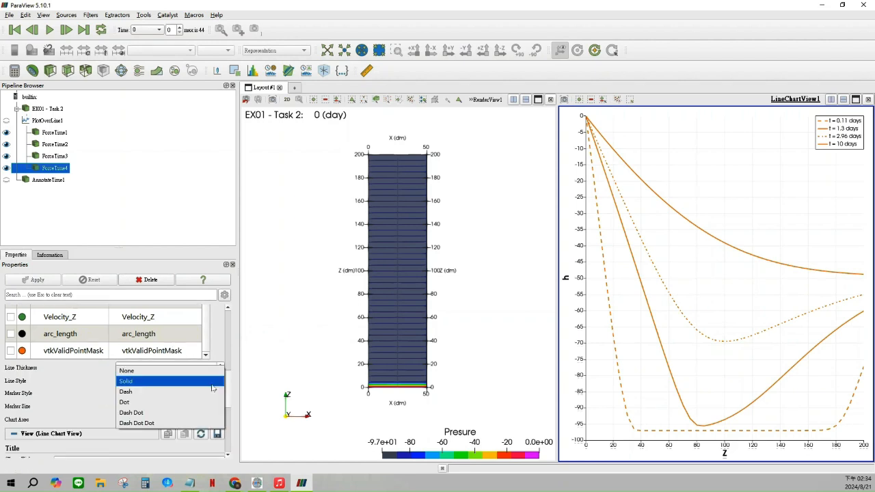
left_click(194, 413)
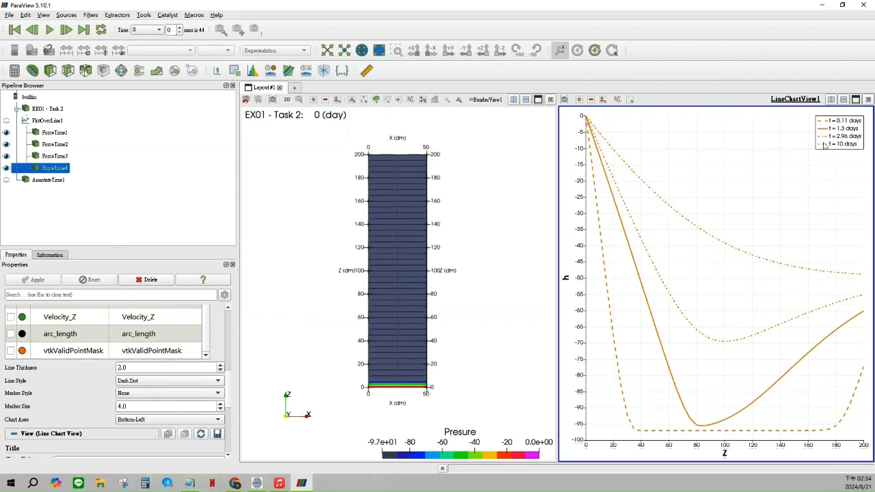
left_click(192, 382)
left_click(193, 392)
scroll(113, 369, "down", 10)
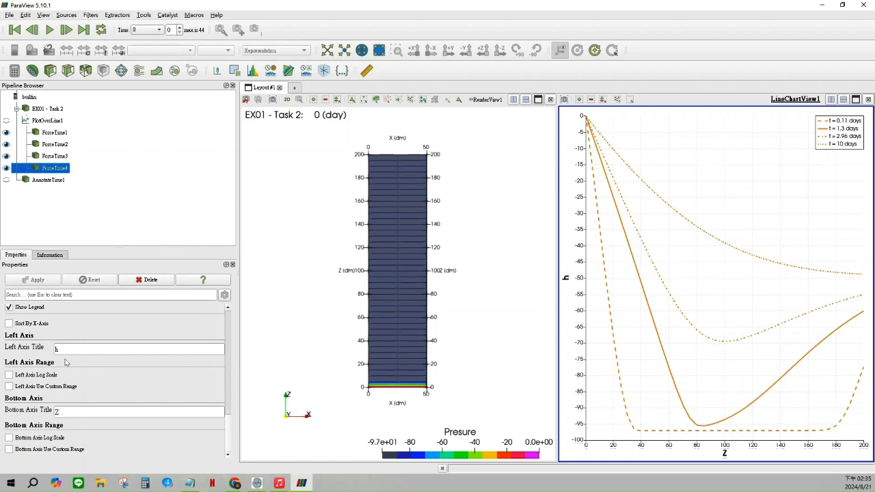
scroll(85, 378, "up", 15)
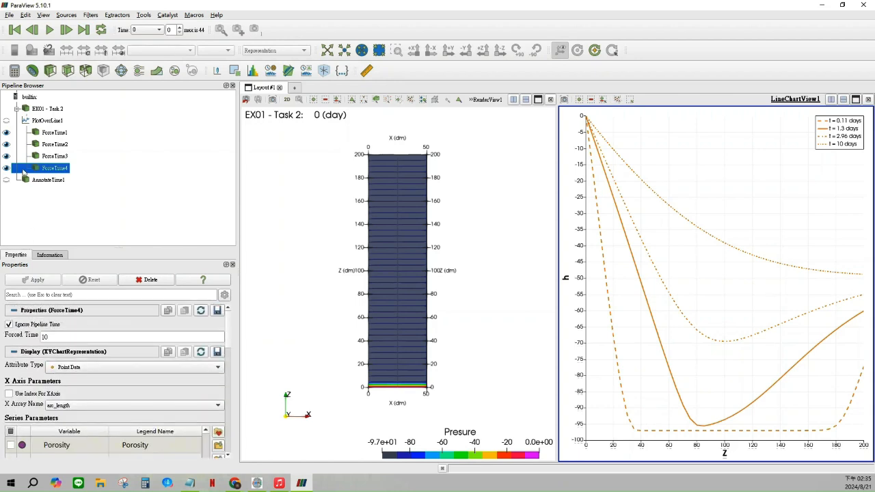
Step: Split the line chart view horizontally and create a second Line Chart View in the new area beneath it
left_click(842, 100)
scroll(755, 342, "down", 3)
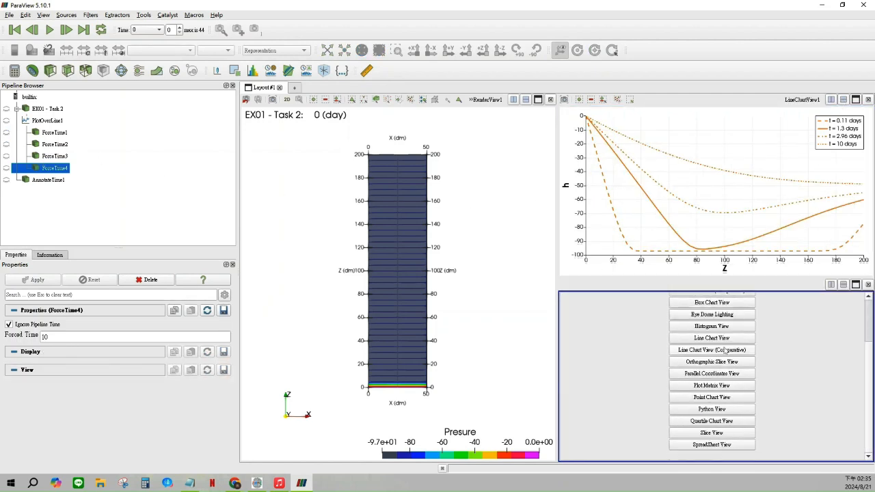
scroll(758, 345, "up", 3)
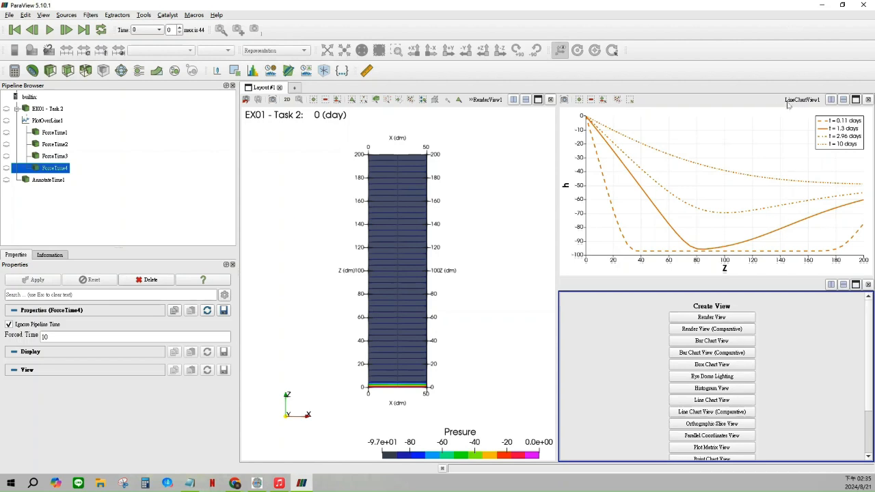
left_click(711, 400)
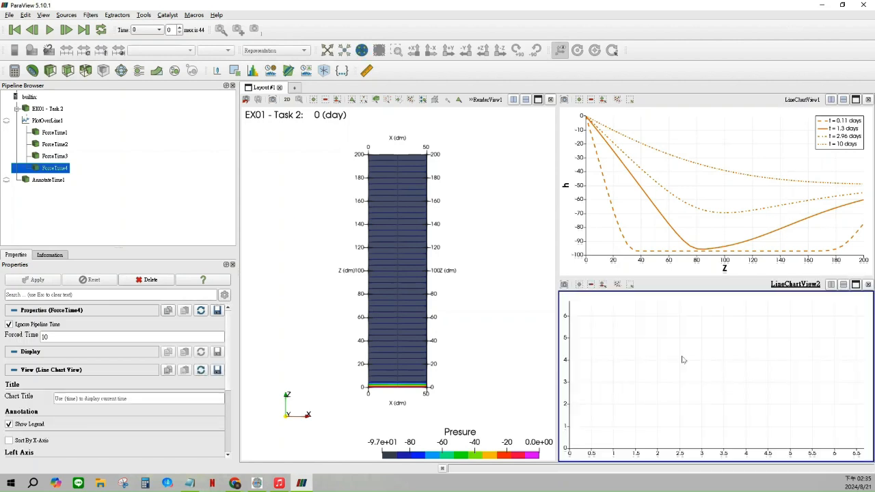
Step: Add a fifth Force Time filter to PlotOverLine1 and set its forced time to 10.05
left_click(43, 120)
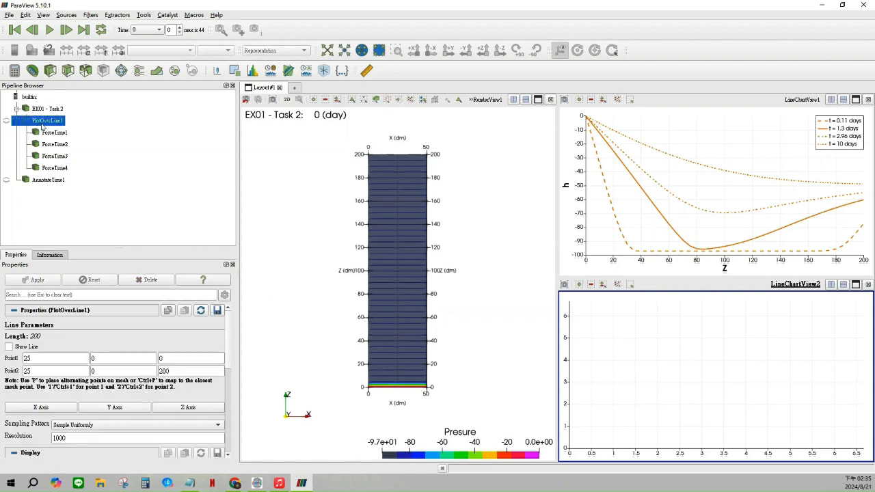
left_click(90, 14)
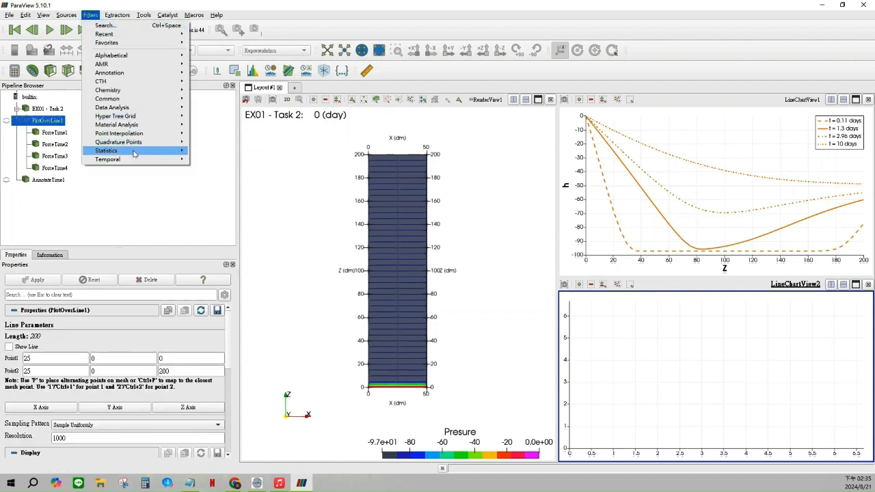
mouse_move(164, 150)
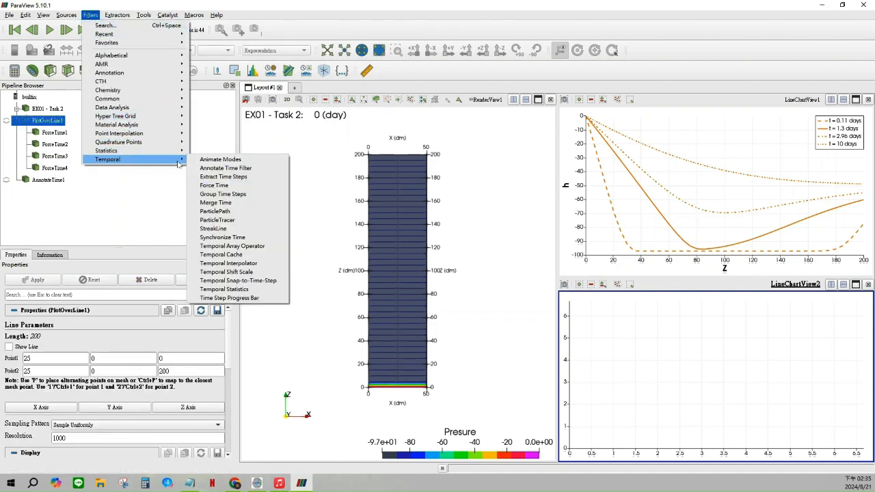
left_click(211, 185)
double_click(56, 335)
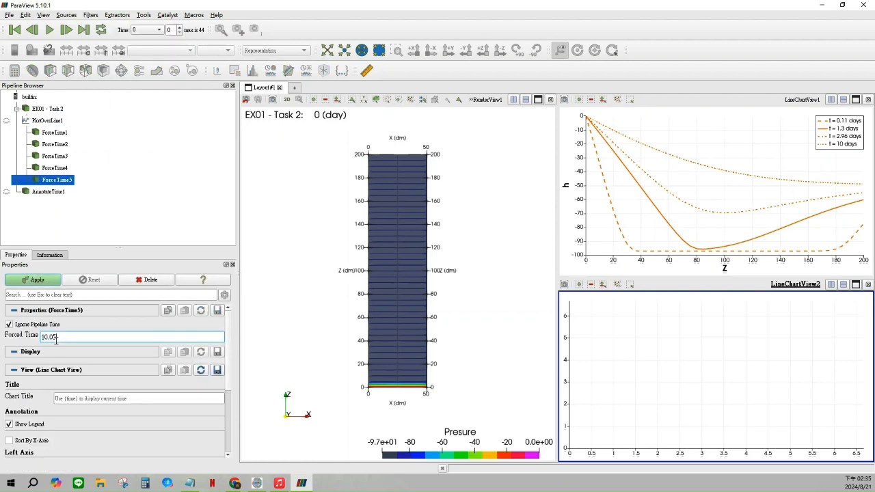
Step: Title the second chart's left axis "h" and its bottom axis "Z"
scroll(78, 362, "down", 5)
left_click(78, 350)
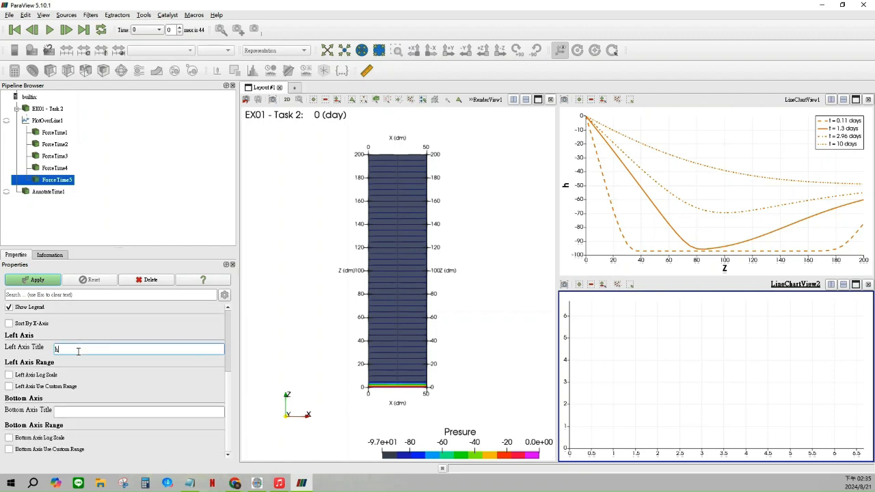
left_click(99, 413)
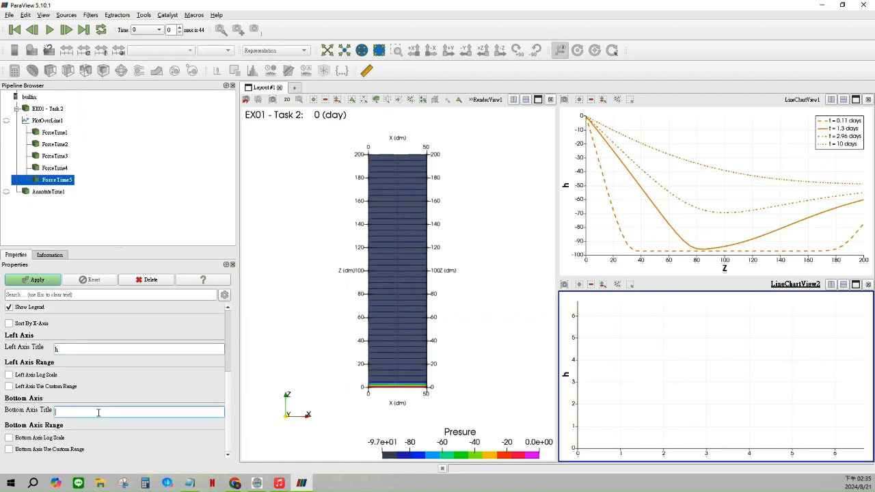
key("Return")
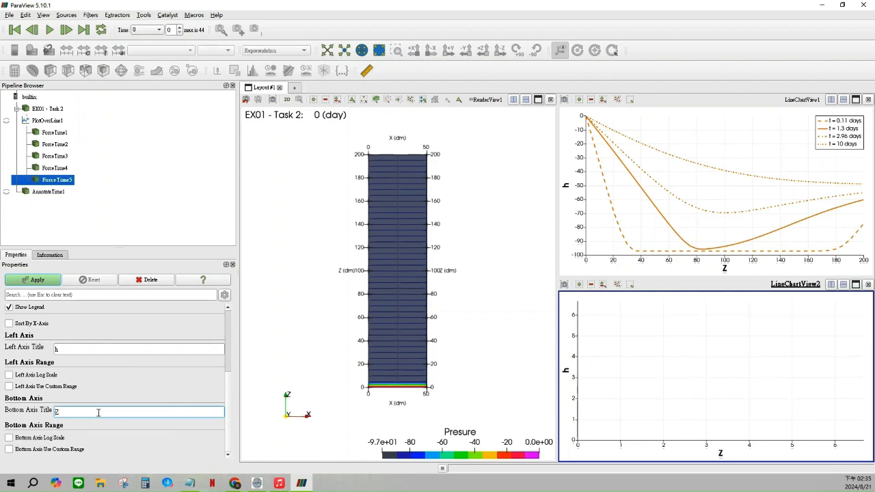
Step: Apply the fifth Force Time filter and show it in the second line chart
scroll(42, 326, "up", 5)
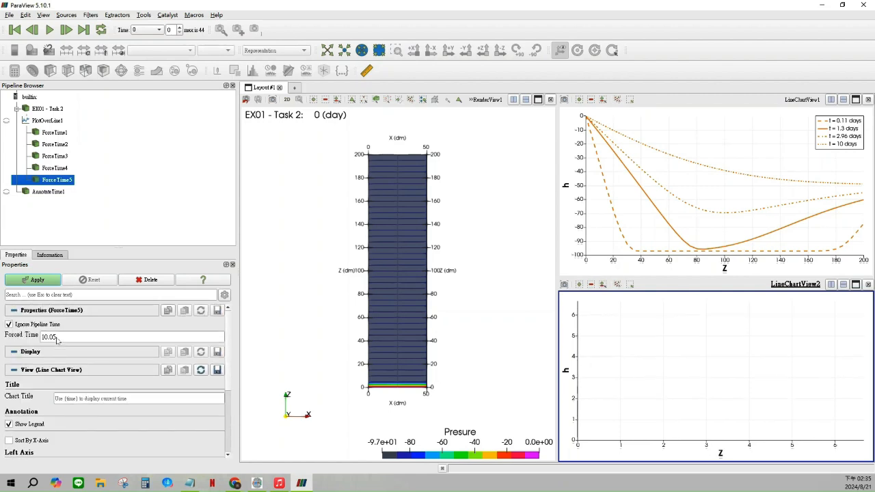
left_click(37, 280)
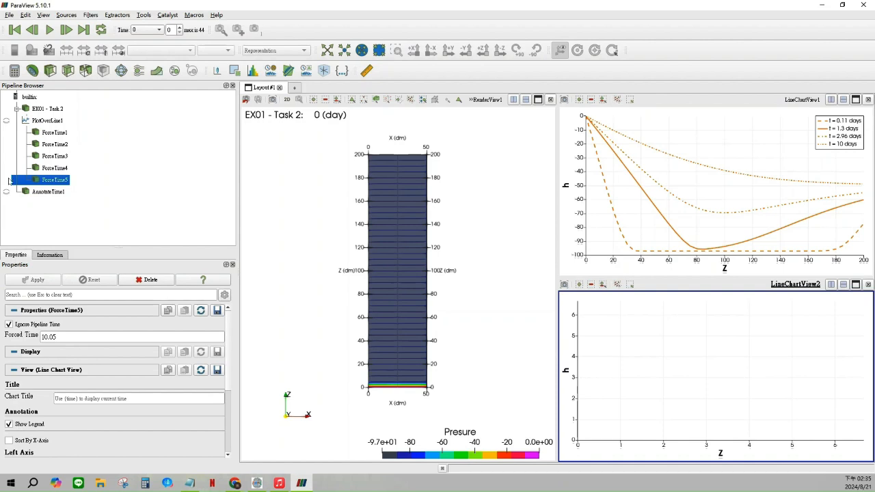
left_click(6, 180)
Step: Turn off all series of the fifth Force Time filter except Presure
scroll(23, 373, "down", 4)
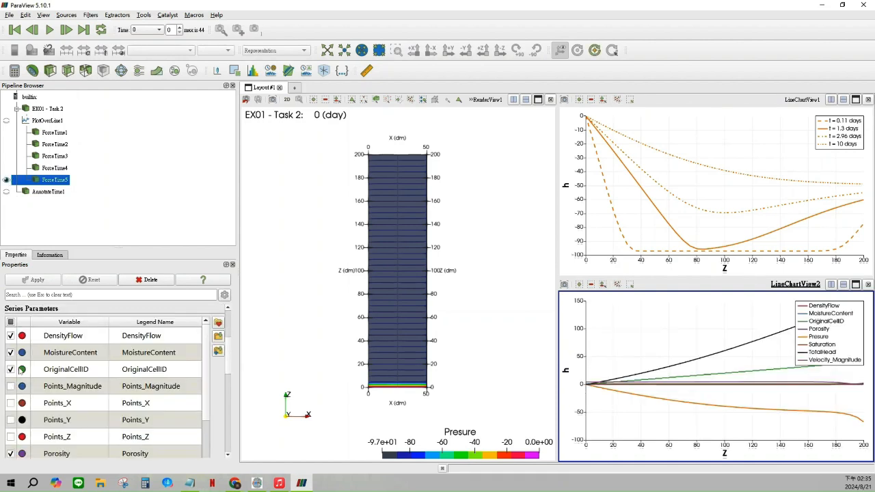
left_click(11, 322)
left_click(10, 323)
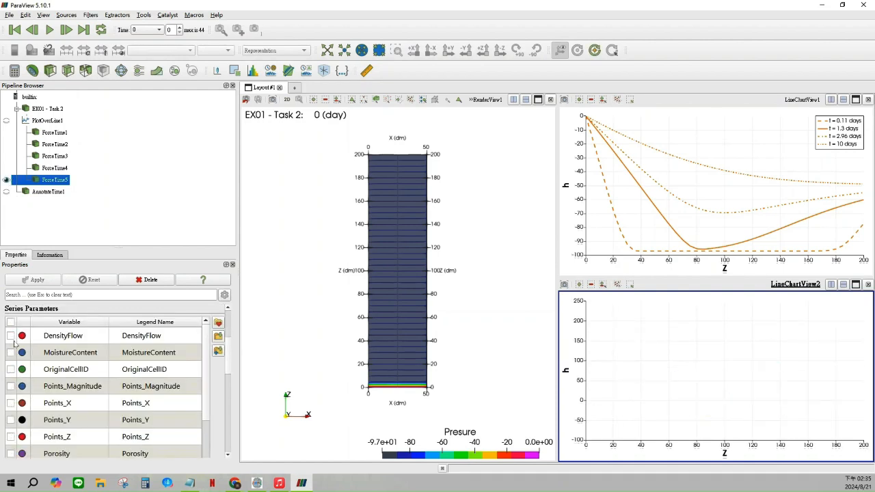
scroll(13, 397, "down", 2)
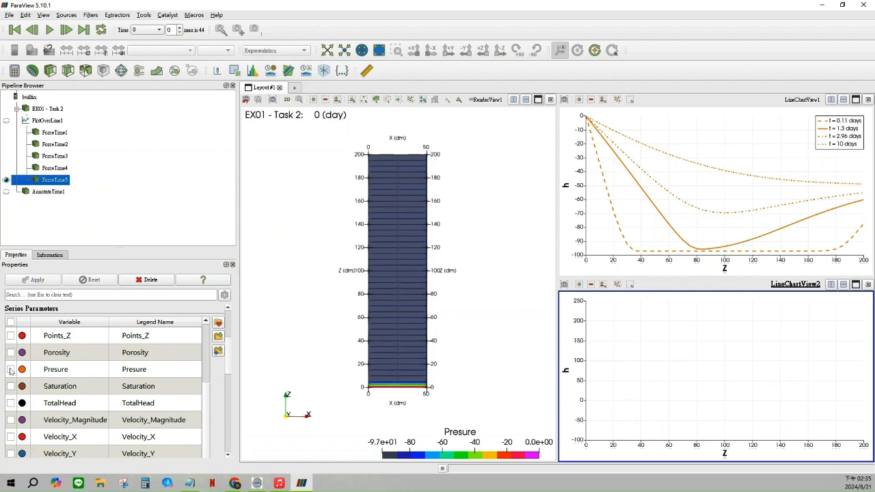
left_click(10, 369)
Step: Rename the fifth filter's Presure series in the legend to "t = 10 days"
double_click(148, 369)
left_click(148, 369)
double_click(149, 369)
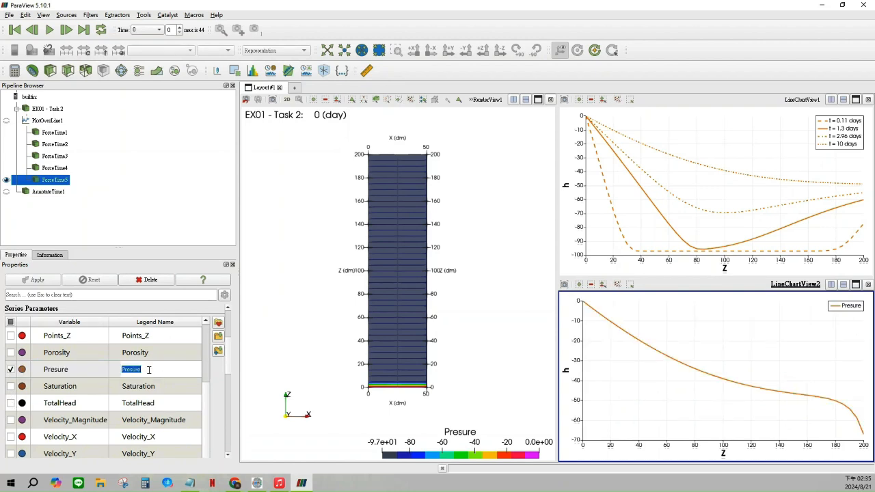
type("t = 0.11 days")
left_click_drag(140, 369, 135, 369)
key("BackSpace")
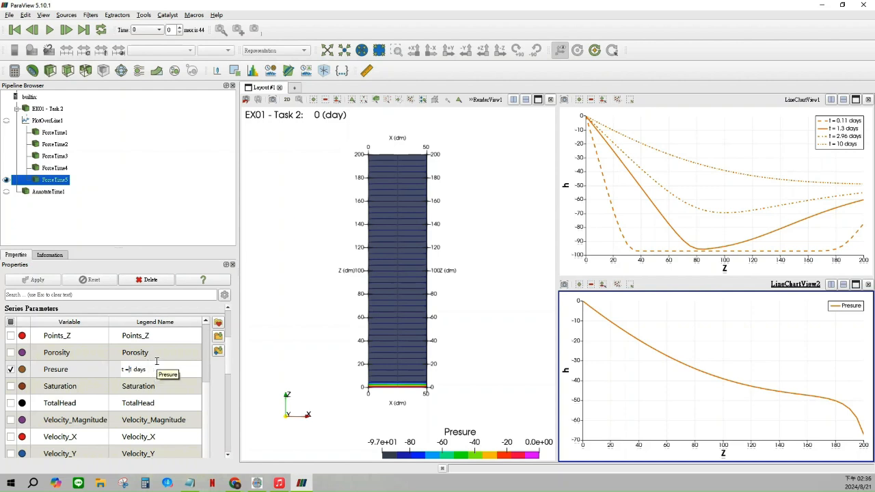
type("8")
key("BackSpace")
key("Right")
type("0")
key("Return")
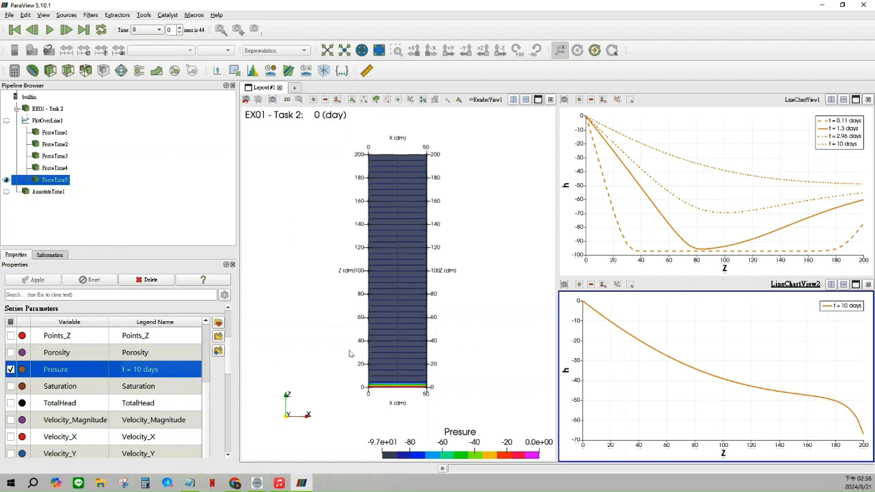
Step: Correct the fifth filter's Presure legend name to "t = 10.05 days"
scroll(91, 358, "down", 5)
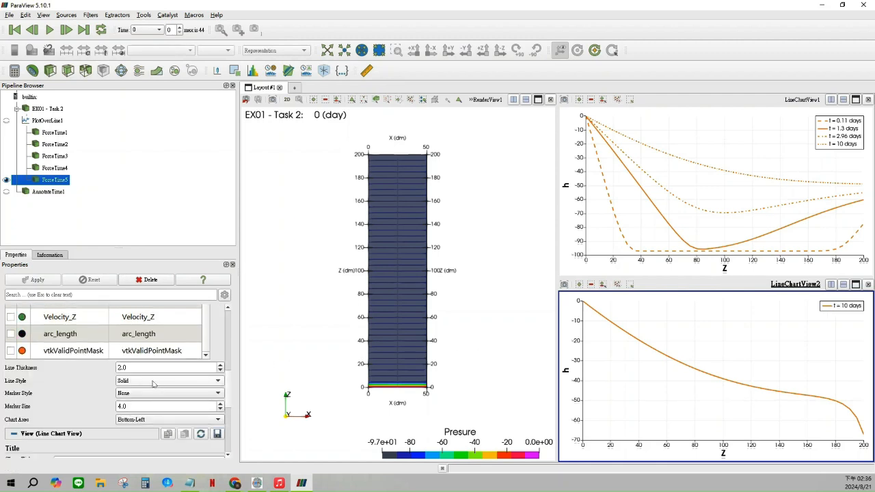
scroll(153, 383, "down", 2)
scroll(147, 369, "up", 10)
scroll(147, 368, "down", 3)
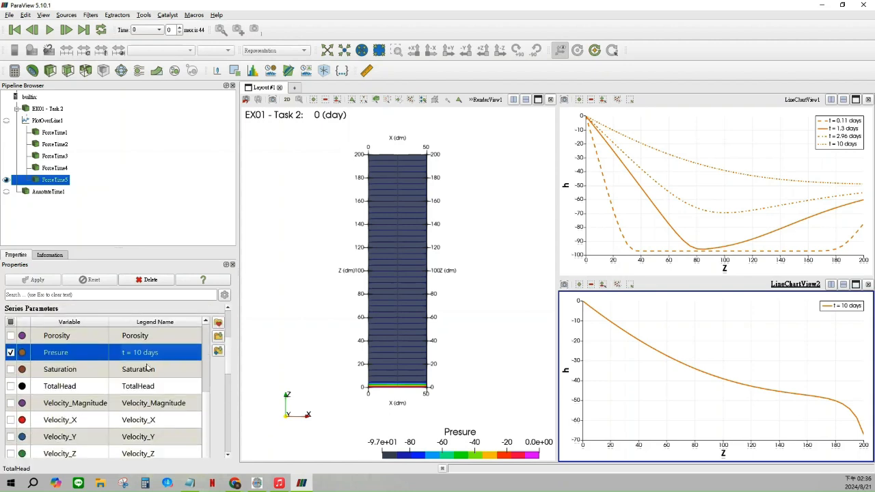
left_click(141, 353)
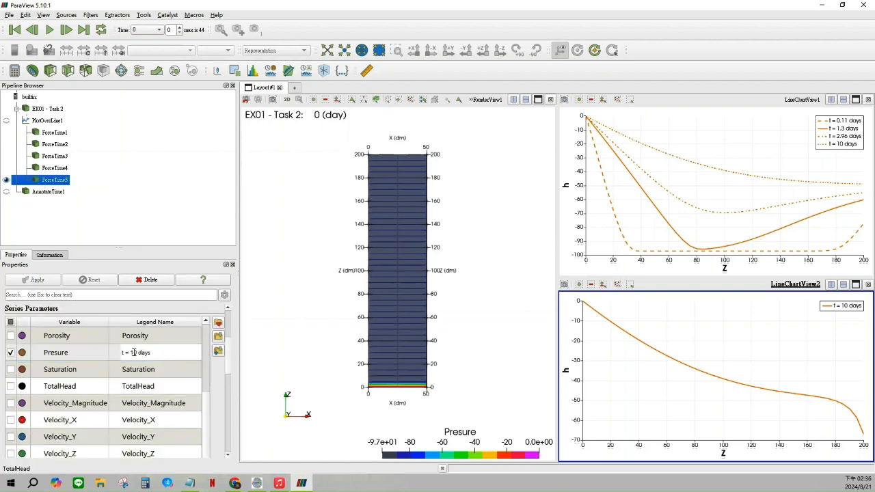
type(".05")
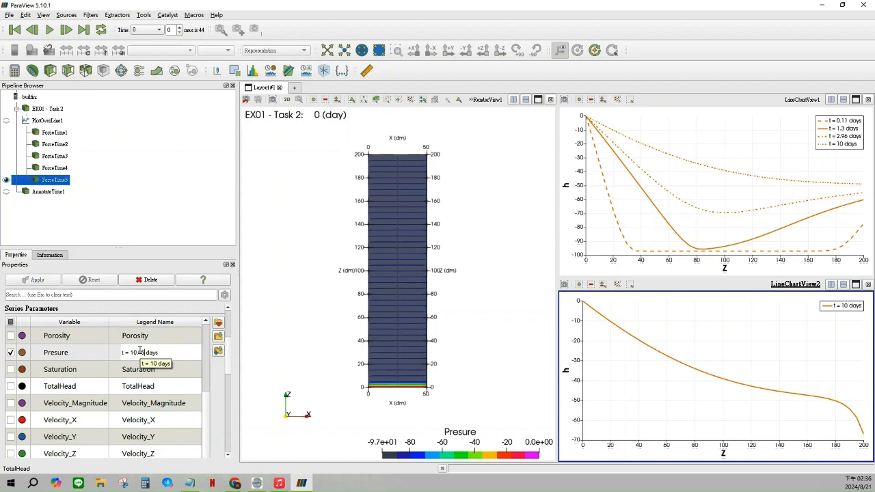
key("Return")
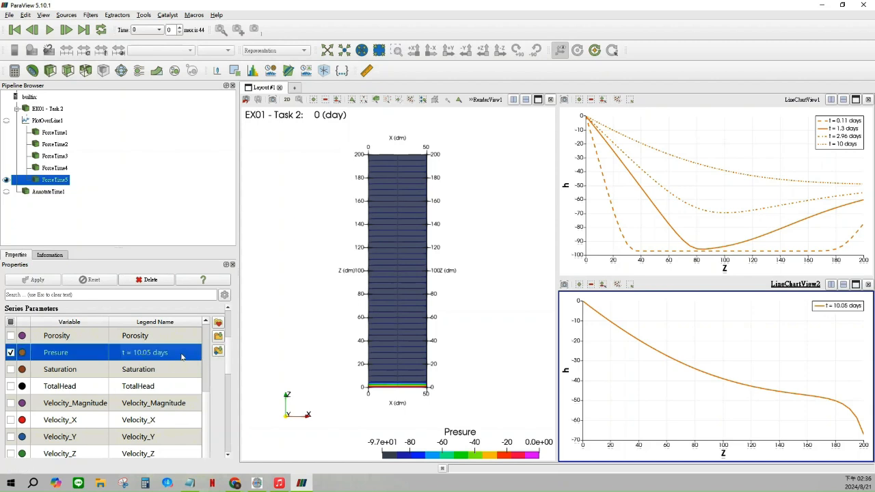
Step: Set the line thickness of the 10.05-day curve to 3.0
scroll(181, 356, "down", 4)
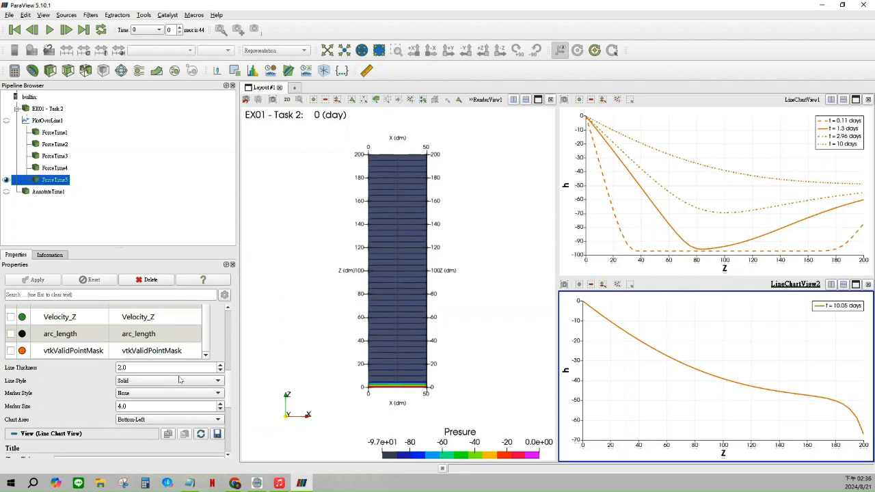
left_click(220, 364)
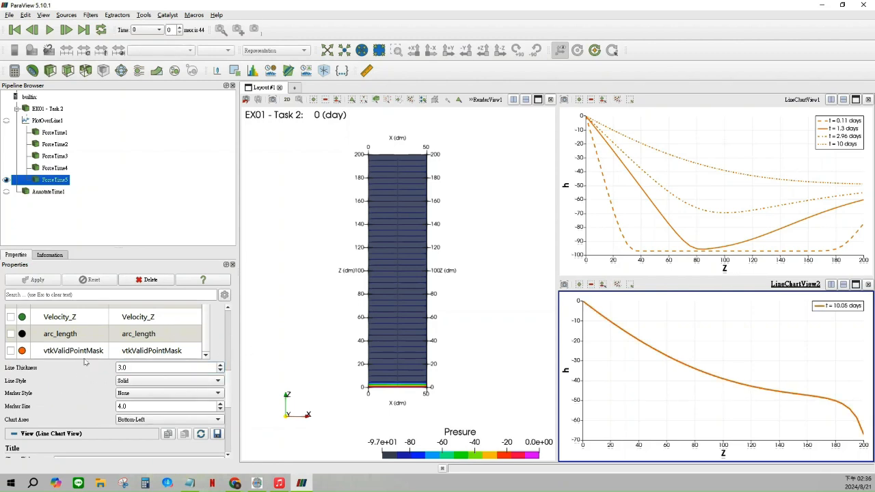
scroll(55, 376, "down", 4)
scroll(58, 374, "up", 8)
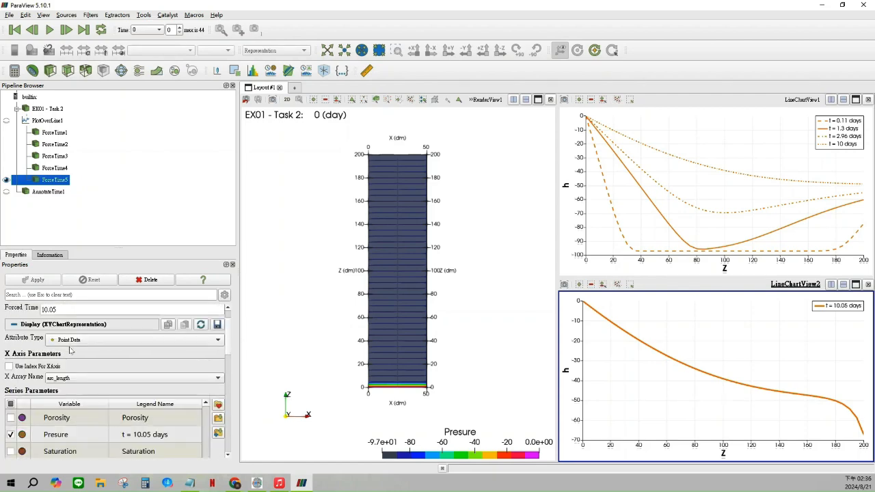
Step: Add a sixth Force Time filter to PlotOverLine1 with a forced time of 10.5
left_click(48, 120)
left_click(91, 14)
mouse_move(146, 159)
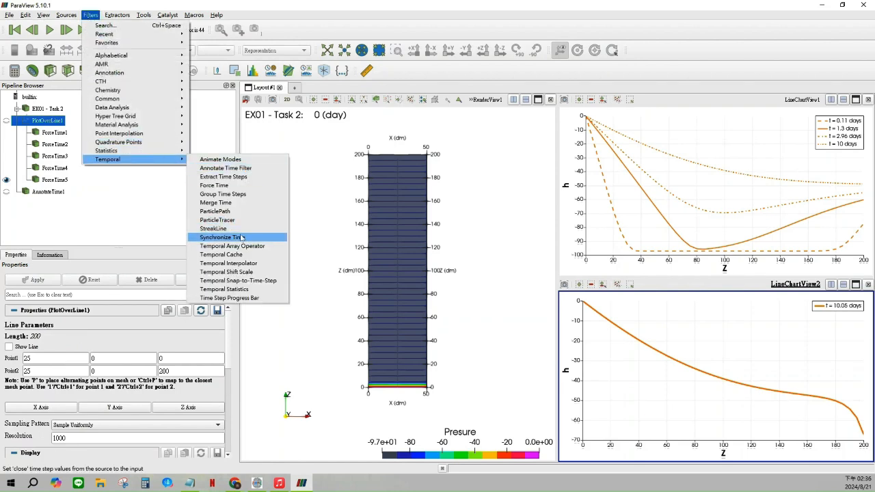
left_click(212, 186)
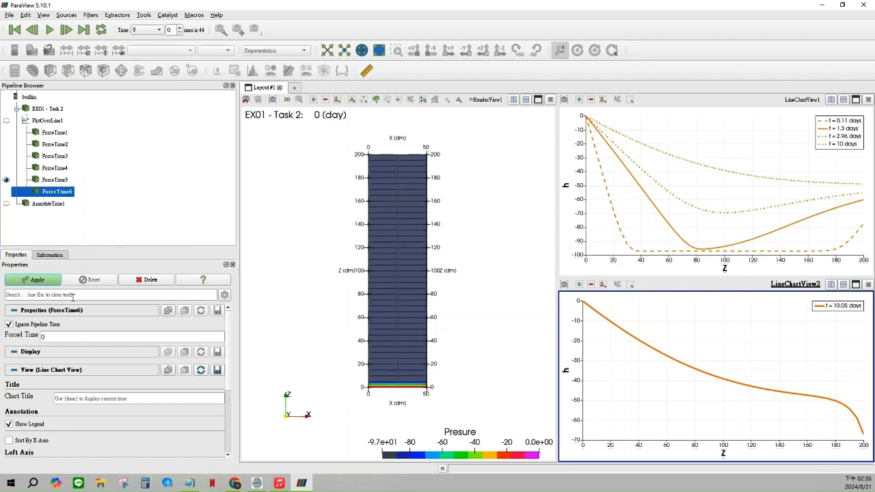
double_click(68, 337)
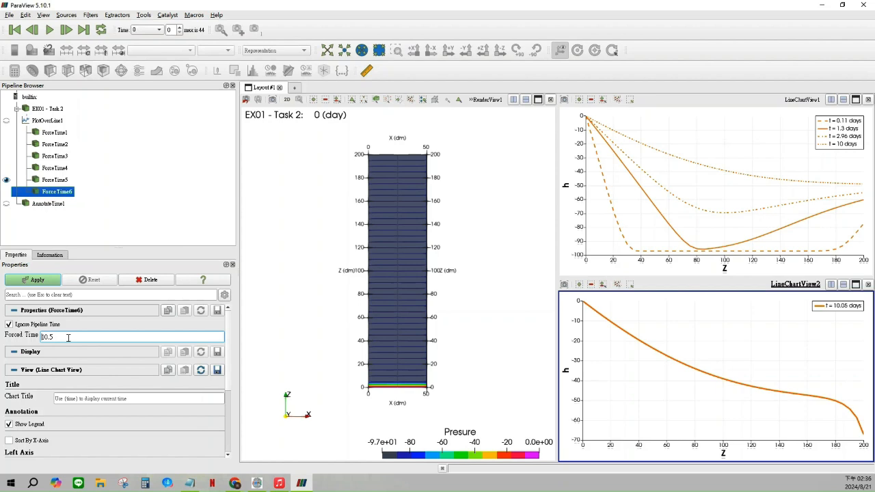
type("10.5")
scroll(68, 337, "down", 5)
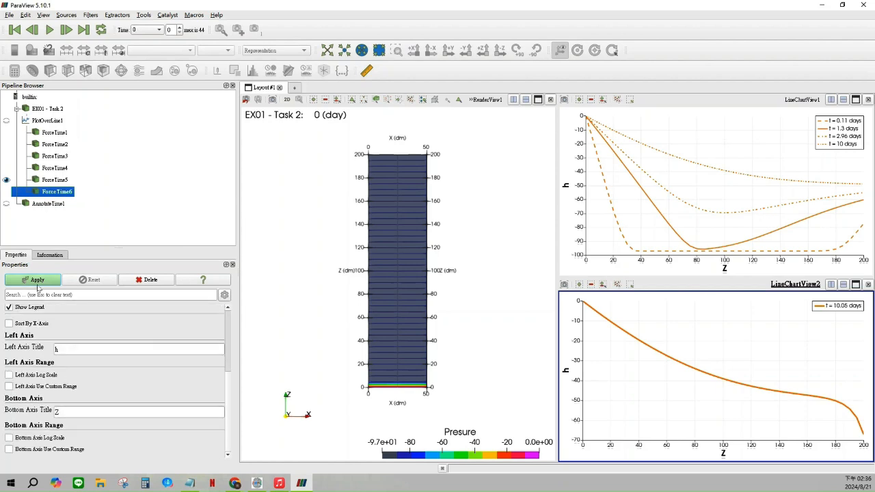
Step: Show the sixth Force Time filter in the second line chart and turn off all its series
left_click(7, 191)
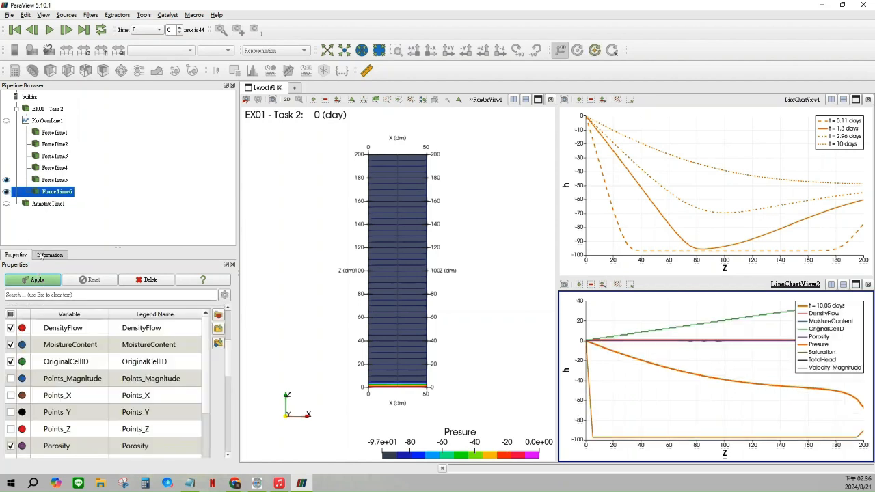
left_click(10, 314)
left_click(10, 314)
Step: Rename the sixth filter's Presure series in the legend to "t = 10.5 days" and turn that series on
scroll(41, 416, "down", 3)
left_click(58, 361)
double_click(152, 361)
type("t = 0.11 days")
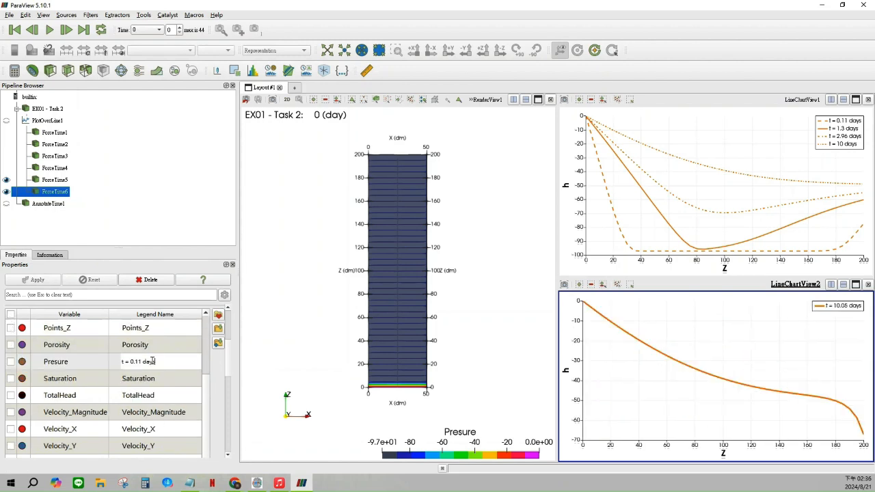
left_click_drag(137, 361, 130, 360)
type("10.5")
key("Return")
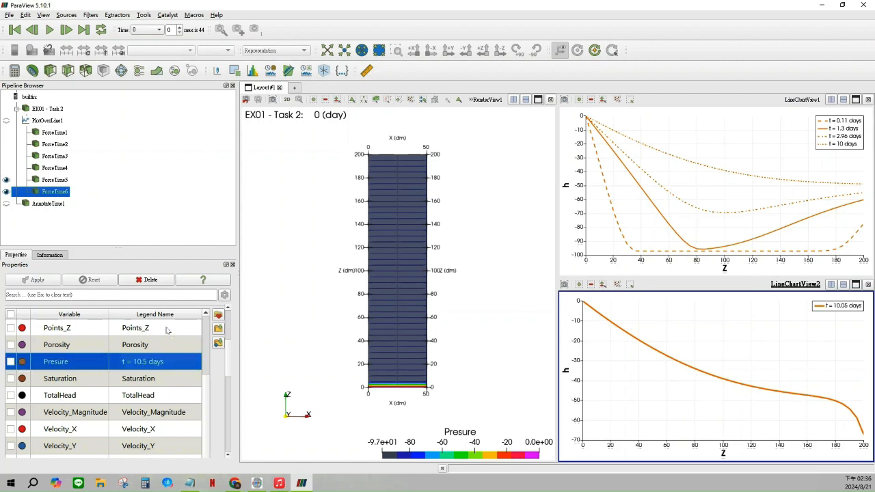
left_click(11, 361)
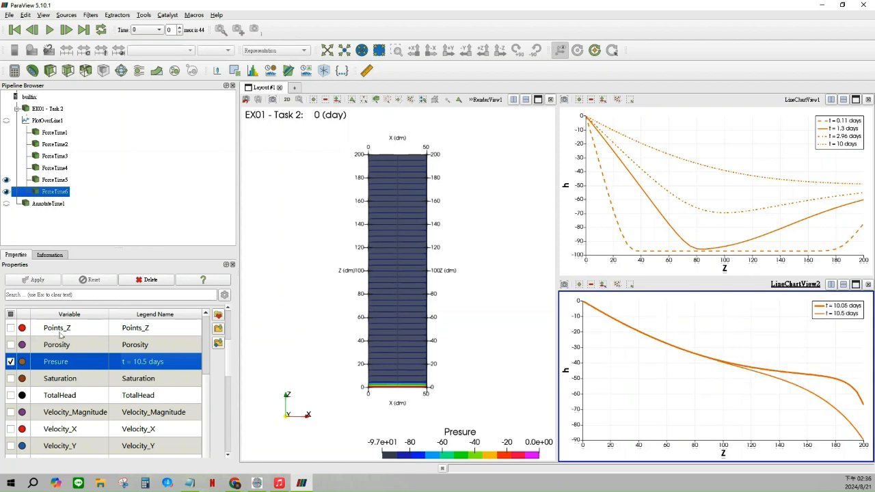
Step: Set the 10.5-day curve's line thickness to 3.0 and its line style to Dash Dot
scroll(196, 365, "down", 3)
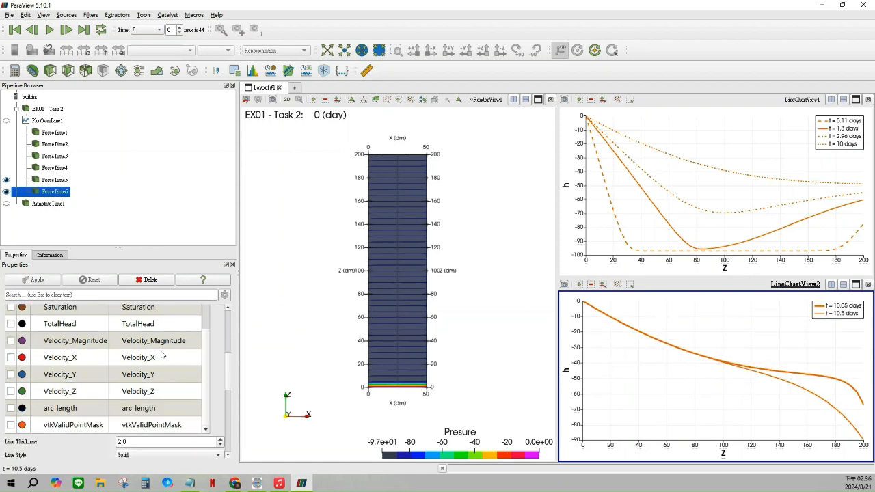
left_click(220, 413)
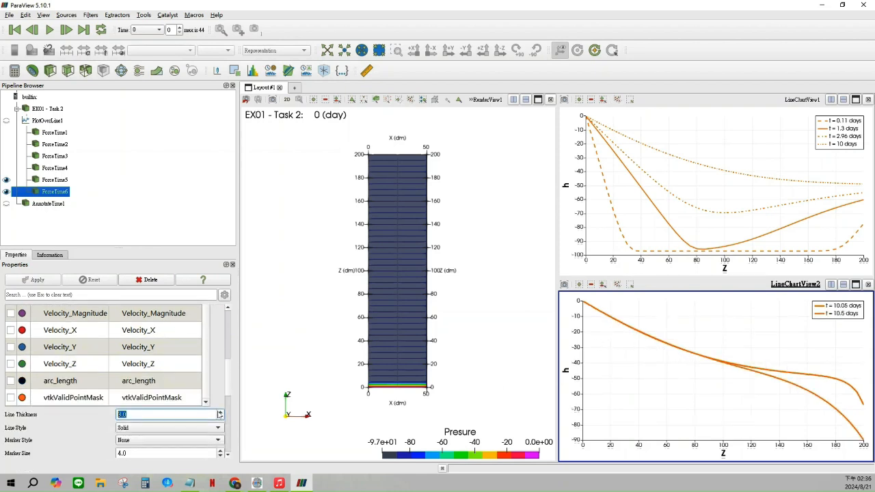
left_click(167, 427)
left_click(165, 459)
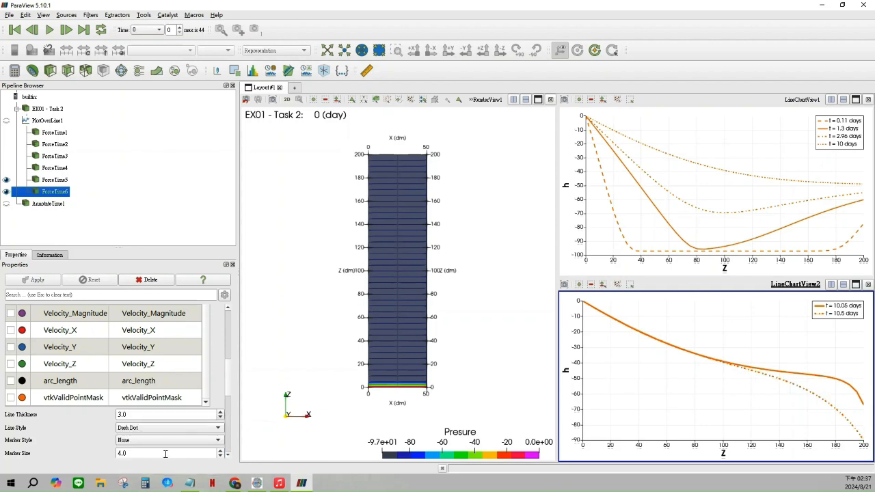
scroll(84, 339, "down", 10)
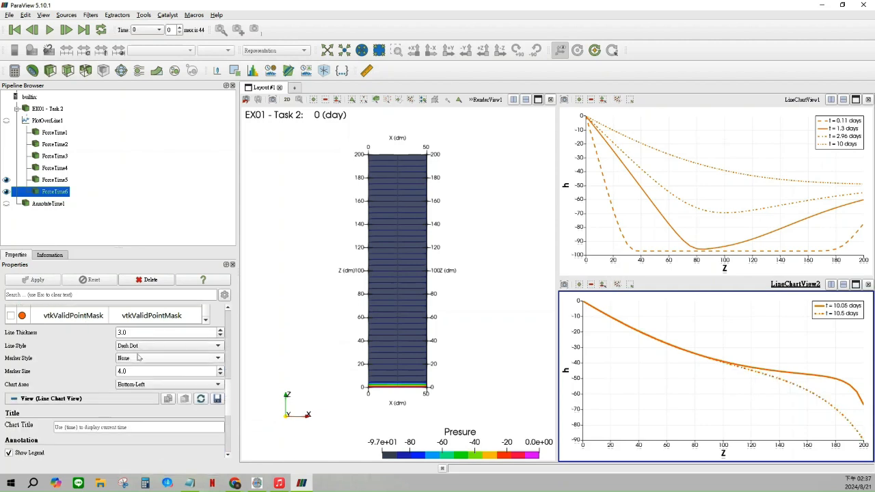
scroll(98, 395, "up", 10)
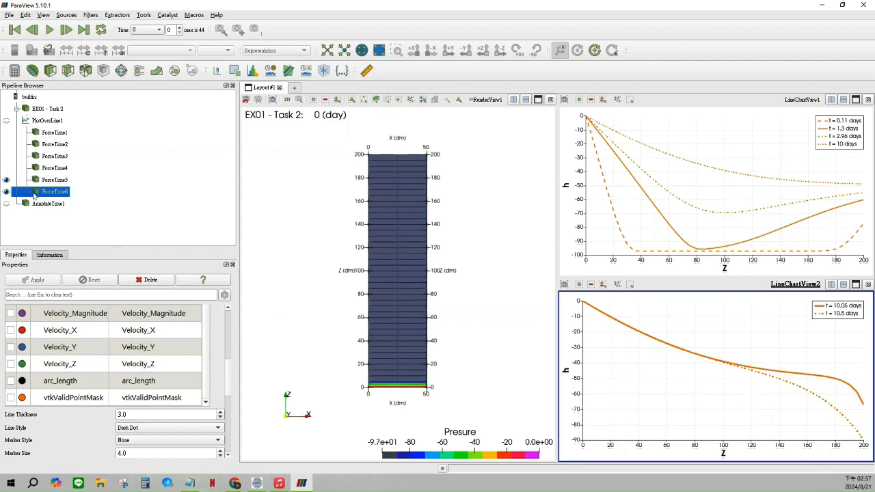
Step: Add a seventh Force Time filter to PlotOverLine1 with a forced time of 12.96
left_click(58, 120)
left_click(90, 15)
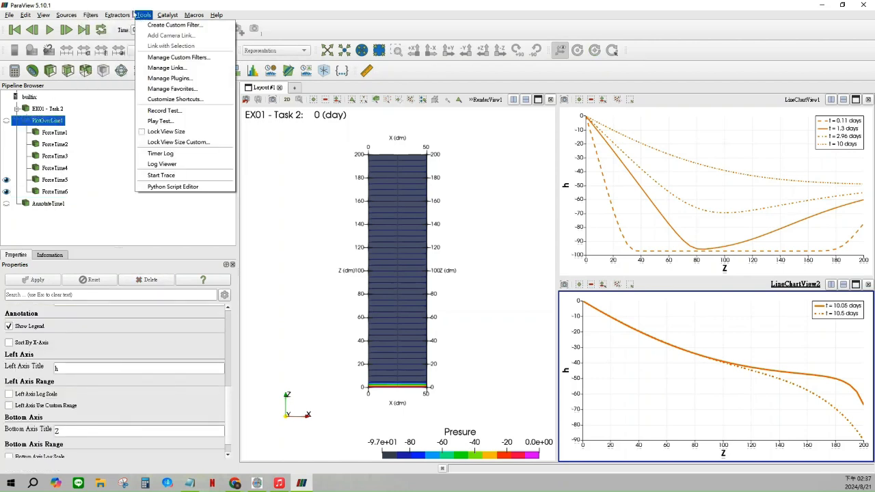
mouse_move(183, 159)
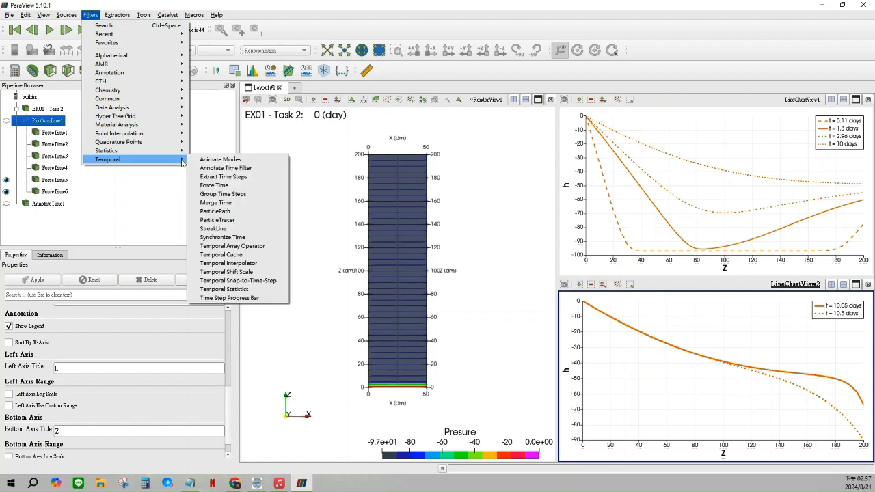
left_click(220, 187)
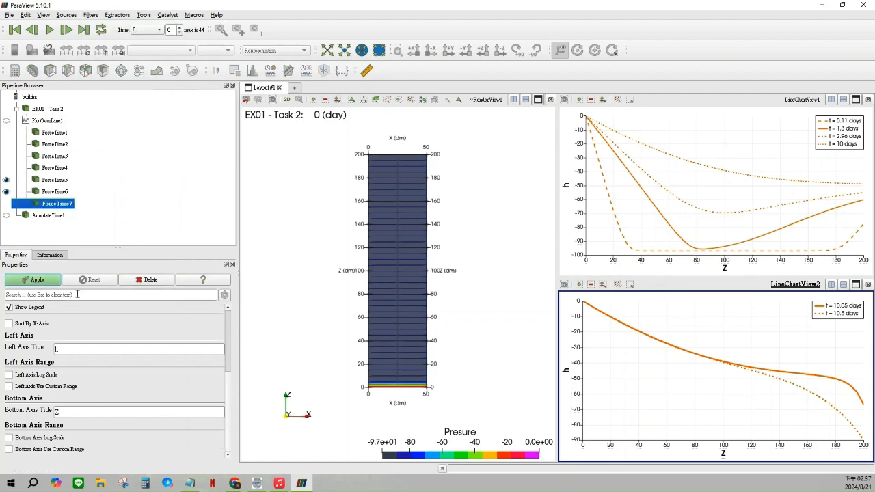
scroll(96, 321, "up", 3)
double_click(90, 335)
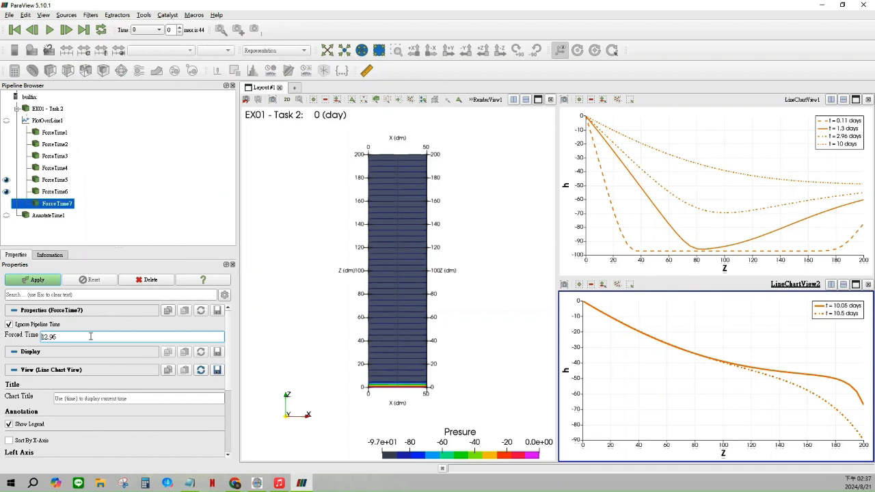
scroll(93, 341, "down", 5)
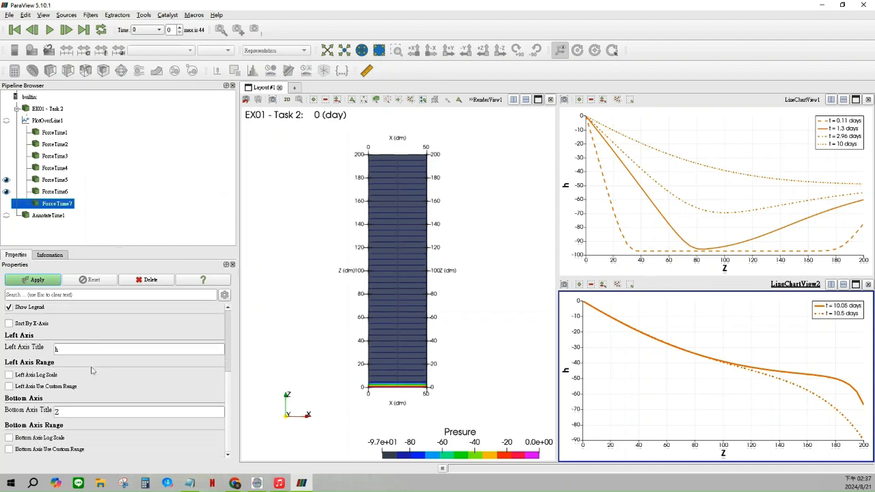
scroll(92, 369, "up", 5)
Step: Show the seventh Force Time filter in the second chart, turn off all its series and apply the filter
left_click(7, 203)
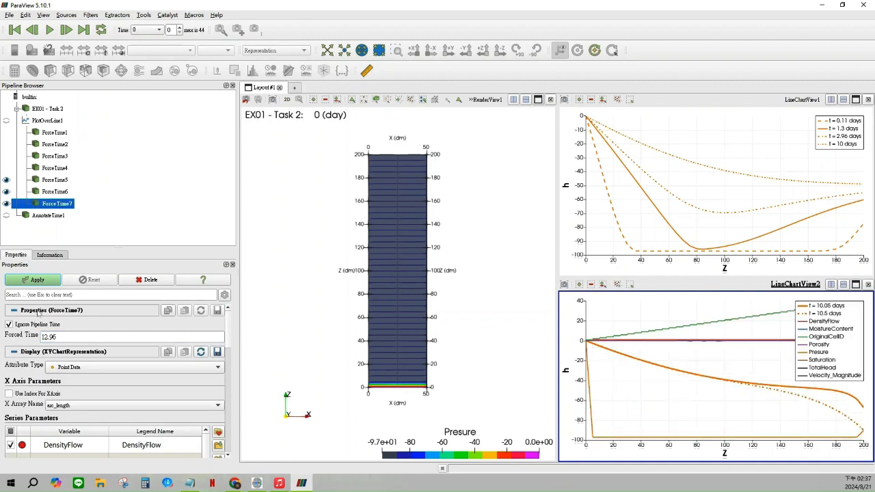
scroll(26, 383, "down", 3)
left_click(10, 349)
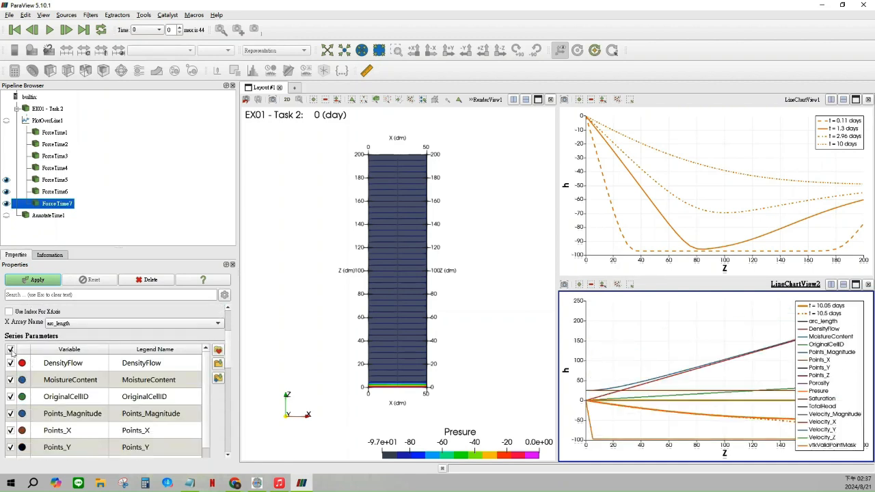
left_click(10, 349)
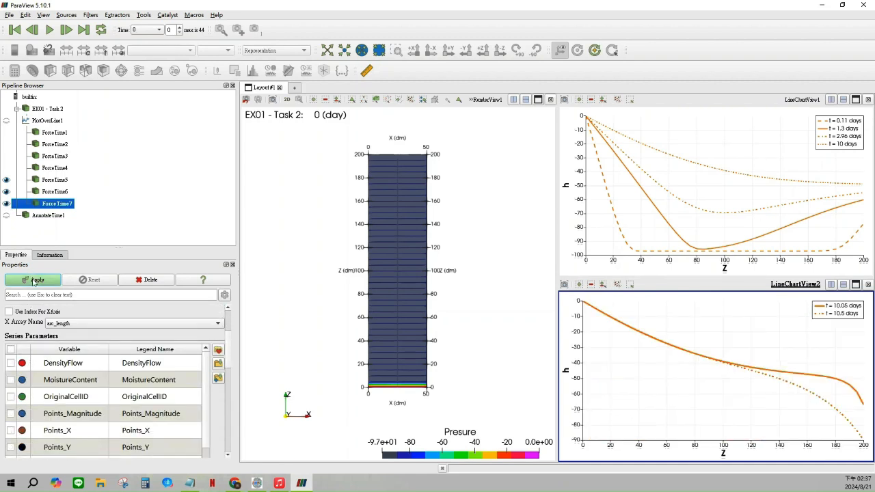
left_click(34, 280)
Step: Turn on the seventh filter's Presure series and rename it in the legend to "t = 12.96 days"
scroll(53, 352, "down", 2)
left_click(10, 415)
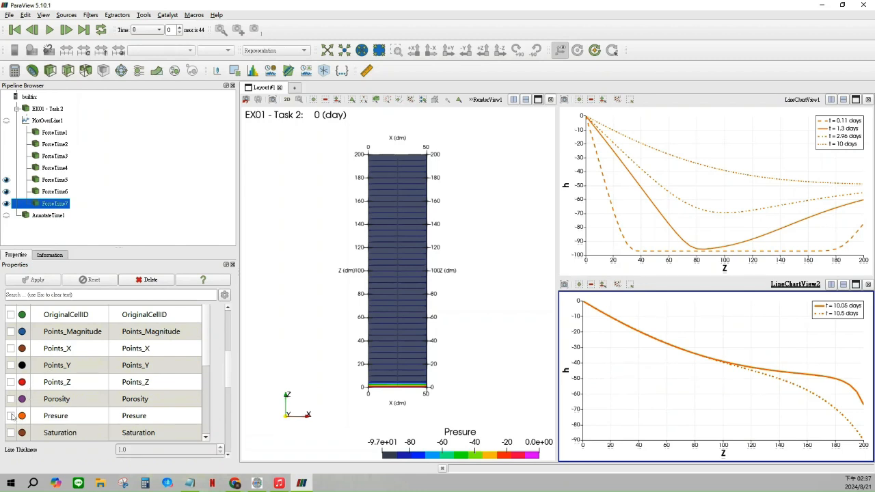
double_click(131, 415)
key("ctrl+v")
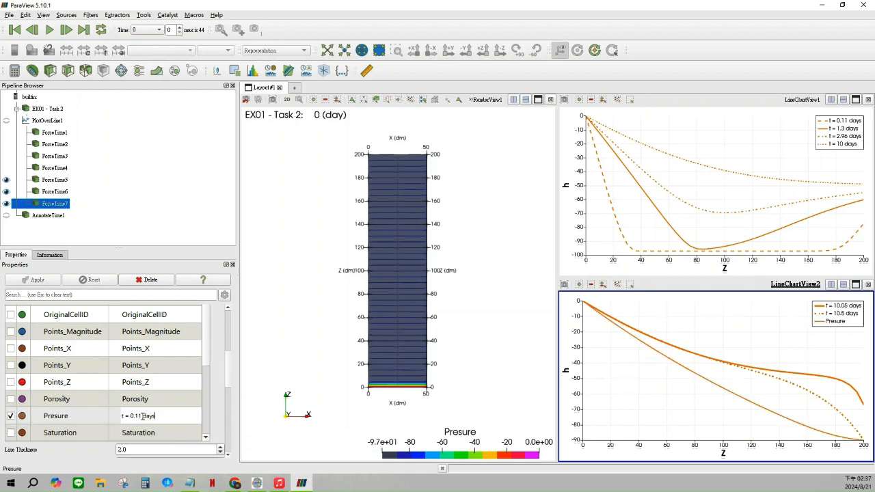
type("12.96")
key("Return")
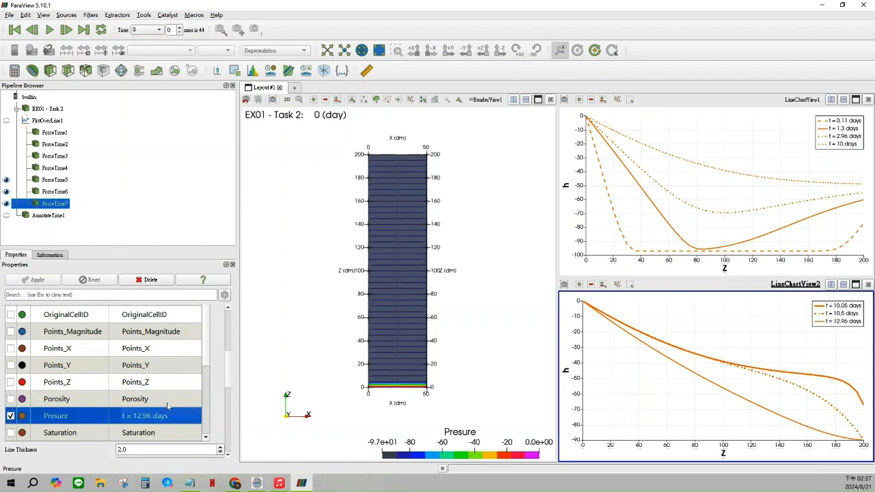
Step: Set the 12.96-day curve's line thickness to 3.0 and its line style to Dash Dot Dot
scroll(168, 406, "down", 10)
left_click(220, 310)
left_click(214, 325)
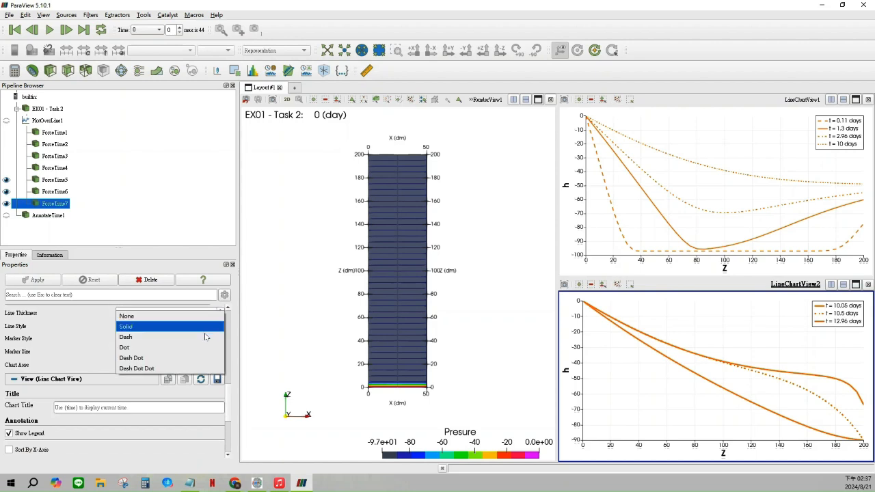
left_click(178, 358)
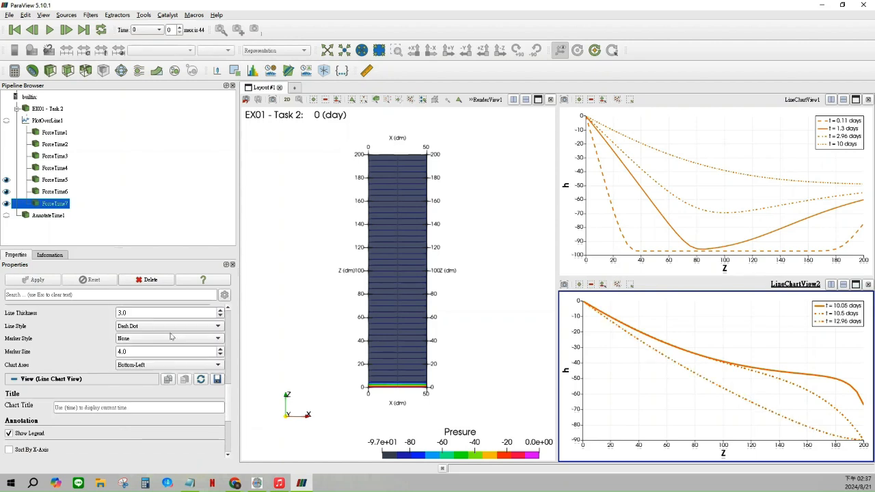
left_click(166, 325)
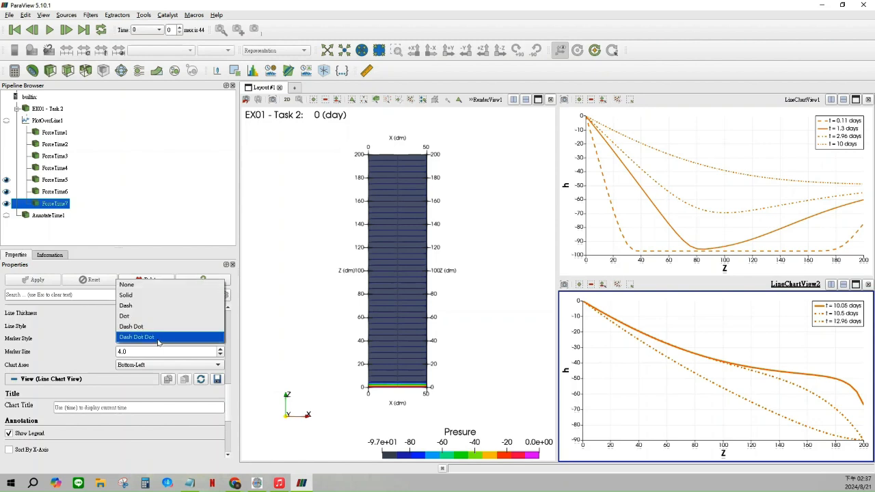
left_click(158, 337)
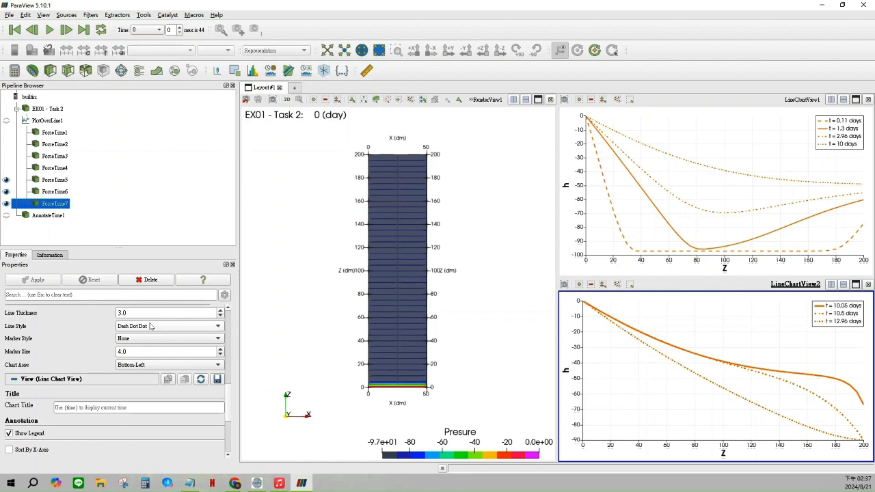
scroll(121, 387, "up", 2)
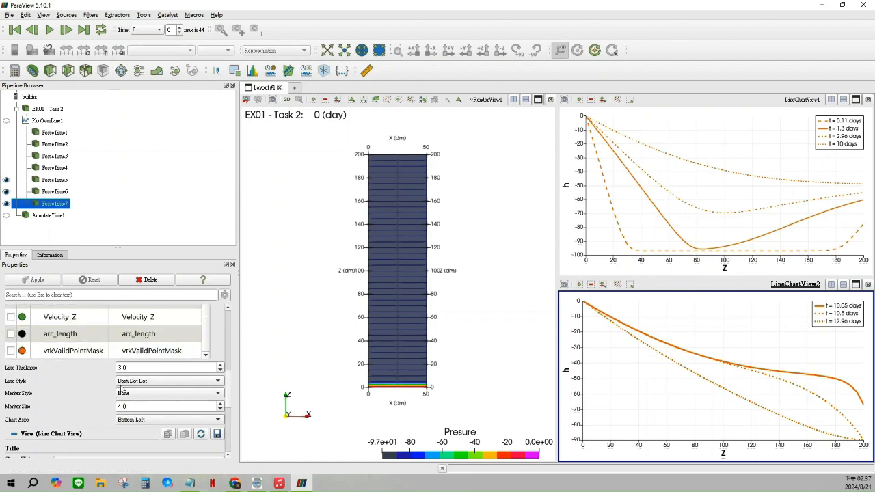
scroll(99, 389, "down", 5)
scroll(68, 369, "up", 10)
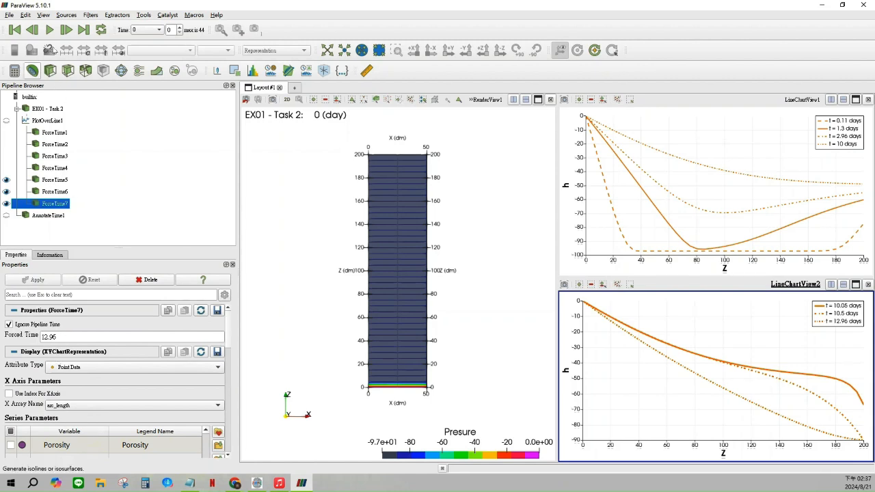
Step: Add an eighth Force Time filter to PlotOverLine1 with a forced time of 20
left_click(58, 121)
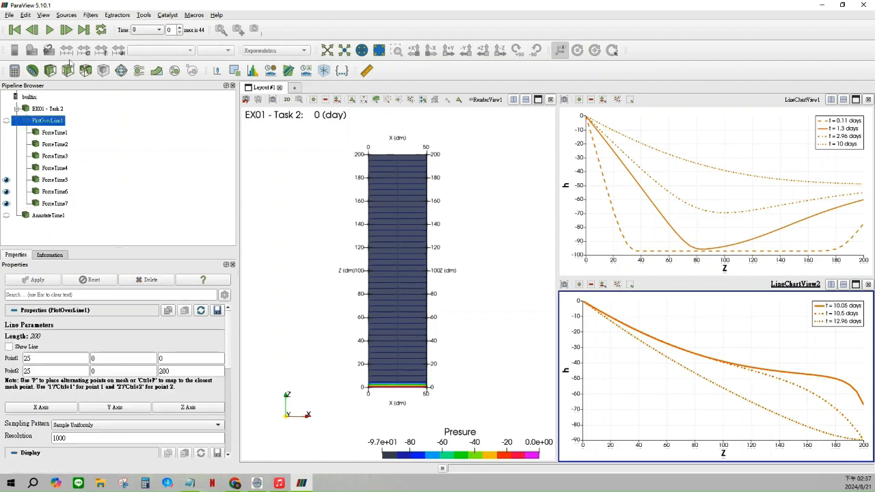
left_click(90, 15)
mouse_move(154, 160)
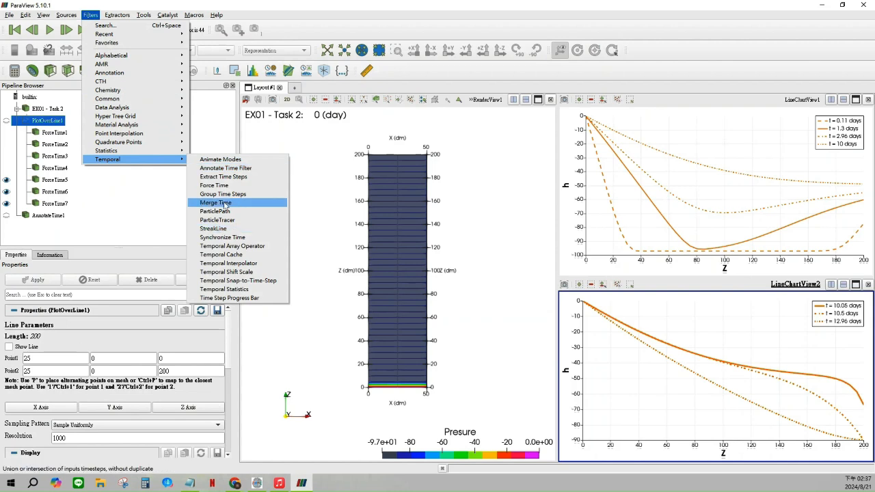
left_click(213, 185)
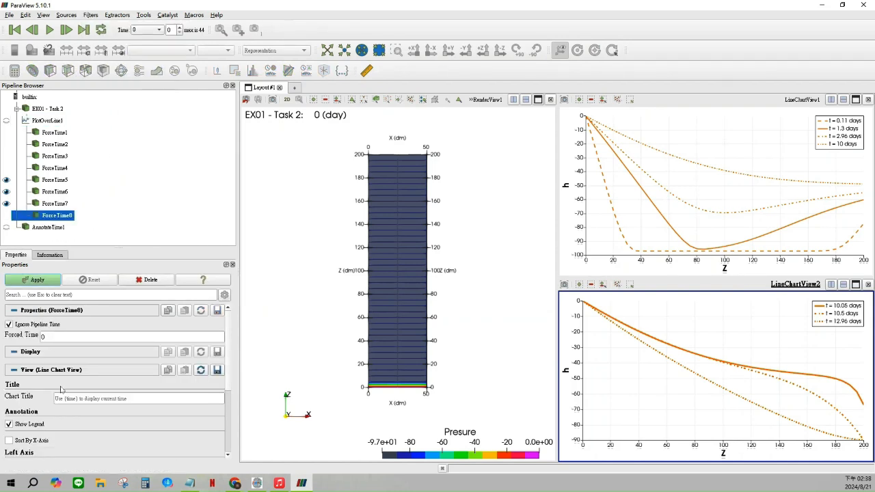
double_click(79, 337)
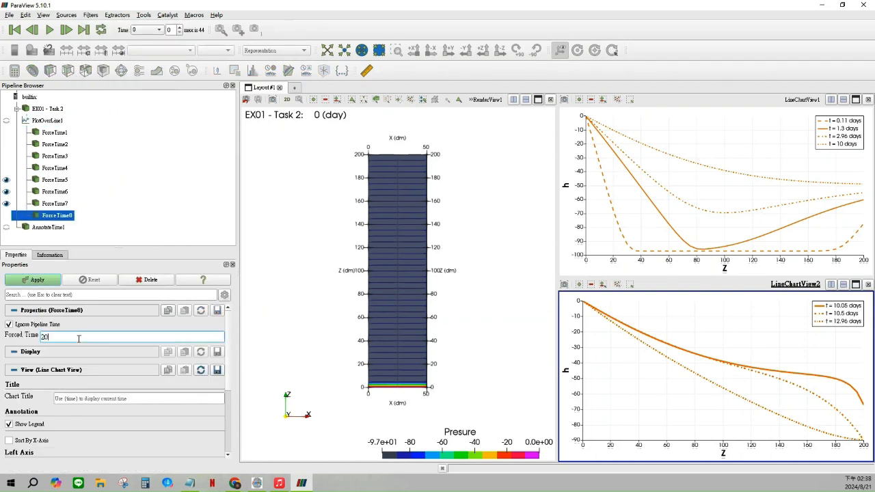
type("20")
scroll(88, 376, "down", 2)
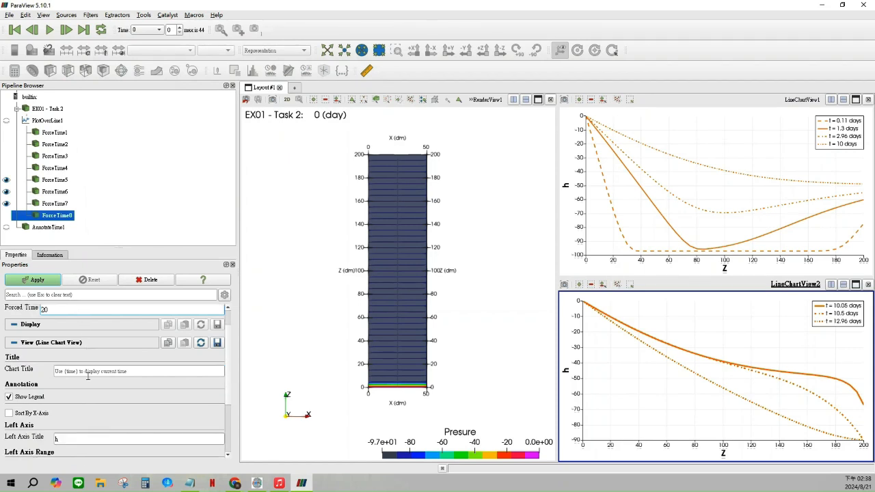
Step: Show the eighth Force Time filter in the second chart, apply it and turn off all its series
scroll(66, 380, "down", 4)
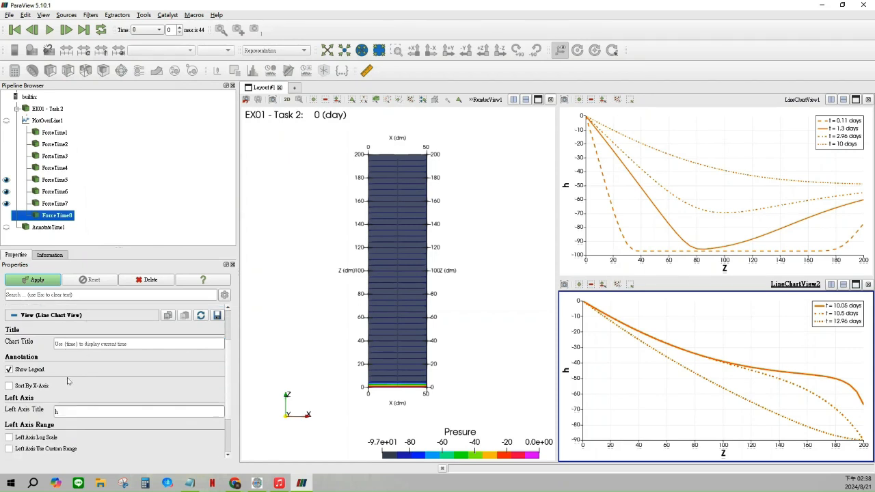
scroll(51, 342, "up", 6)
left_click(7, 215)
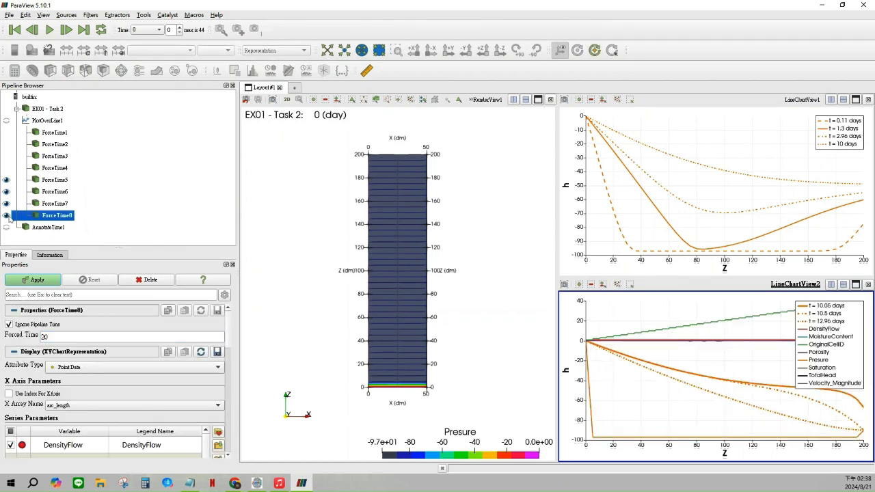
scroll(47, 355, "down", 4)
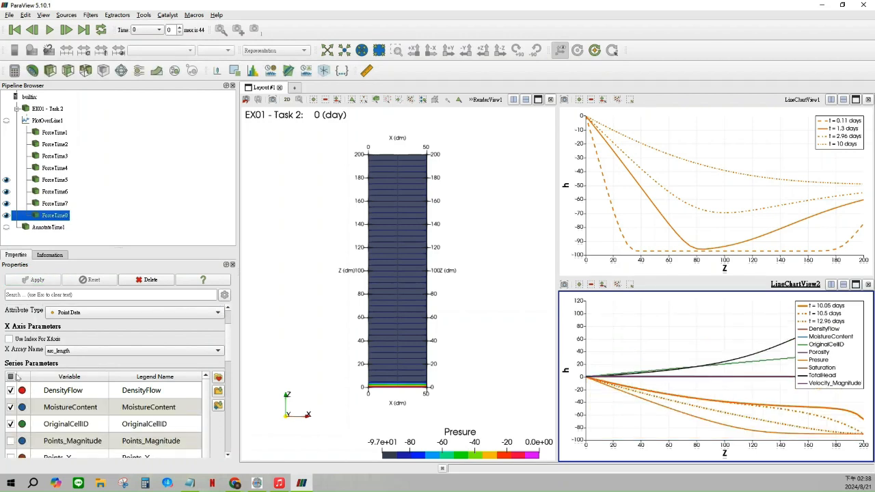
left_click(10, 376)
scroll(29, 396, "up", 3)
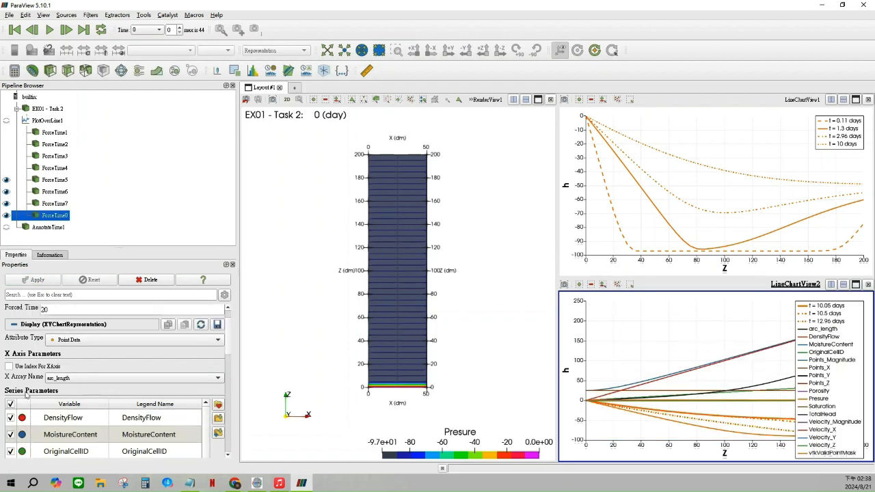
left_click(11, 404)
Step: Turn on the eighth filter's Presure series and rename it in the legend to "t = 20 days"
scroll(29, 414, "down", 3)
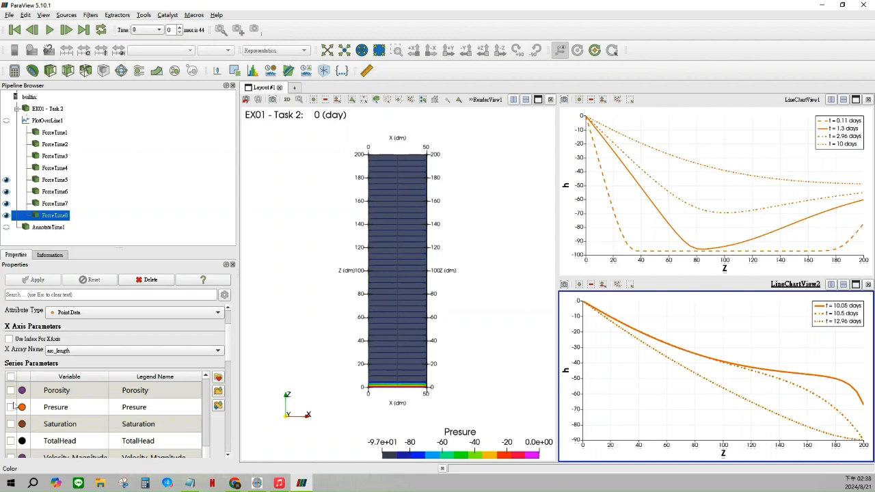
left_click(11, 407)
double_click(137, 407)
type("t = 0.11 days")
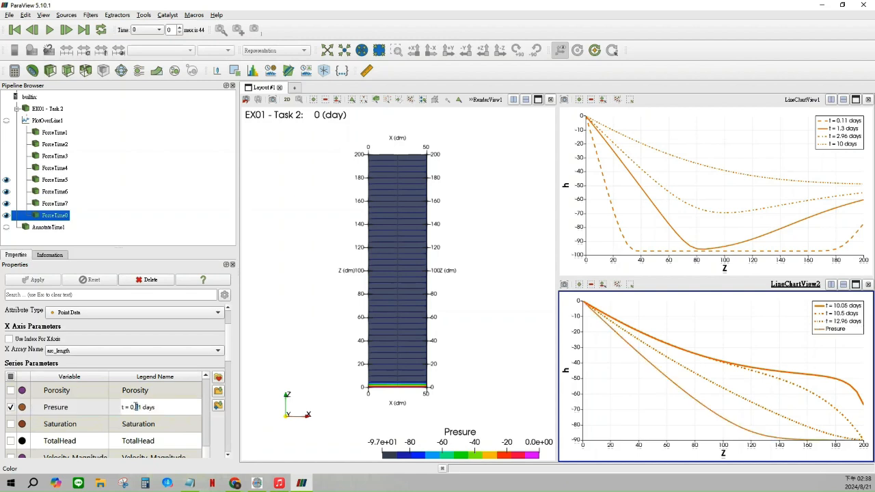
type("20")
key("Return")
Step: Set the 20-day curve's line thickness to 3.0 and its line style to Dash
scroll(162, 369, "down", 10)
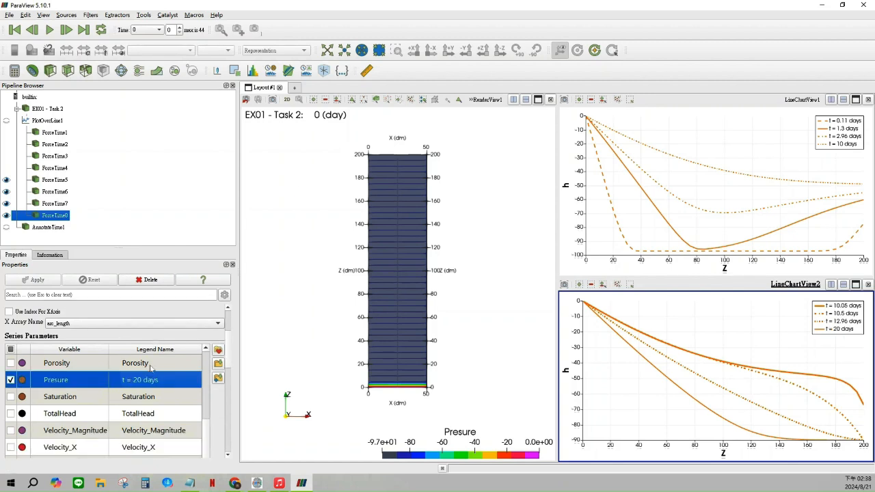
scroll(163, 378, "up", 3)
left_click(219, 337)
left_click(215, 350)
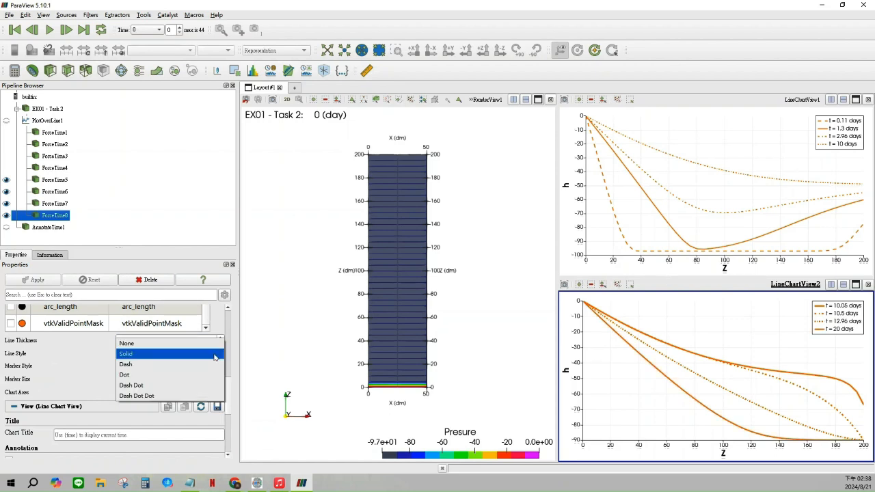
left_click(130, 366)
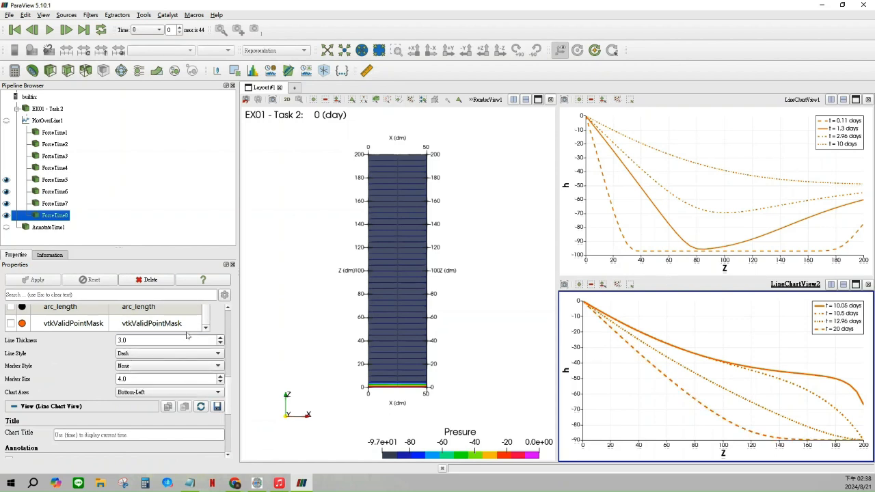
scroll(87, 376, "down", 5)
scroll(88, 377, "up", 10)
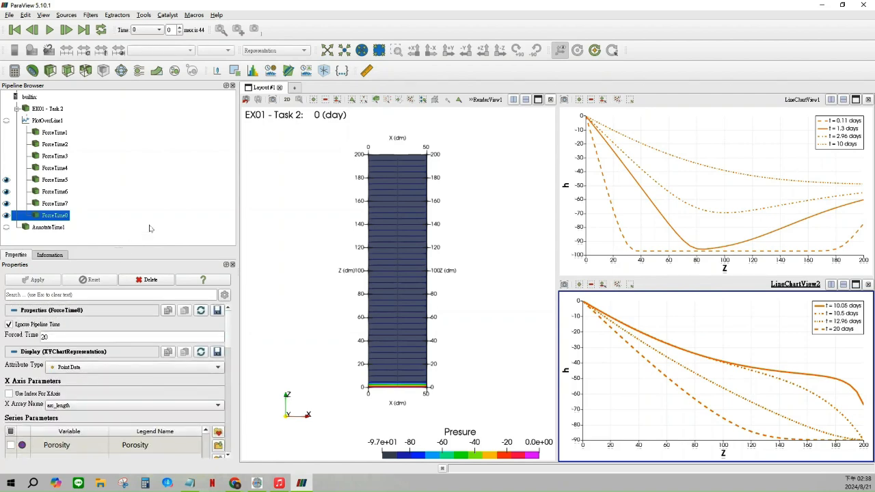
Step: Add two Text sources to the pipeline for captioning the charts
left_click(49, 227)
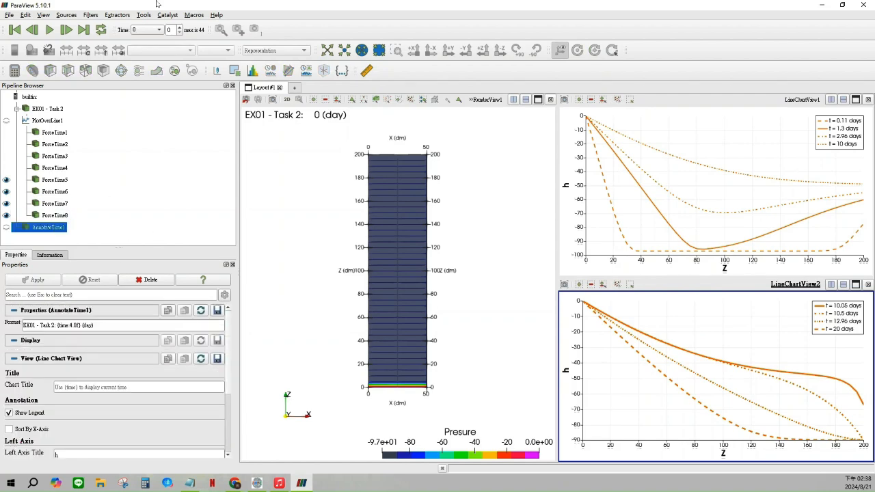
left_click(68, 17)
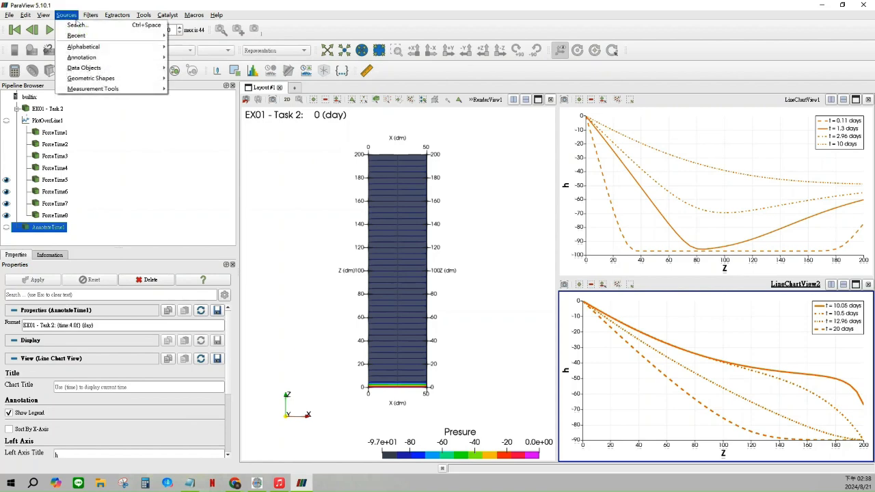
mouse_move(156, 49)
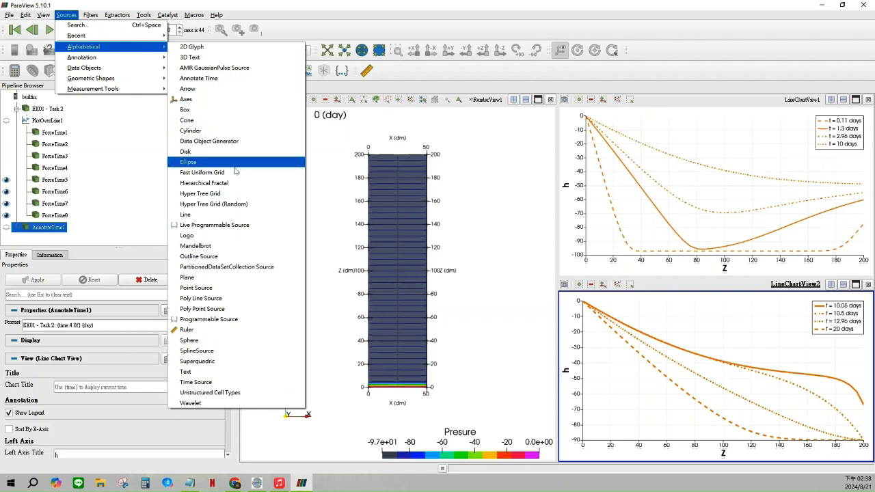
left_click(198, 373)
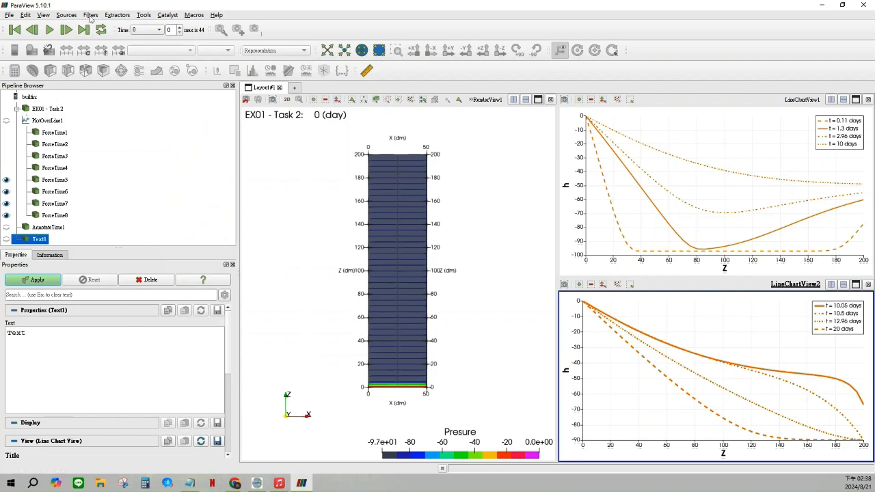
left_click(60, 230)
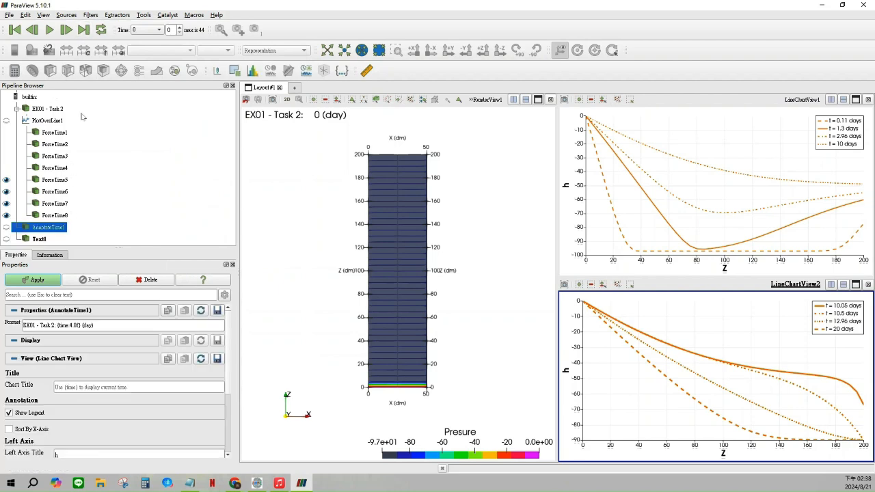
left_click(96, 15)
left_click(85, 16)
left_click(72, 15)
mouse_move(84, 46)
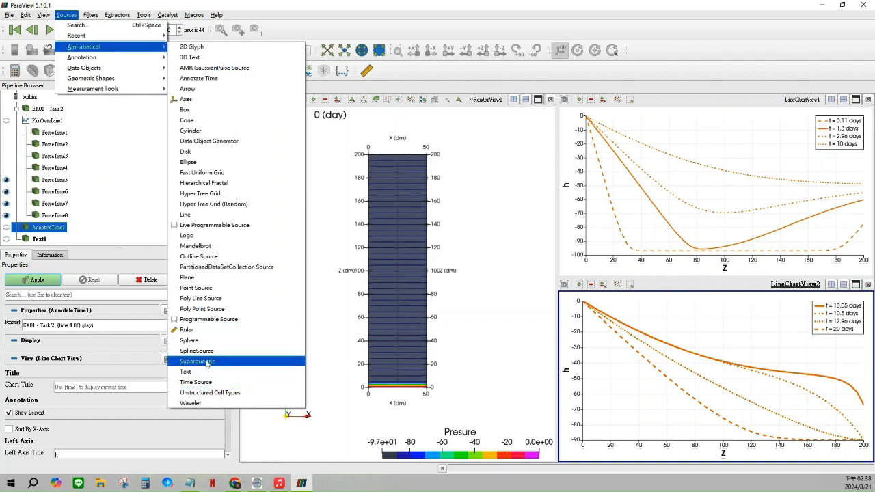
left_click(186, 372)
scroll(73, 220, "down", 1)
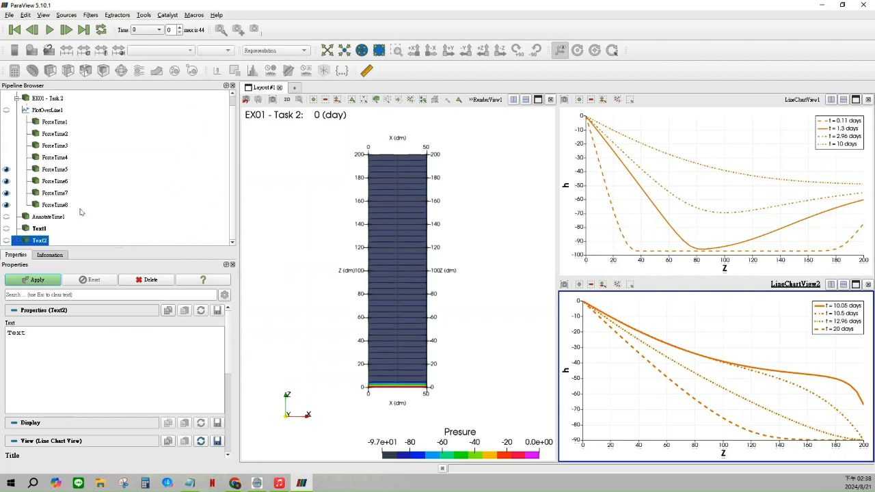
Step: Show the first Text source in the first line chart and place it at the chart's upper centre
left_click(46, 230)
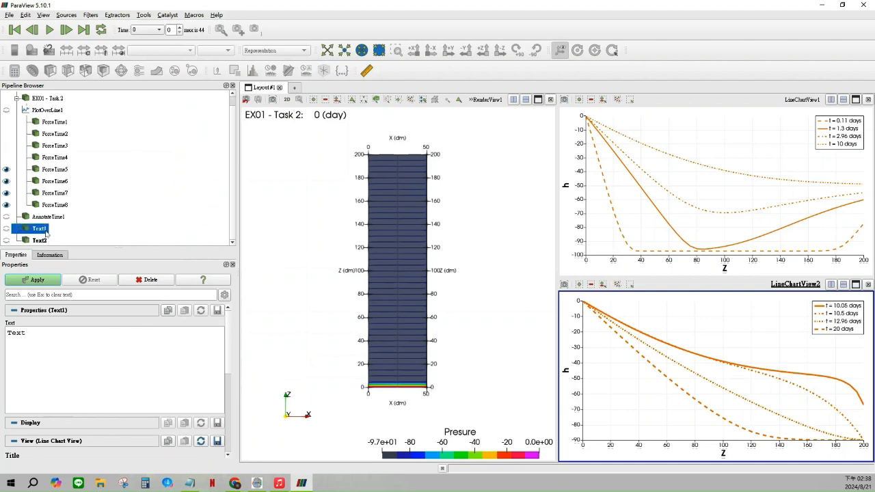
left_click(666, 125)
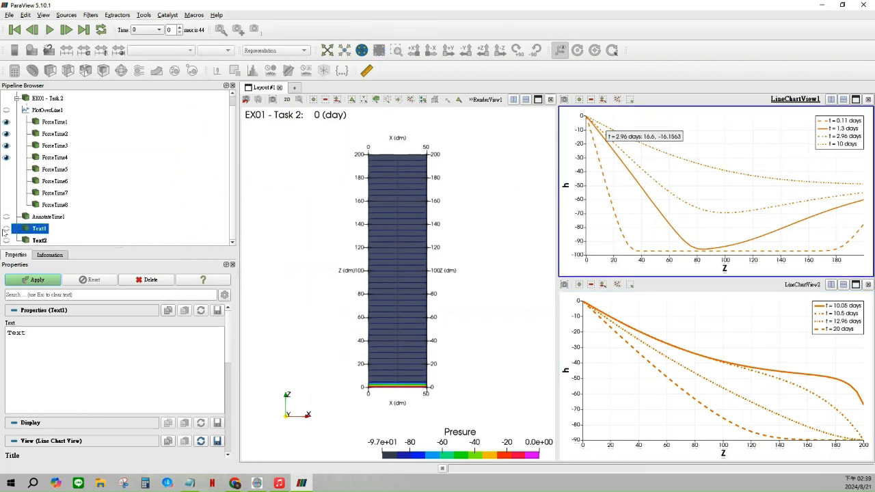
left_click(6, 229)
scroll(38, 308, "down", 2)
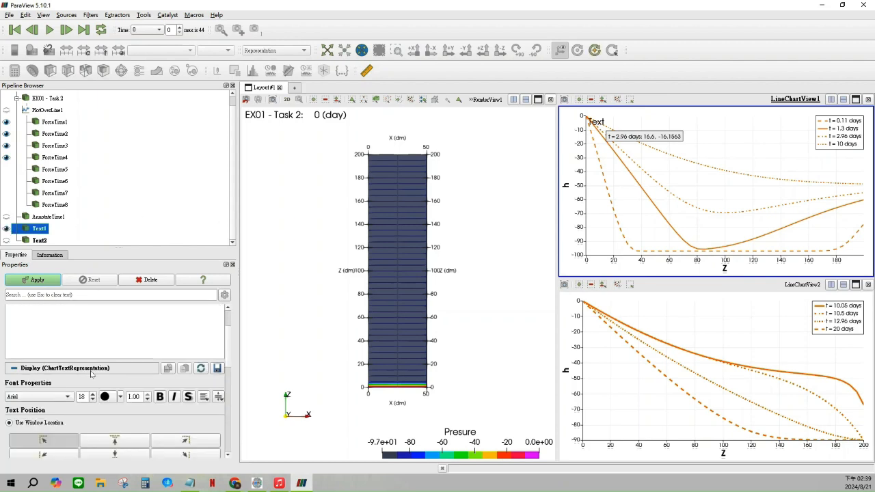
left_click(114, 412)
left_click(185, 413)
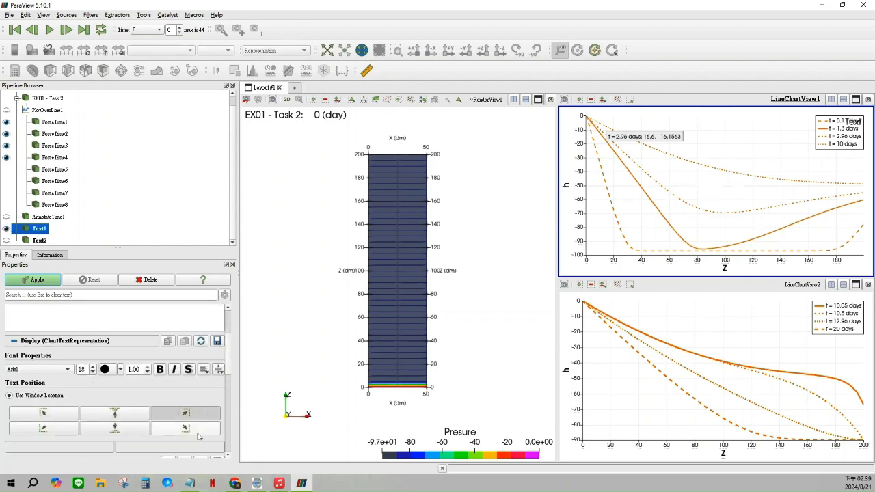
left_click(186, 428)
left_click(115, 428)
left_click(43, 427)
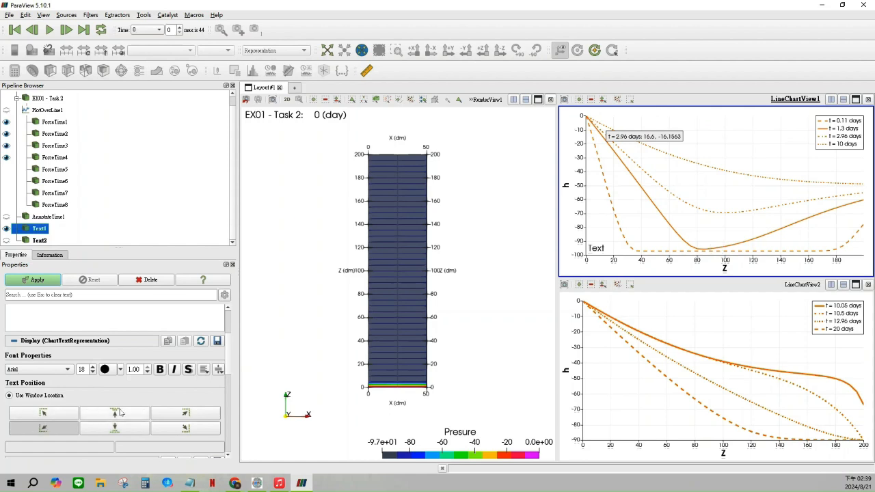
left_click(116, 413)
Step: Set the first Text source to "Pressure head profiles during infiltration" and apply it
scroll(46, 331, "up", 3)
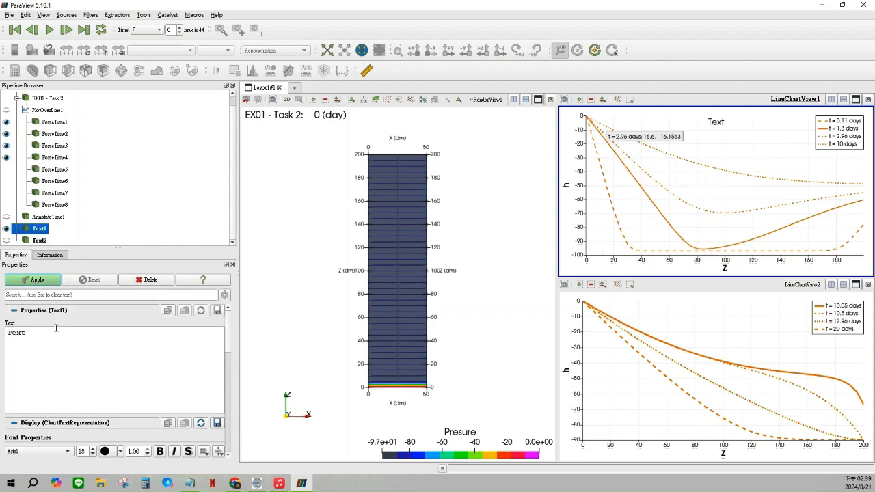
double_click(17, 332)
left_click(100, 332)
type("Pressure head profiles during infiltration")
type("Pressure head profiles during infiltration")
key("ctrl+a")
type("Pressure head profiles during infiltration")
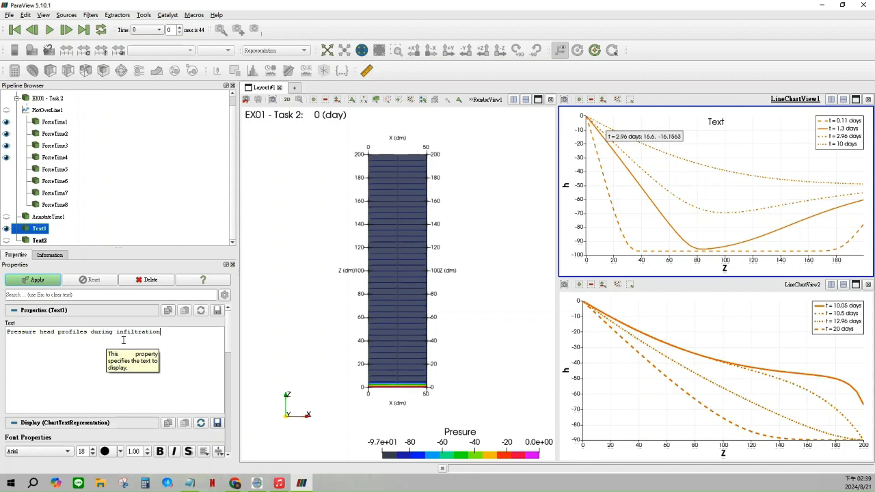
scroll(123, 340, "down", 5)
scroll(103, 315, "up", 4)
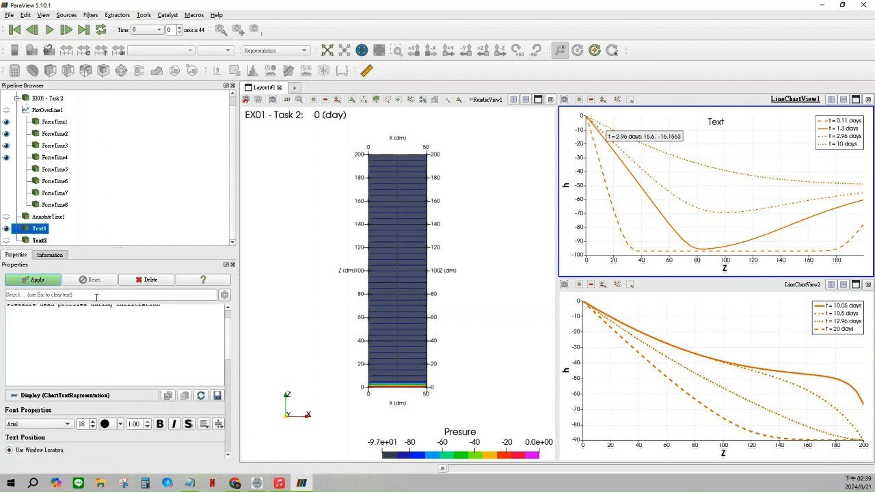
left_click(37, 280)
scroll(119, 309, "up", 1)
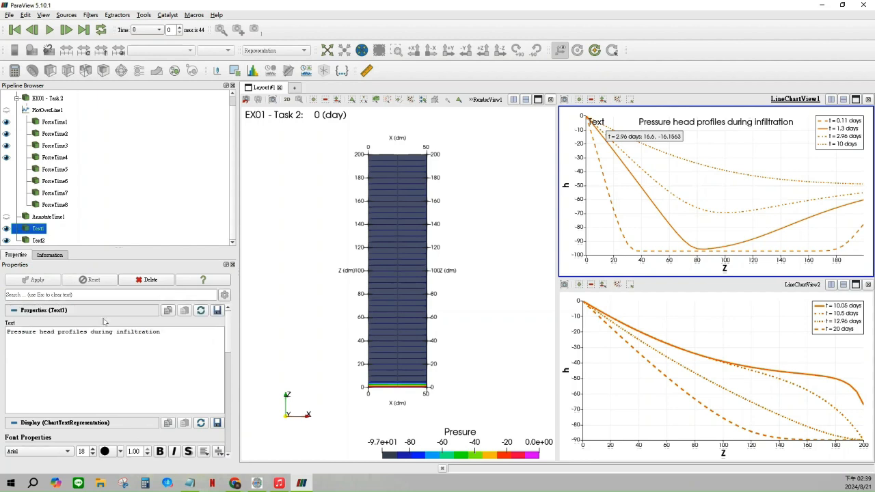
Step: Hide the second Text source in the first chart and show it in the second chart
left_click(6, 240)
left_click(729, 328)
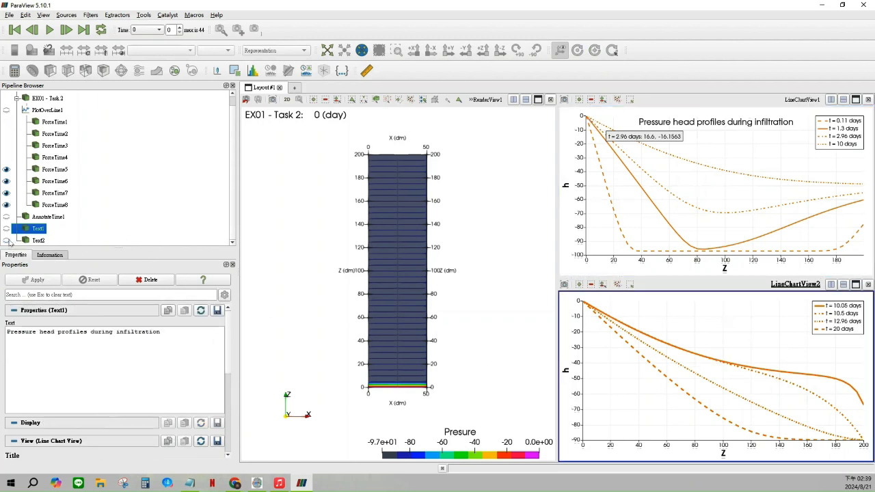
left_click(7, 240)
Step: Set the second Text source to "Pressure head profiles during evaporation", apply it and place it at the second chart's upper centre
double_click(12, 333)
type("Pressure head profiles during evaporation")
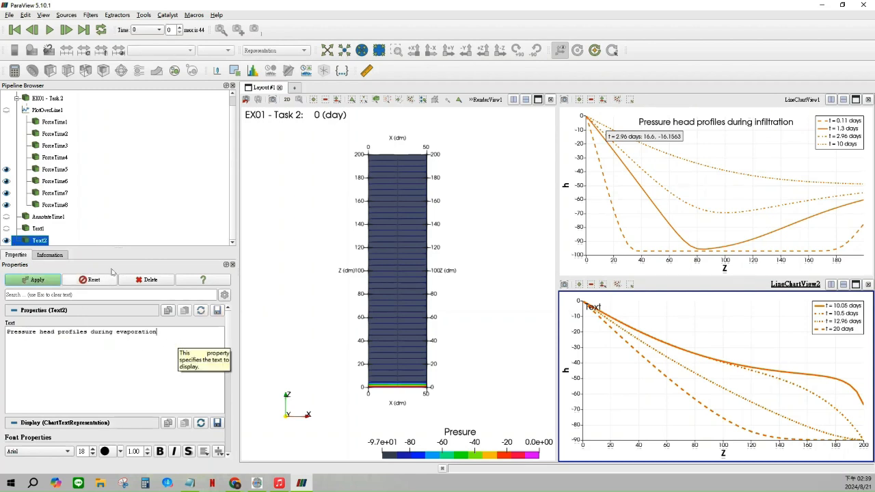
left_click(35, 281)
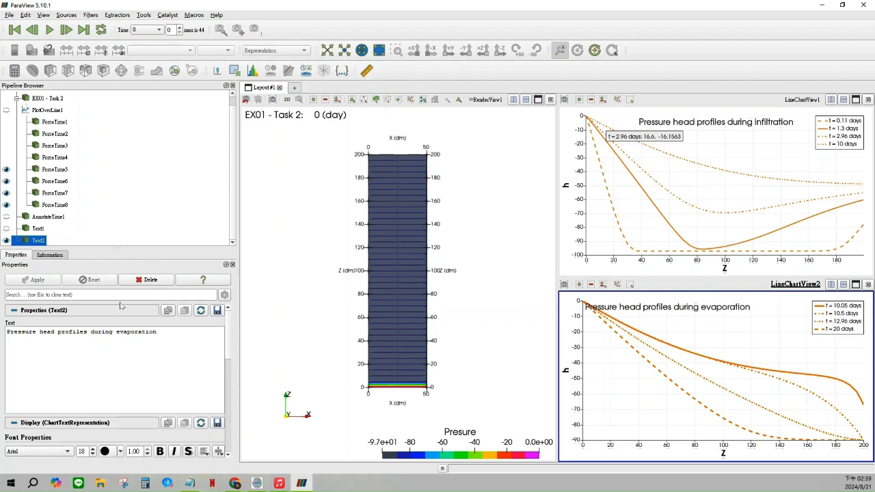
scroll(140, 354, "down", 4)
left_click(115, 413)
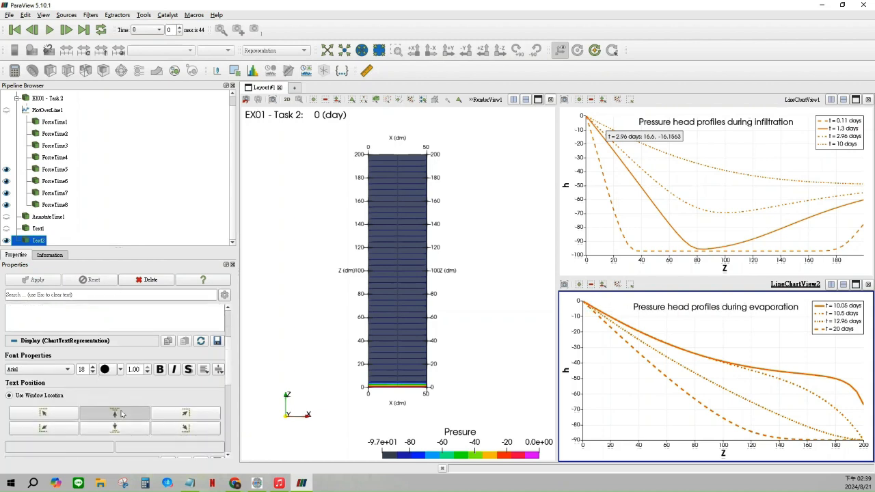
left_click(244, 341)
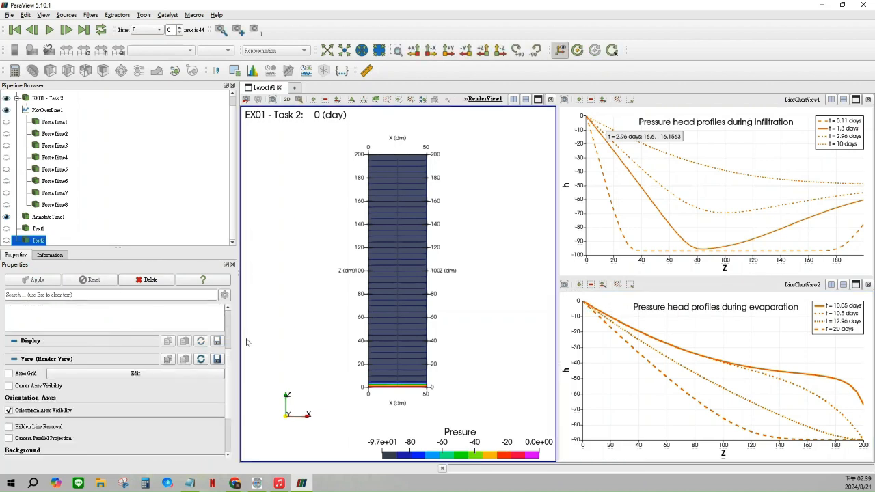